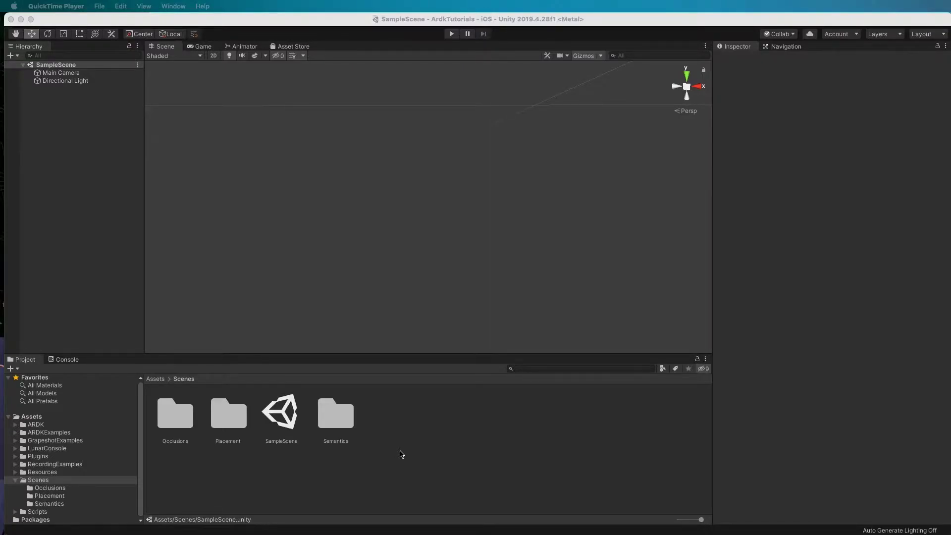
Create a folder named Meshing inside Scenes and go into it
right_click(403, 415)
mouse_move(439, 421)
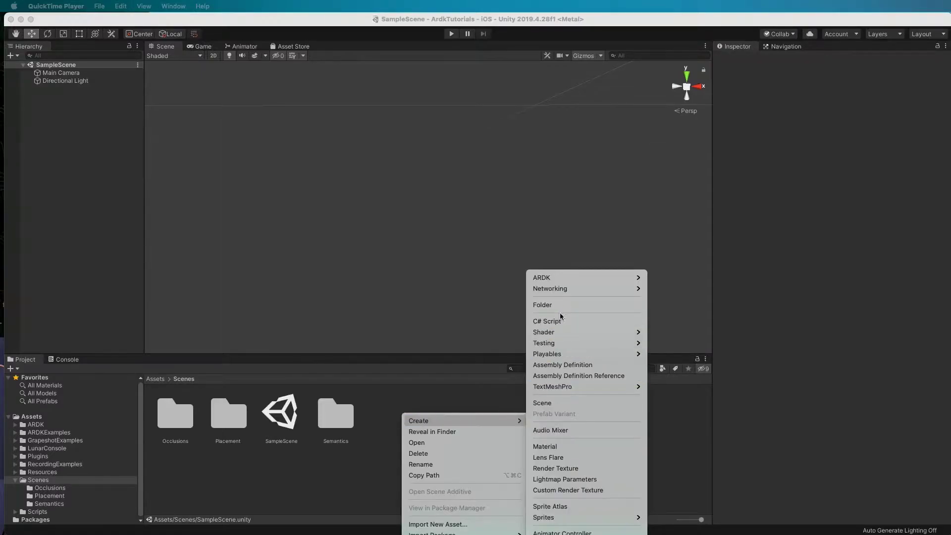
click(543, 305)
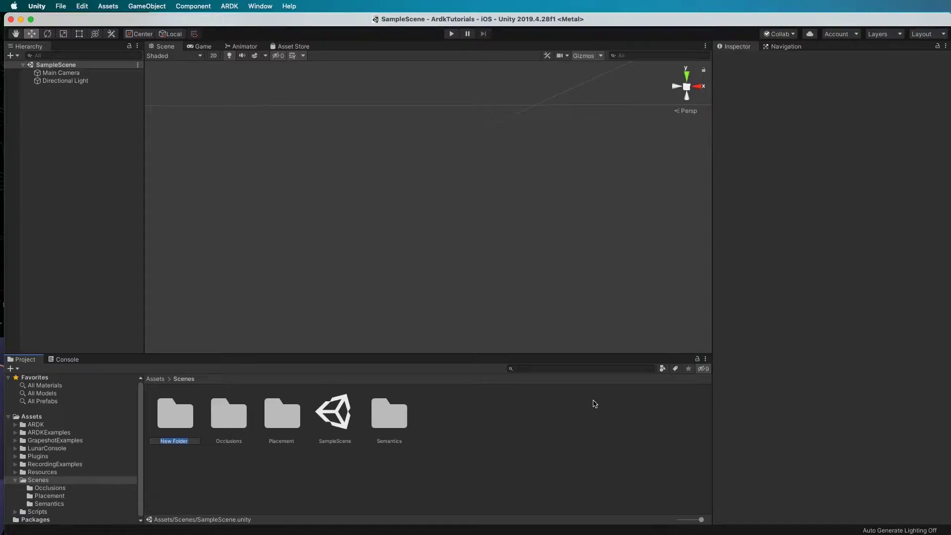
text(Meshing)
key(Return)
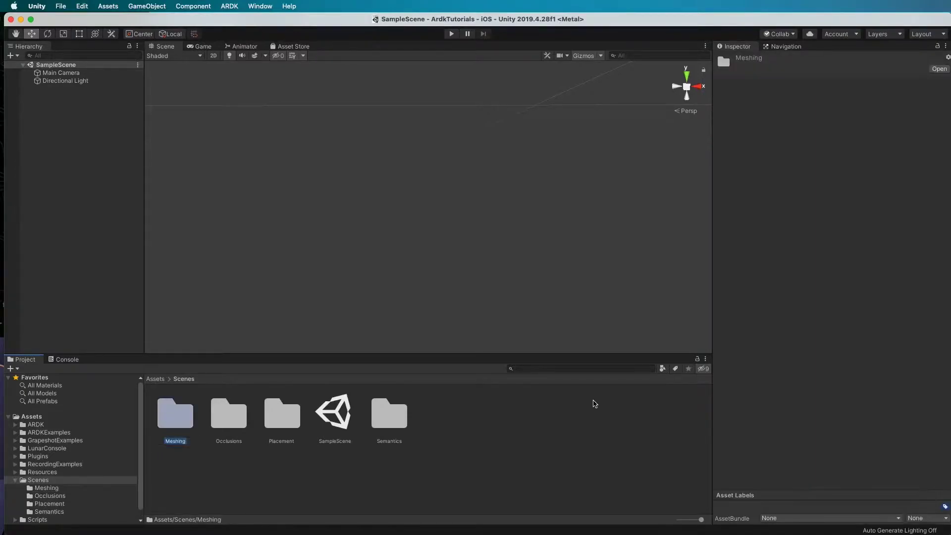
double_click(175, 415)
Create a scene named Meshing in that folder and open it
right_click(196, 423)
click(335, 403)
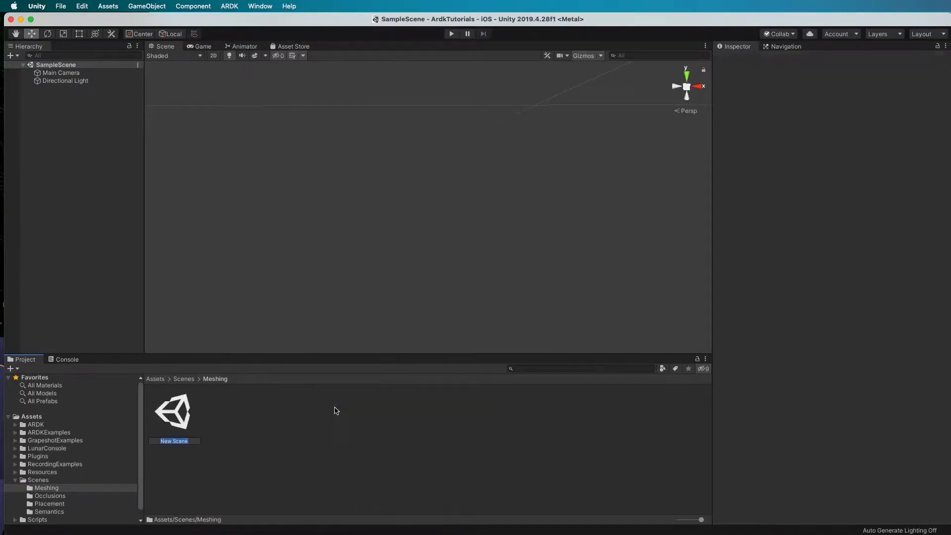
text(Meshing)
key(Return)
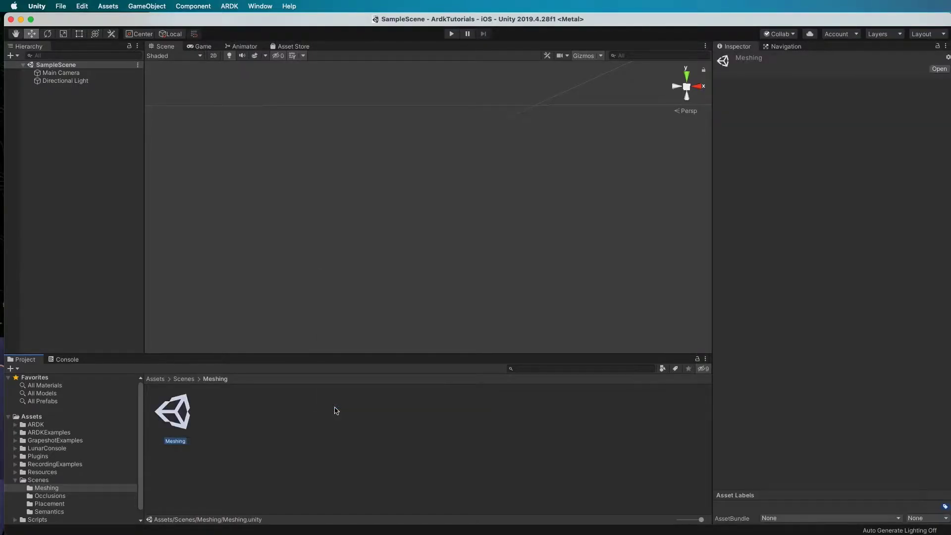
double_click(189, 410)
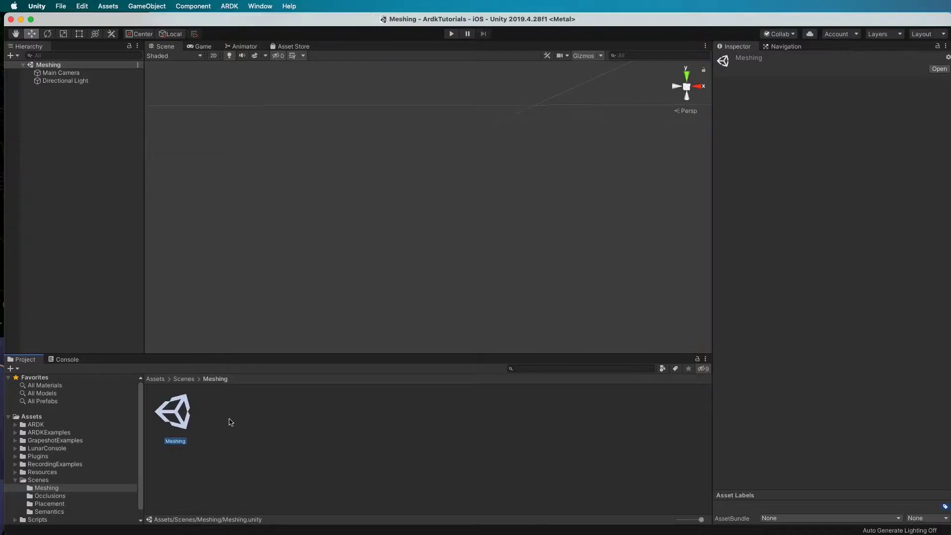
Set the Main Camera's Clear Flags to Solid Color with a black (000000) background
click(60, 73)
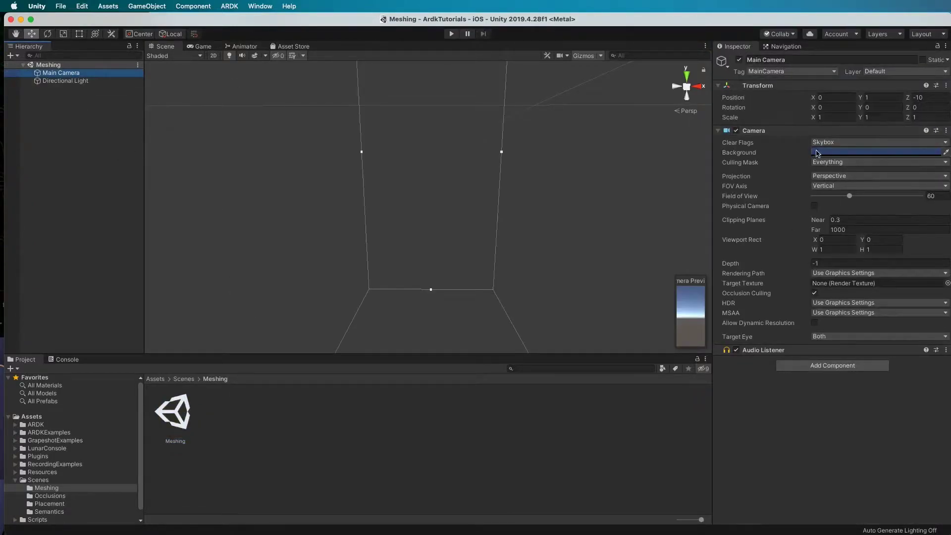
click(833, 142)
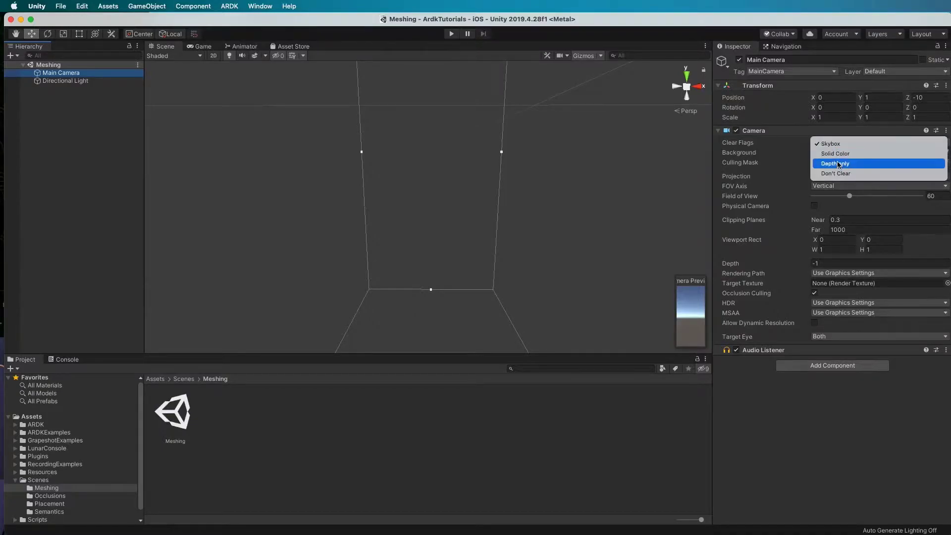
click(835, 153)
click(896, 154)
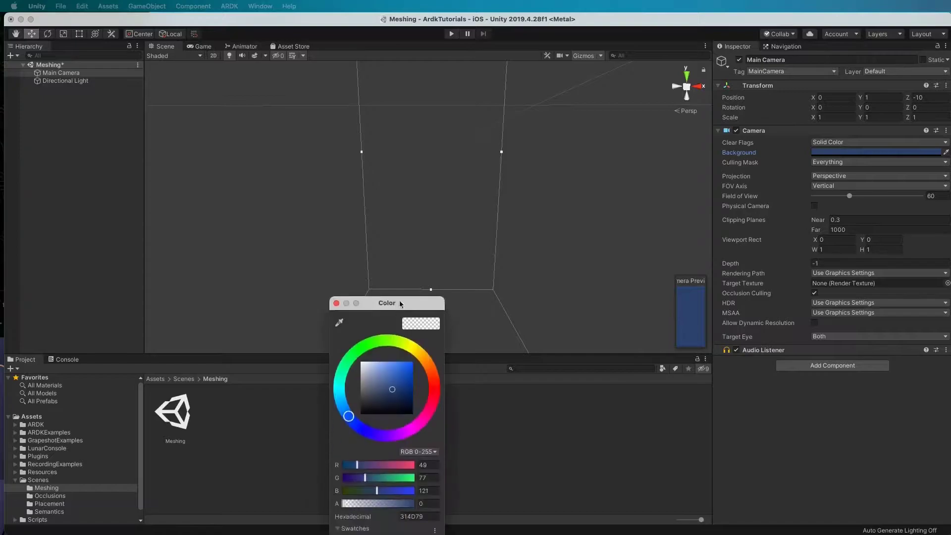
click(416, 302)
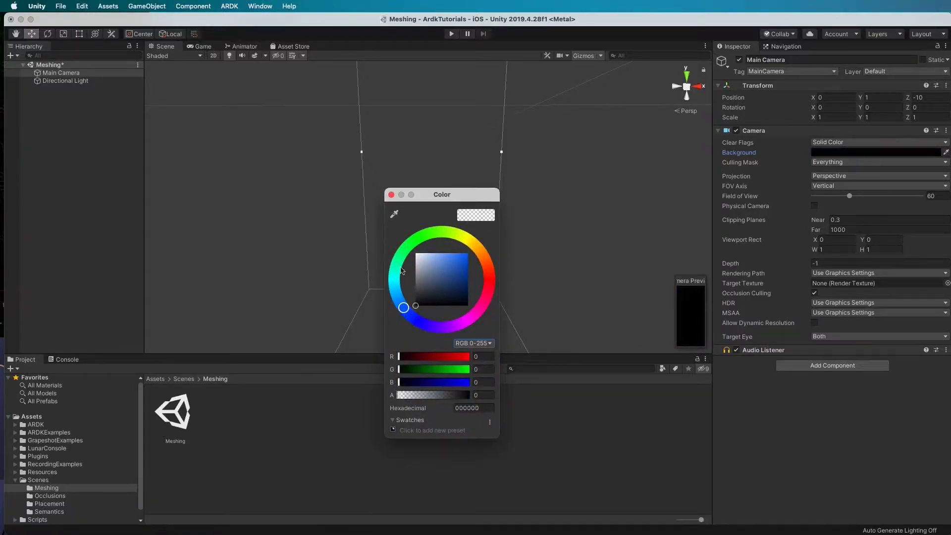
click(391, 194)
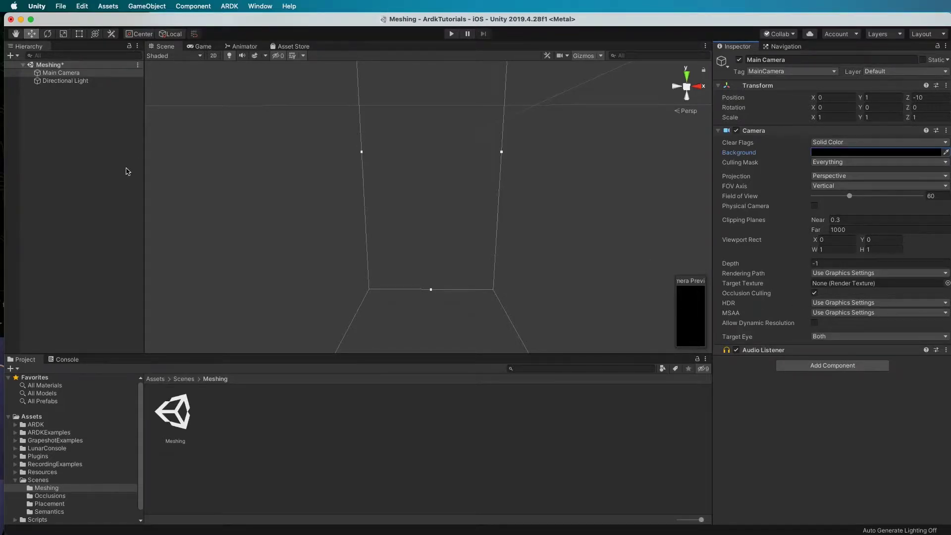
Add AR Session Manager, AR Camera Position Helper and AR Rendering Manager to Main Camera
click(61, 74)
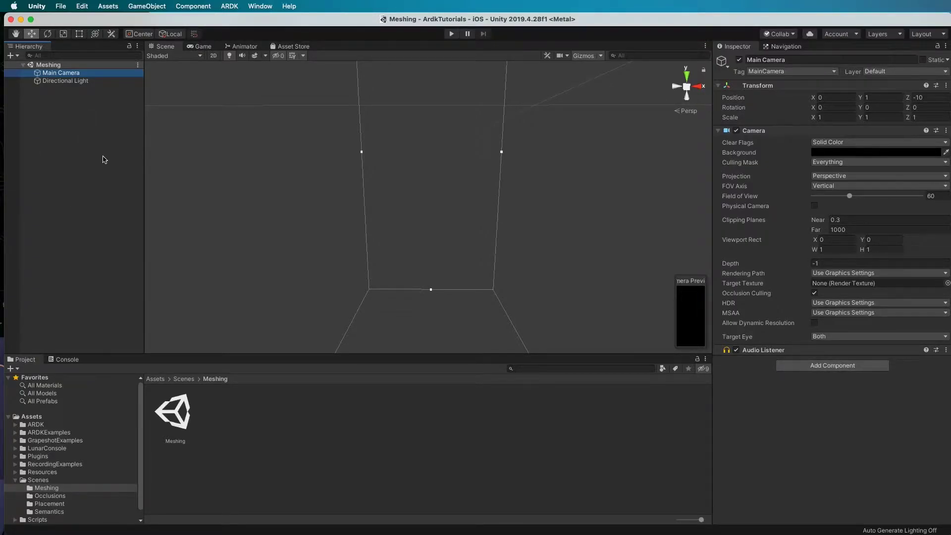
click(856, 366)
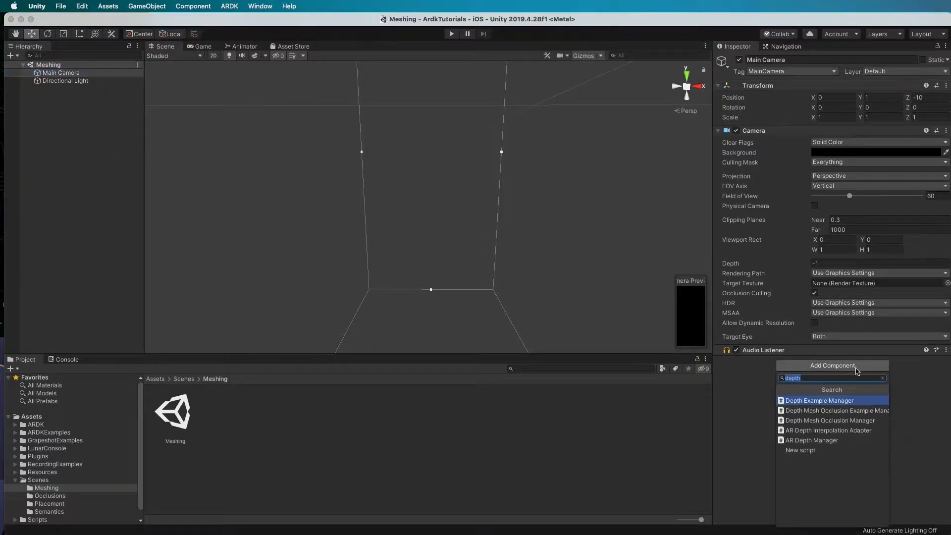
text(ar)
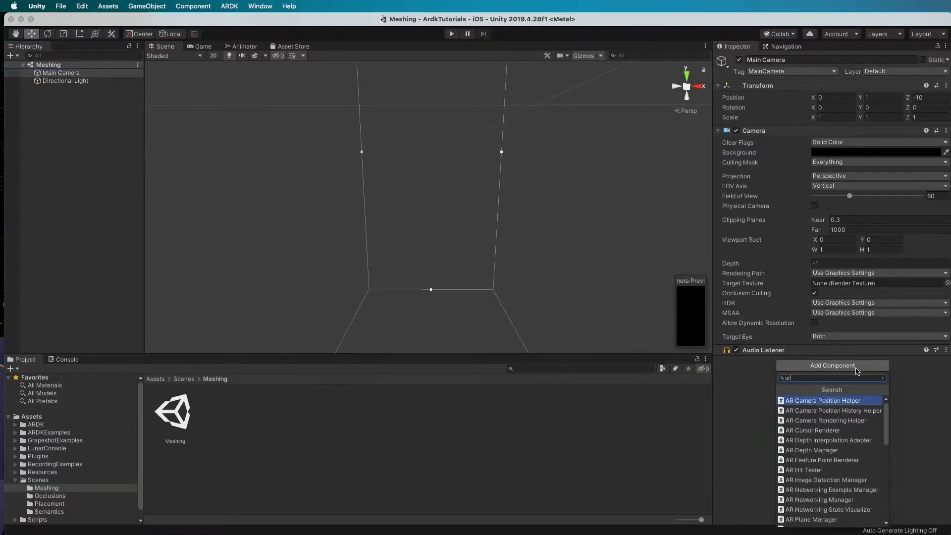
text(se)
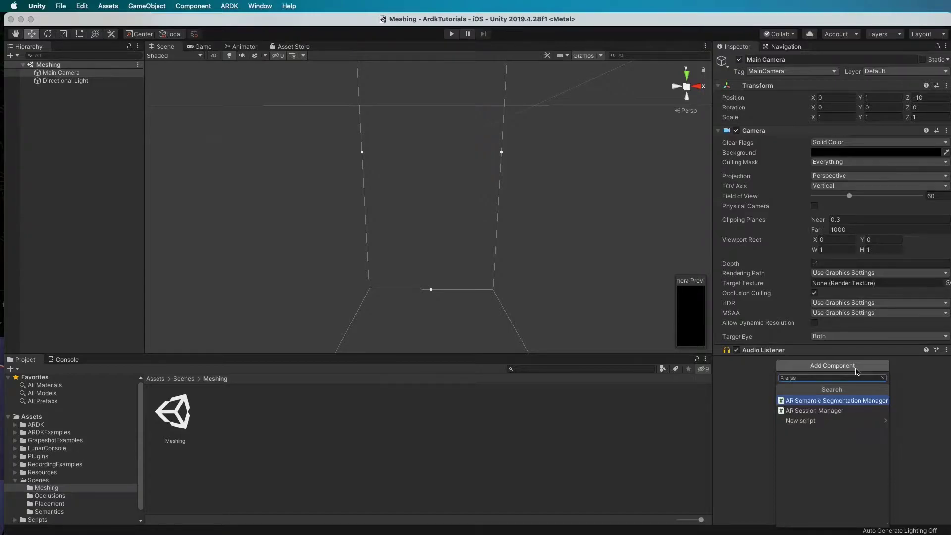
click(814, 411)
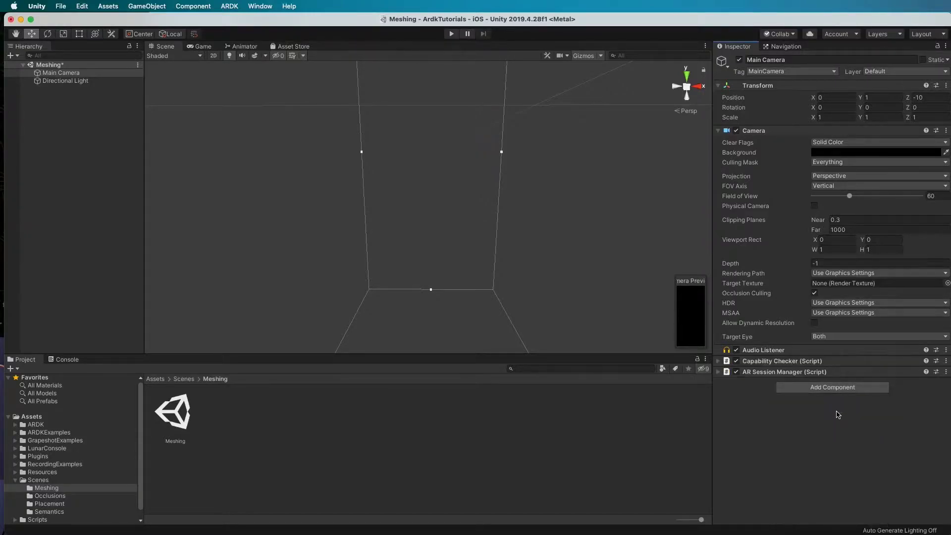
click(802, 391)
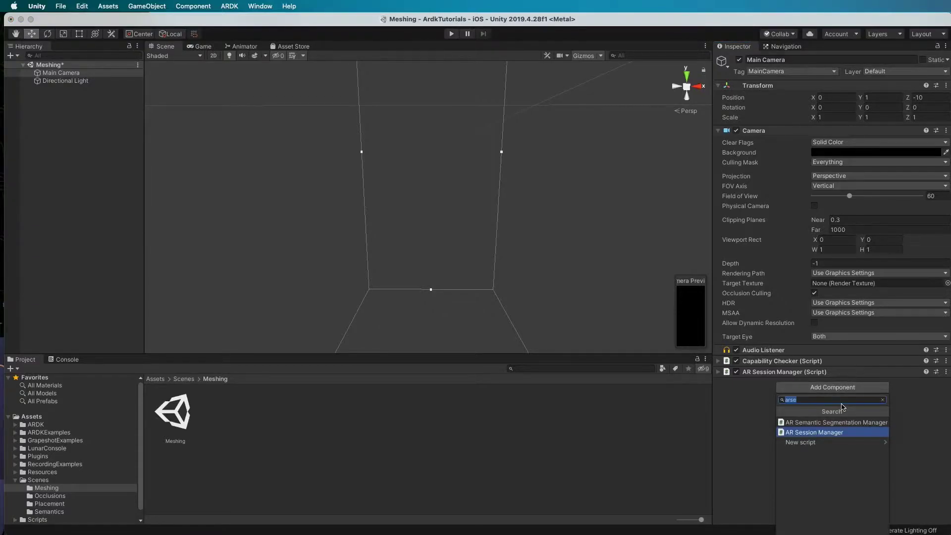
text(camer)
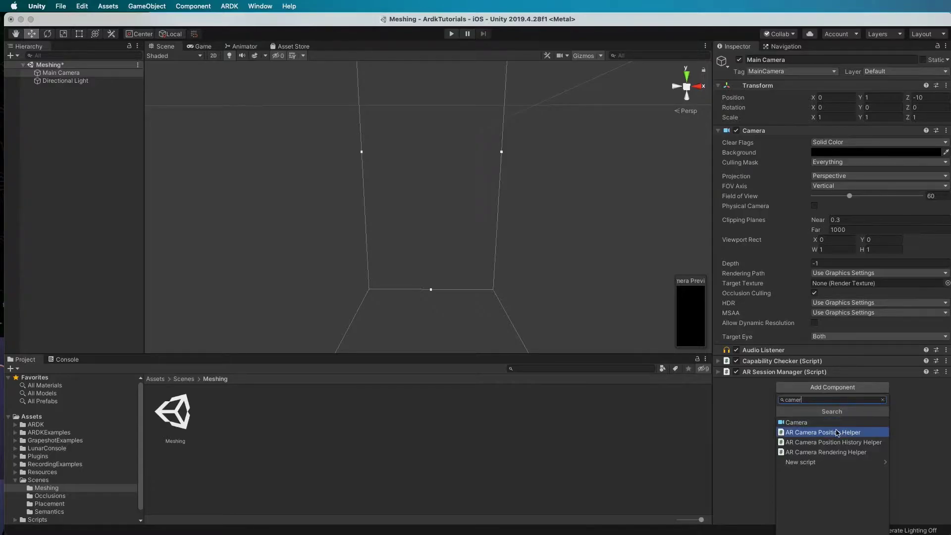
click(836, 432)
click(831, 397)
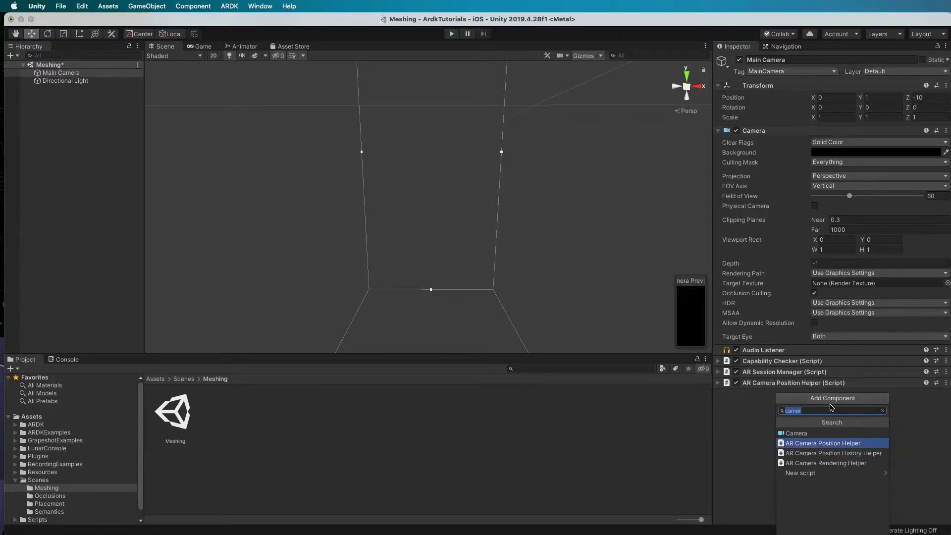
text(ar r)
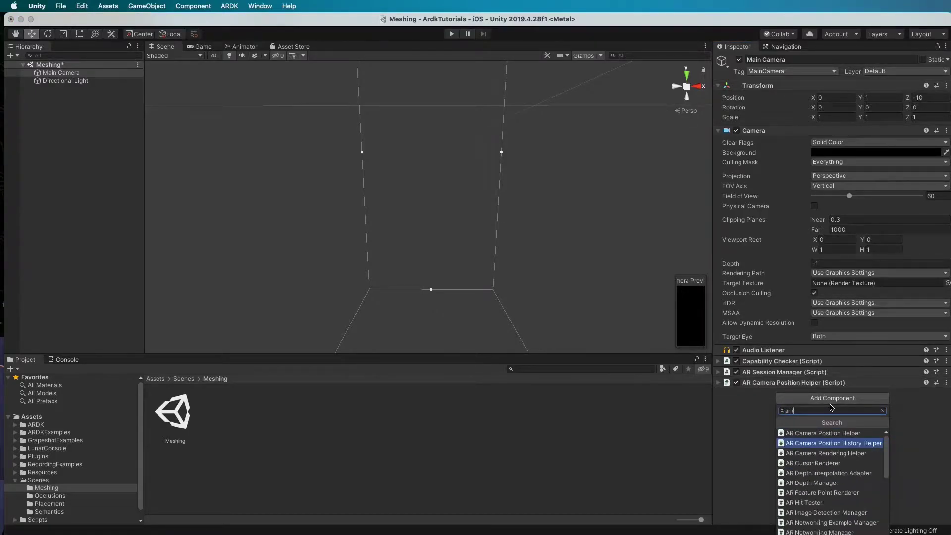
text(e)
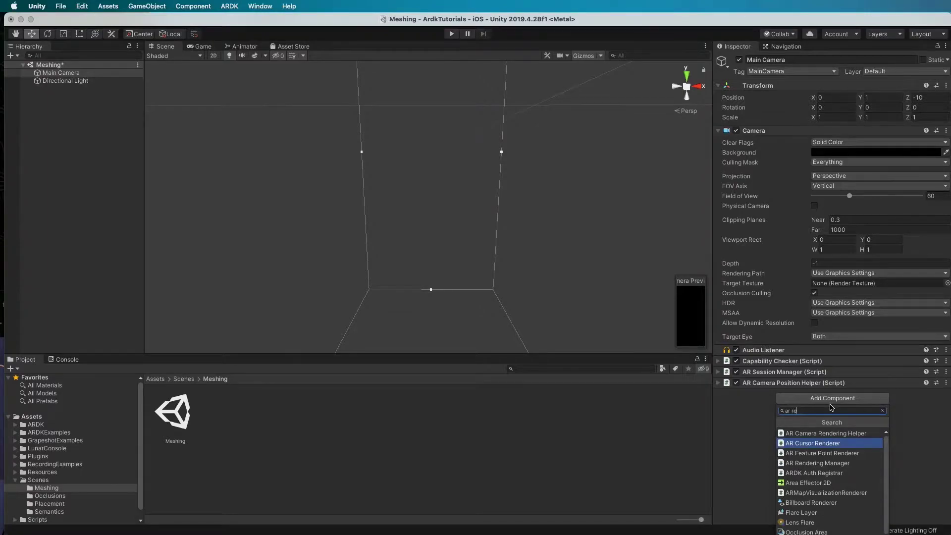
click(818, 463)
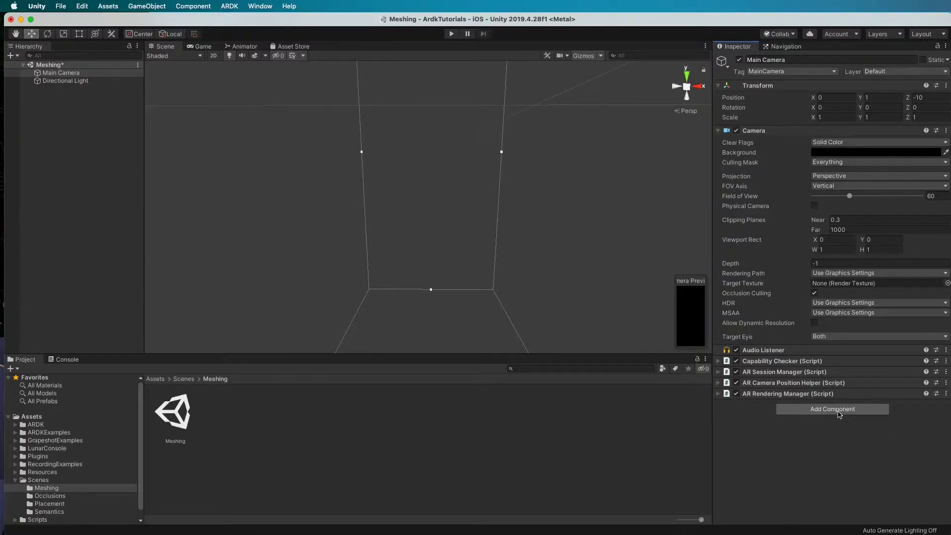
Add an AR Depth Manager component to Main Camera via an 'ar dep' search
click(838, 413)
text(ar dep)
click(812, 454)
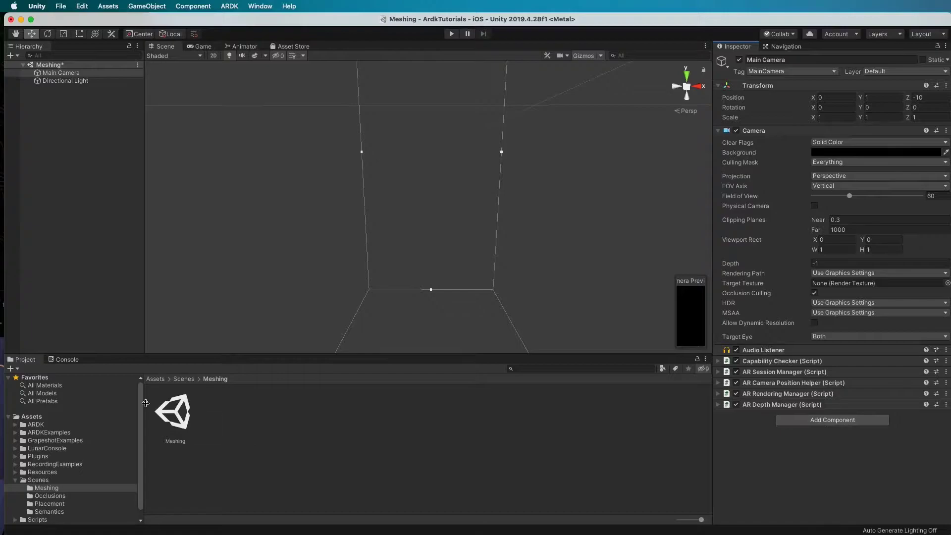
Search the project for 'armesh' and drag the ARMesh prefab into the Meshing scene
click(523, 369)
text(r)
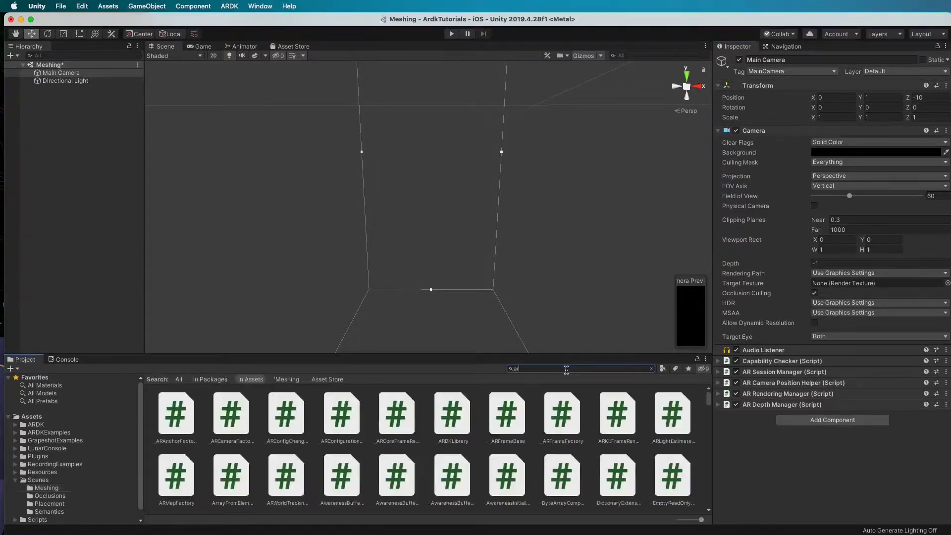
text(mesh)
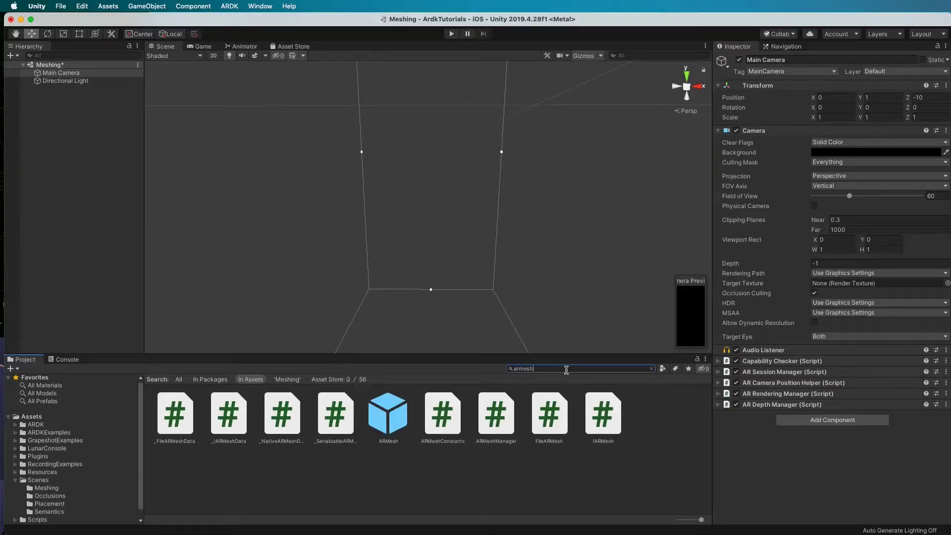
click(391, 429)
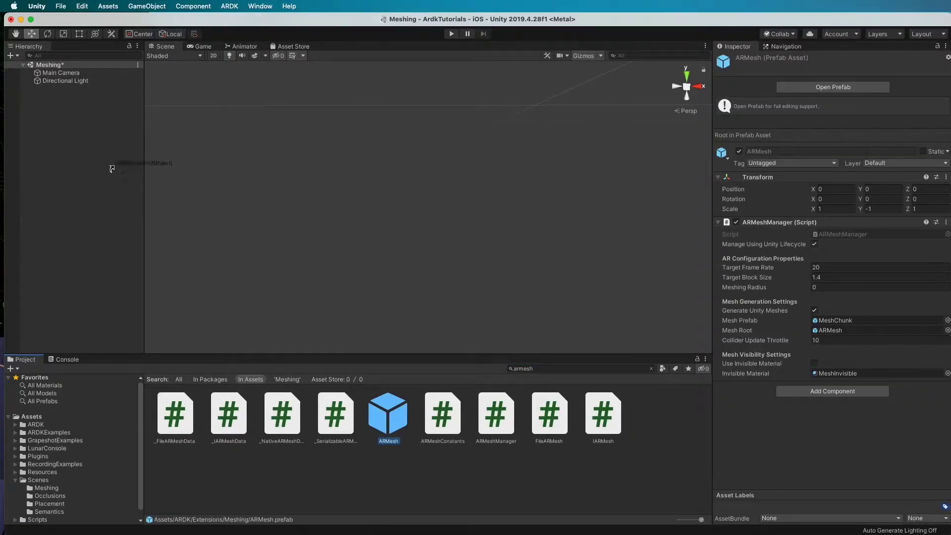
drag(388, 416, 65, 141)
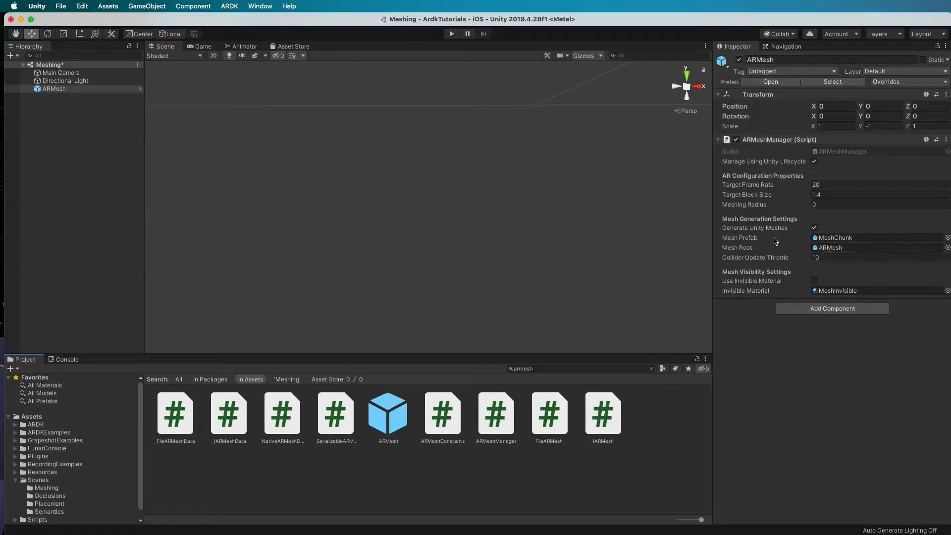
click(84, 156)
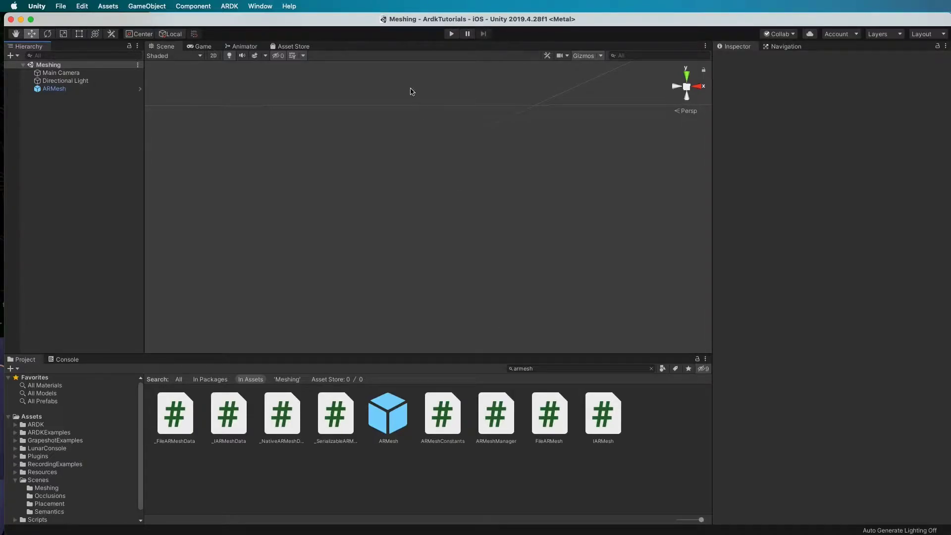
Test-run the scene, then review the two errors in the Console
click(451, 34)
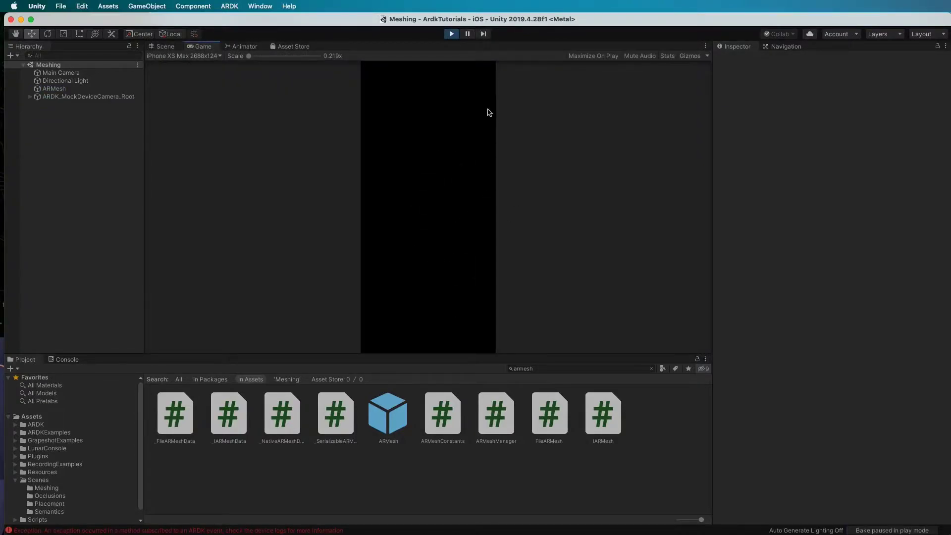
click(454, 34)
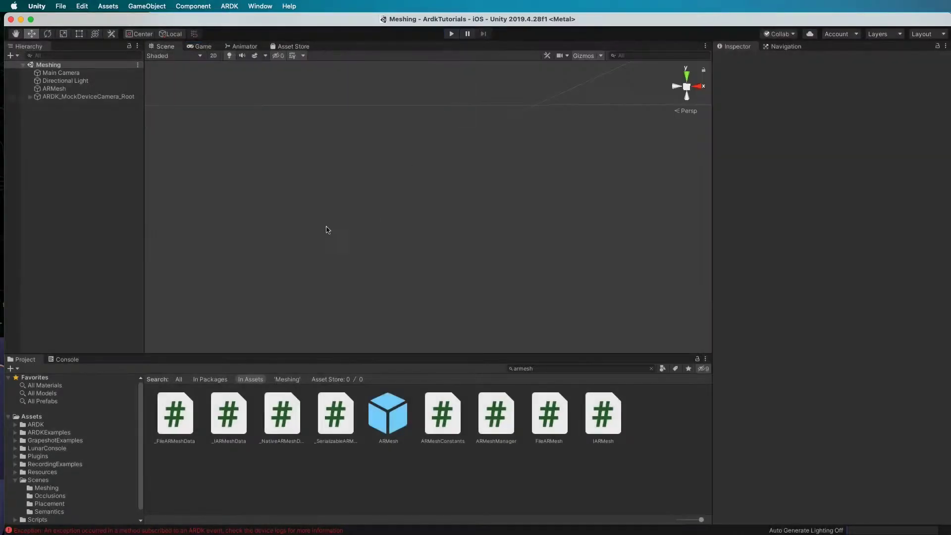
click(66, 359)
click(313, 383)
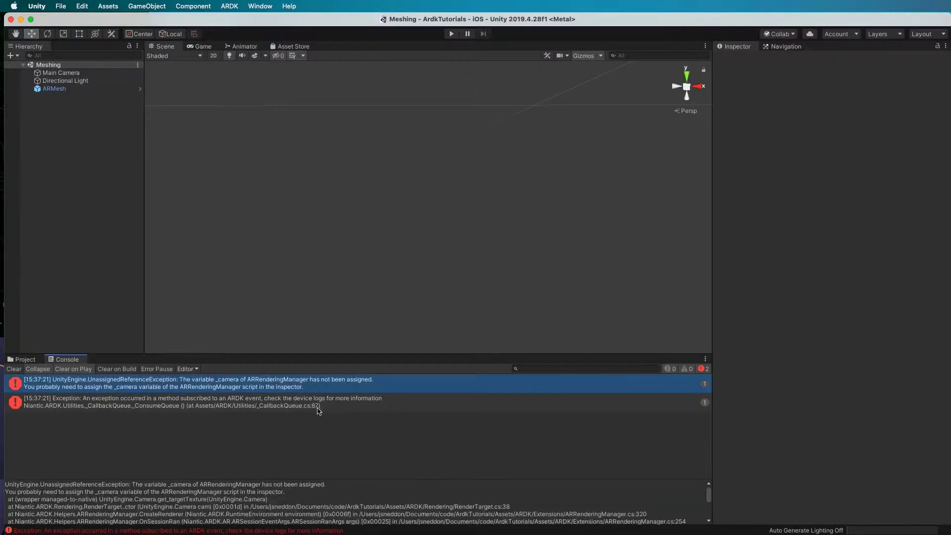
click(299, 406)
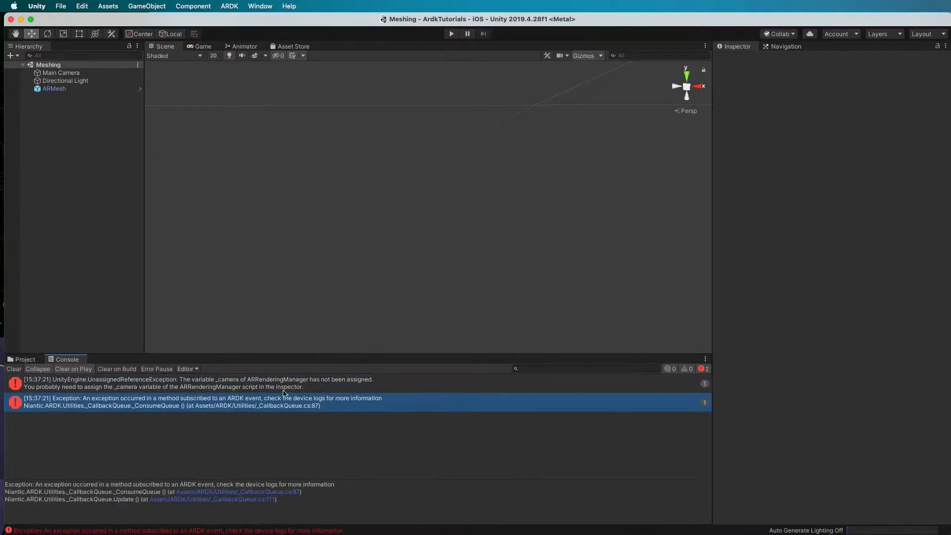
click(286, 391)
Assign Main Camera as the AR Camera Position Helper's Camera and review the AR components
click(60, 72)
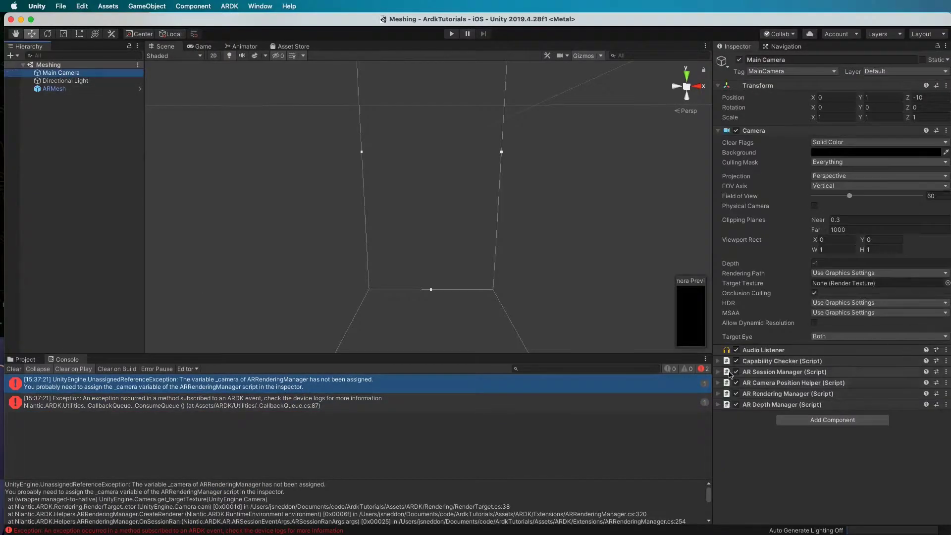
click(727, 382)
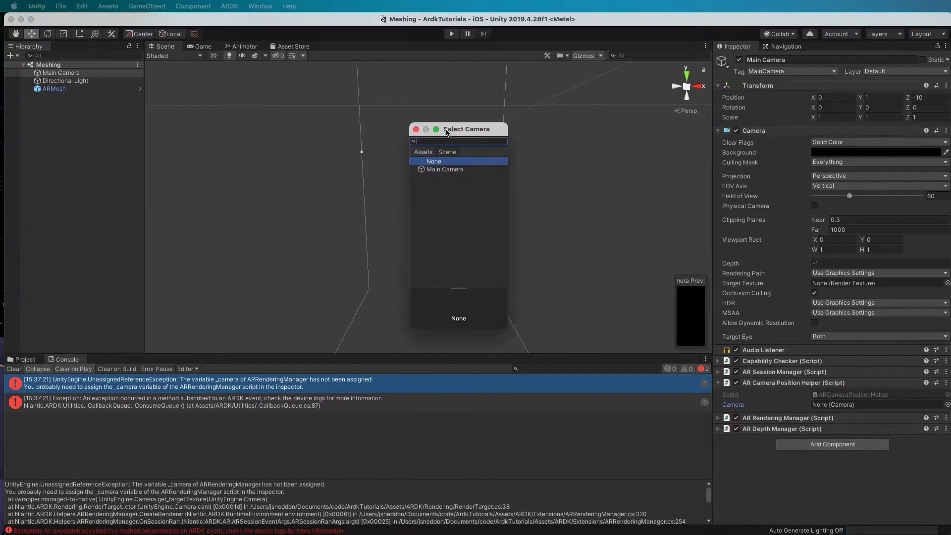
double_click(455, 170)
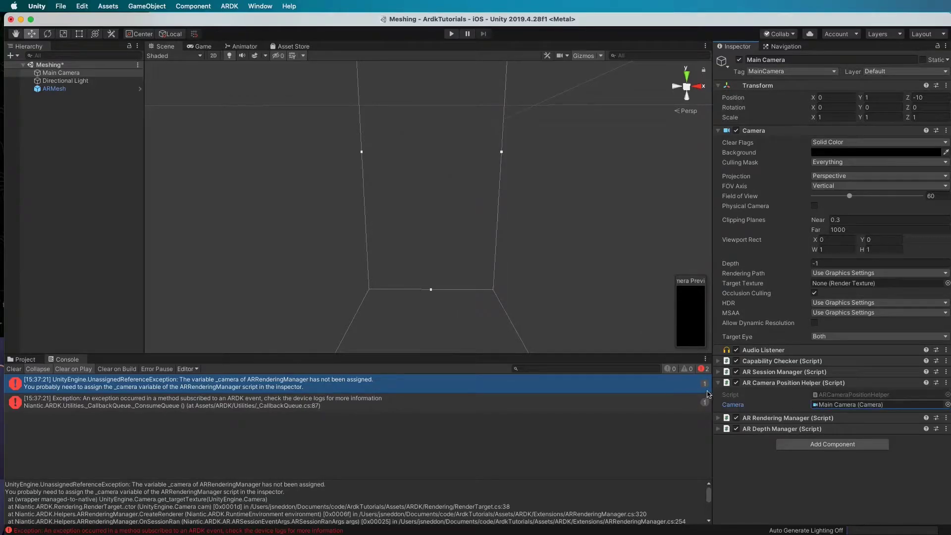
click(727, 383)
click(727, 372)
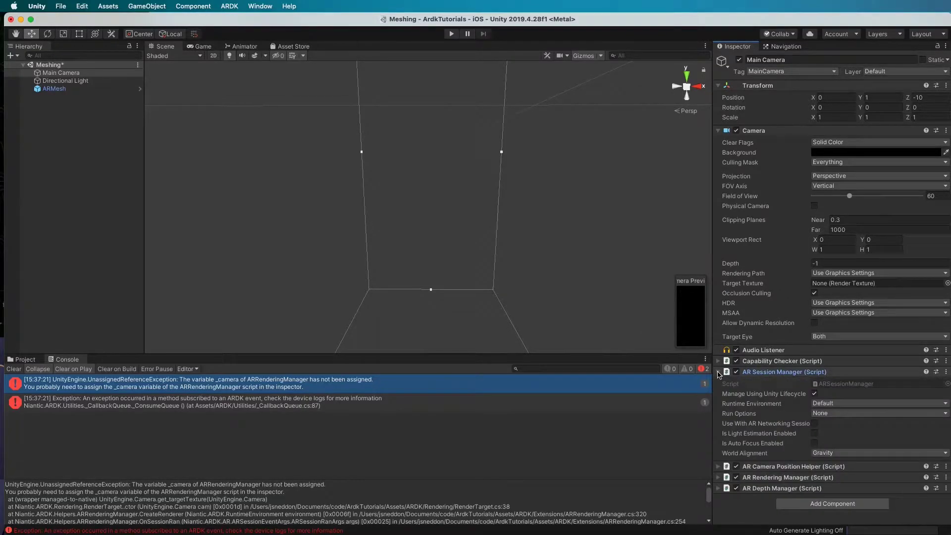
click(718, 372)
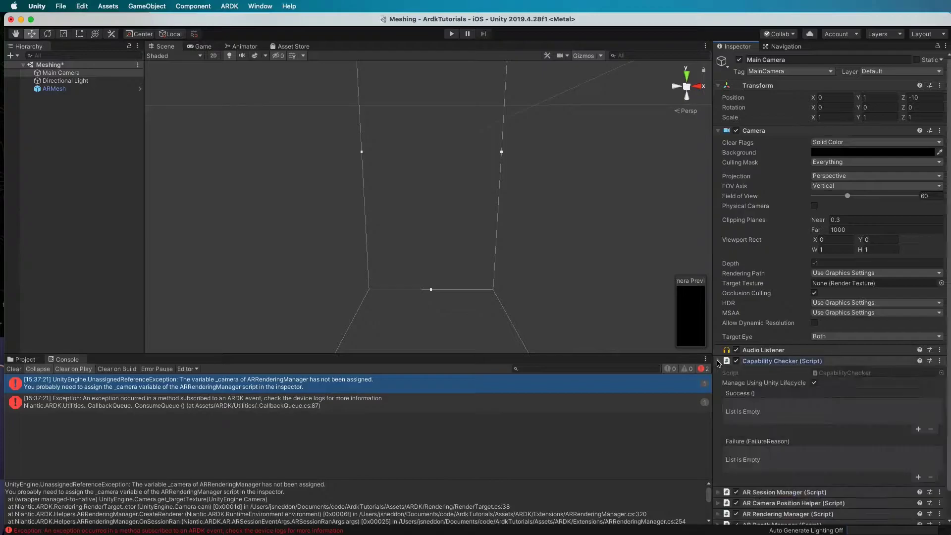
click(717, 361)
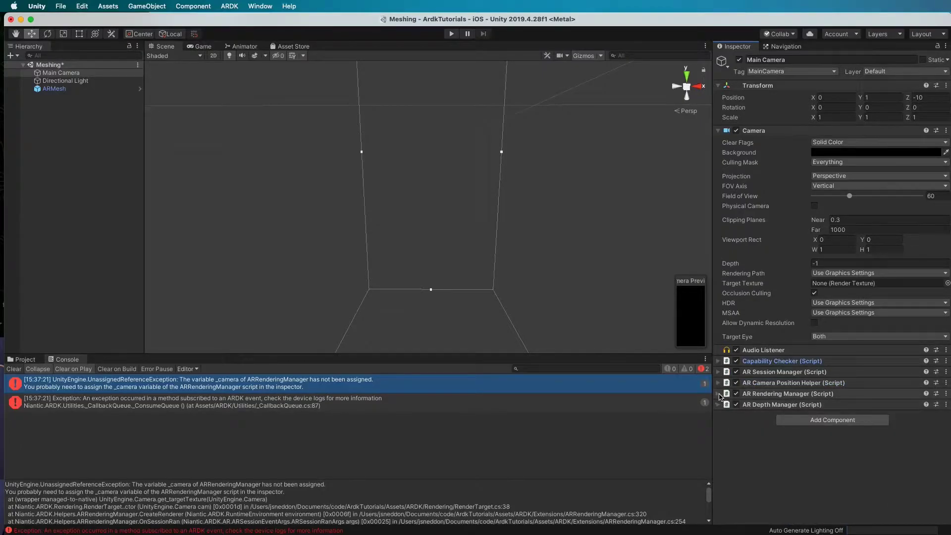
click(719, 394)
click(719, 394)
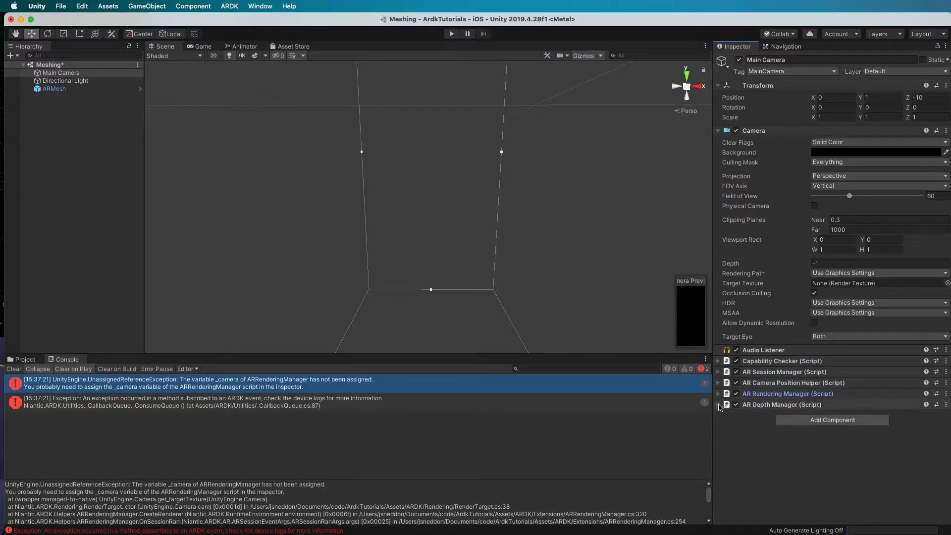
click(719, 405)
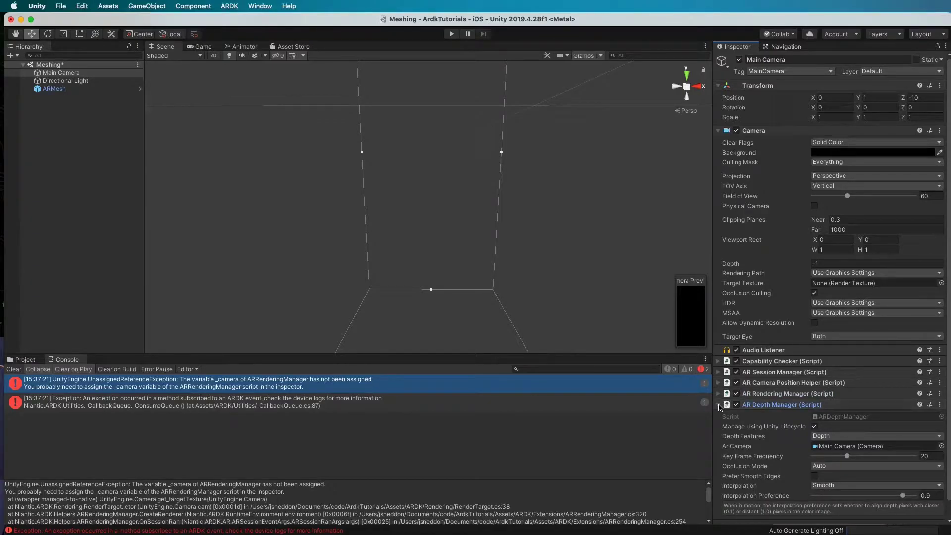
click(719, 405)
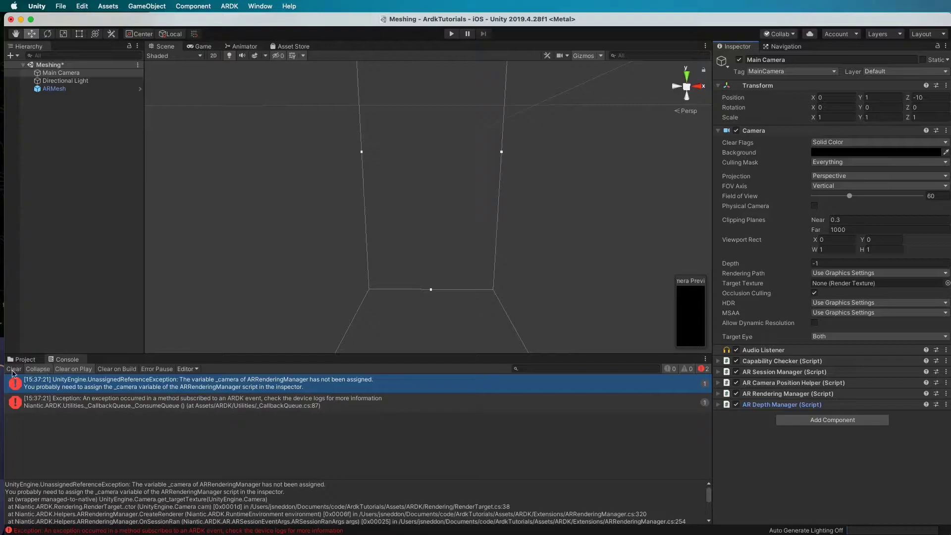
Clear the Console errors and run the scene once more, then stop it
click(13, 369)
click(452, 34)
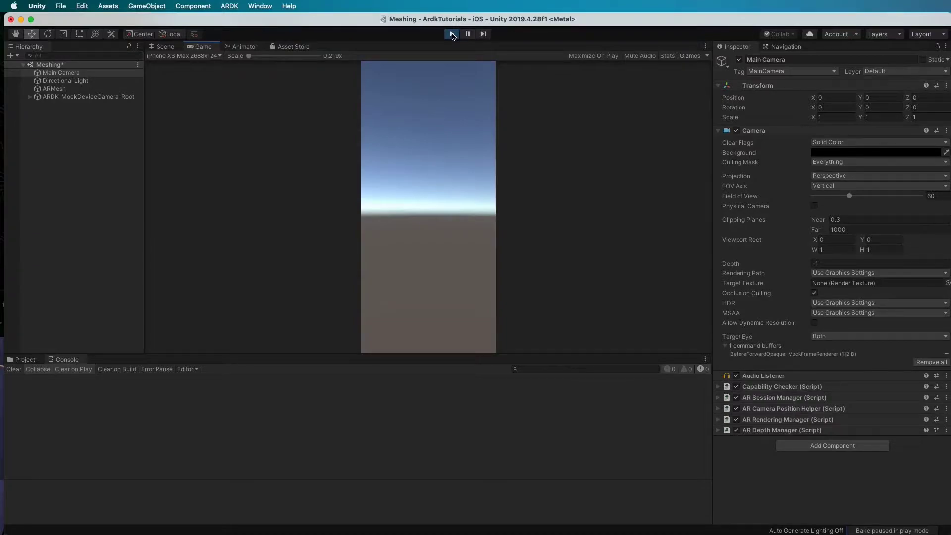
click(451, 34)
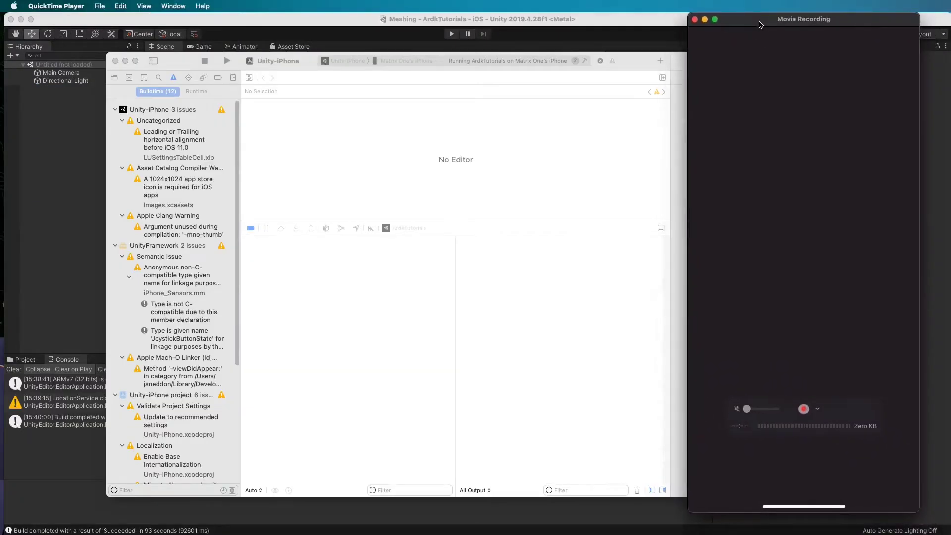
Move the iPhone mirror window right, watch the meshing app, then stop the phone run
drag(760, 24, 765, 24)
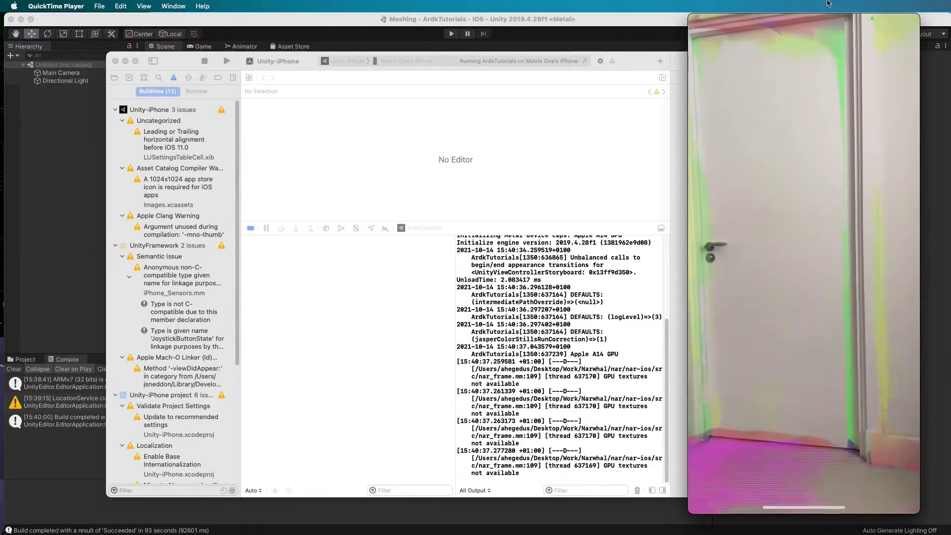
mouse_move(806, 223)
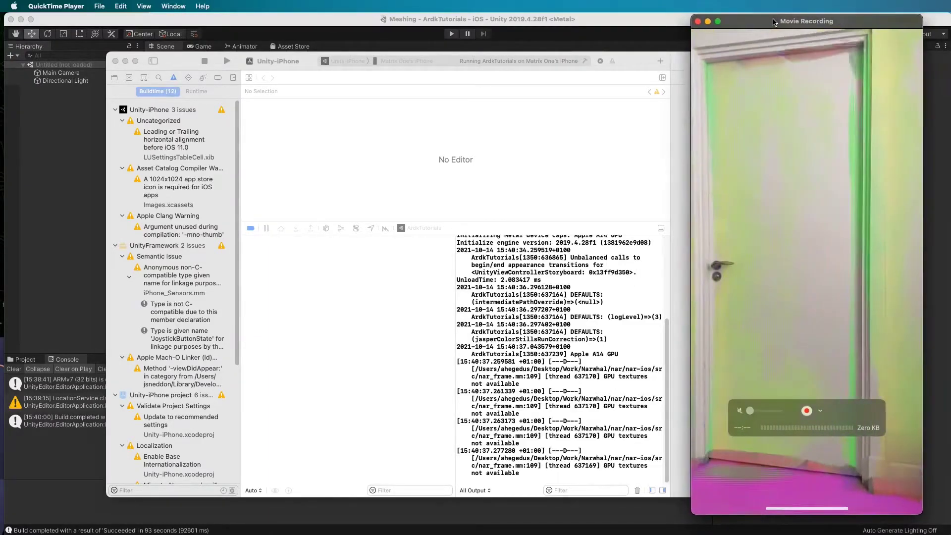
drag(771, 20, 947, 25)
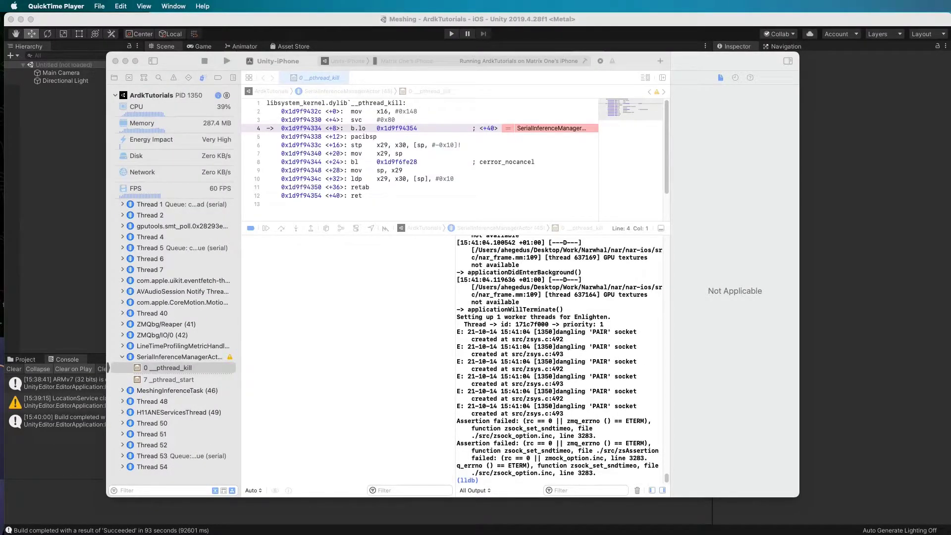
click(204, 62)
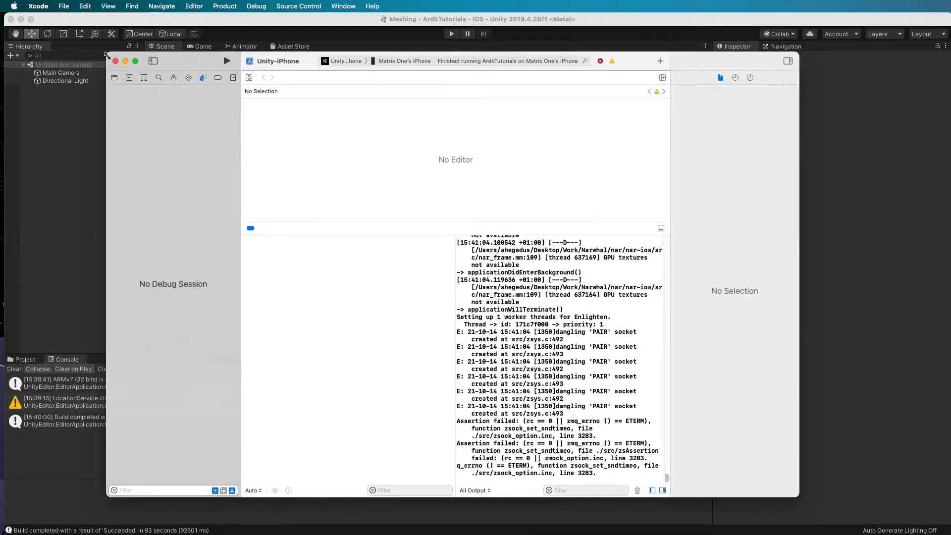
Close Xcode, select ARMesh in the Hierarchy, and show the Project assets
click(115, 61)
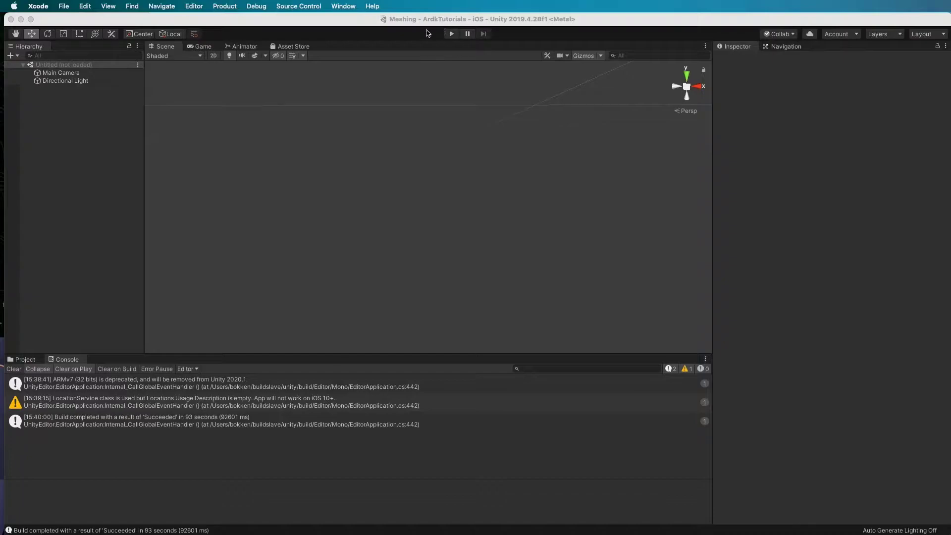
click(77, 73)
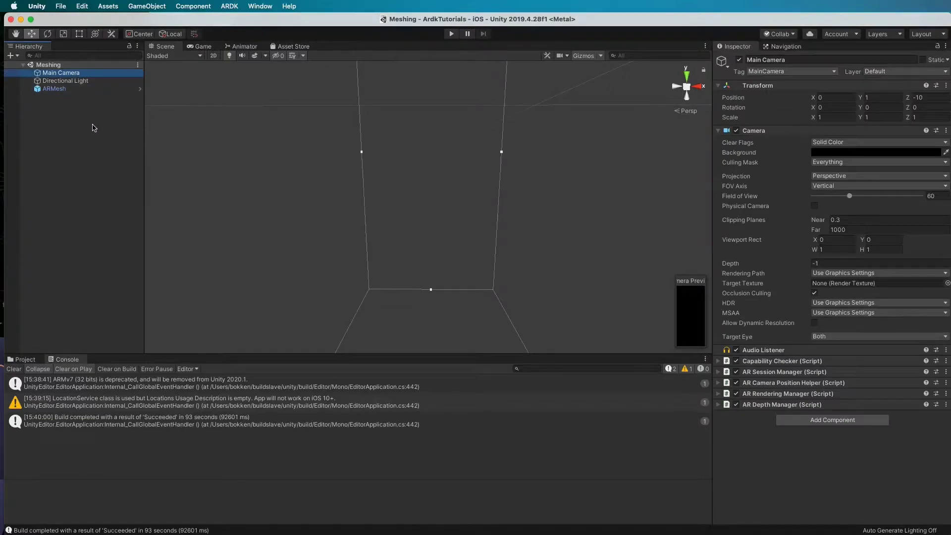
click(74, 89)
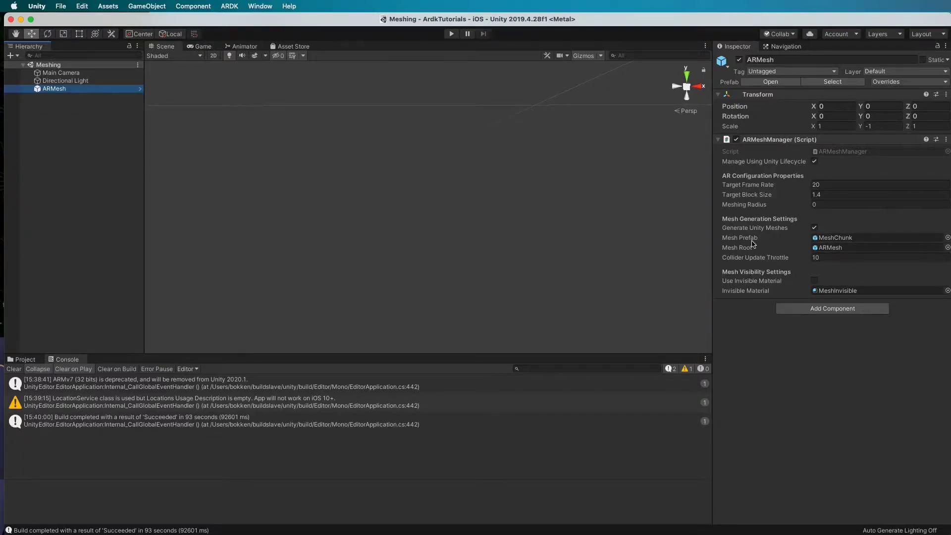
click(22, 360)
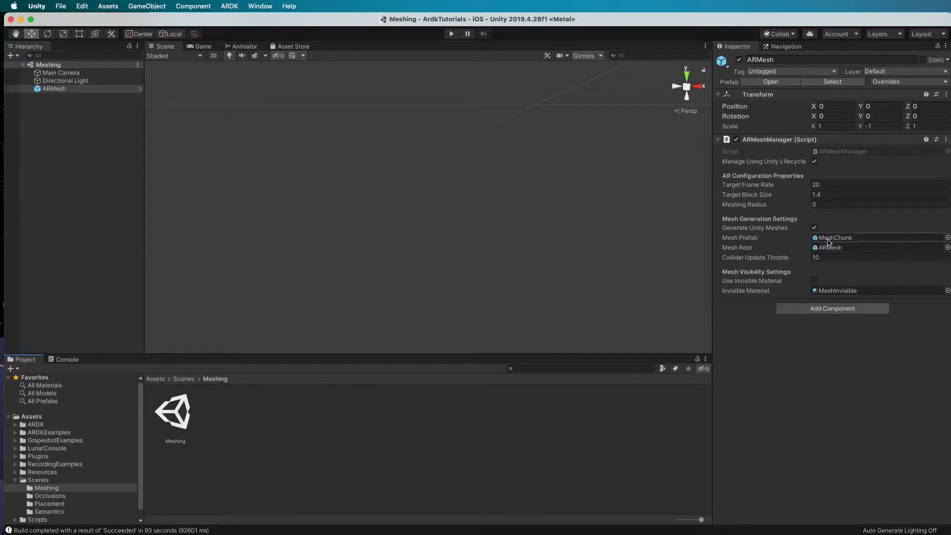
Locate MeshChunk from the Mesh Prefab field and open it in prefab mode
click(842, 238)
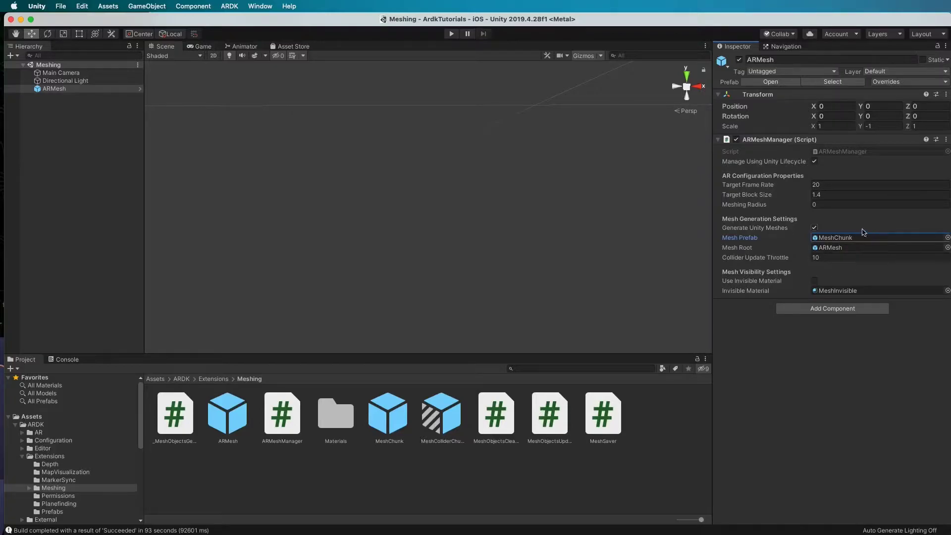
double_click(836, 238)
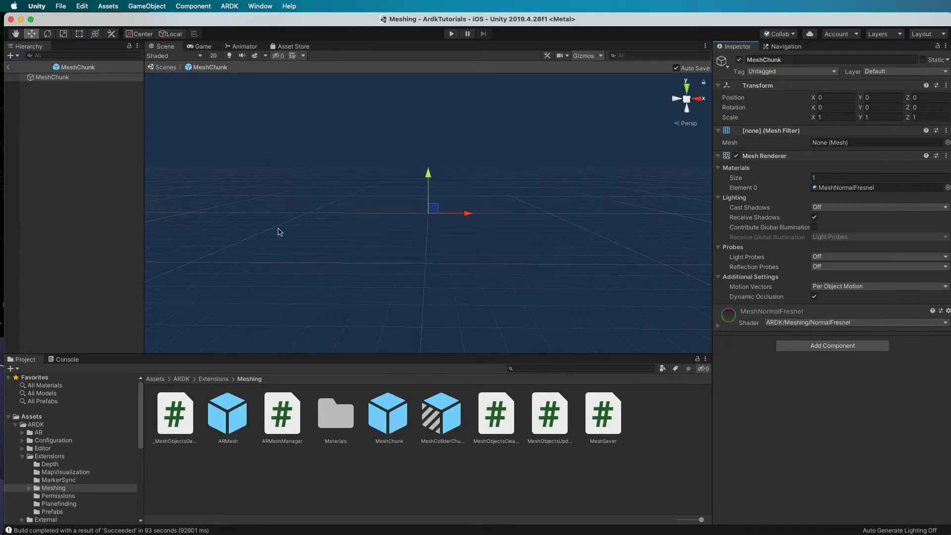
Back in the scene, change ARMesh's Mesh Prefab to MeshColliderChunk and open that prefab
click(9, 67)
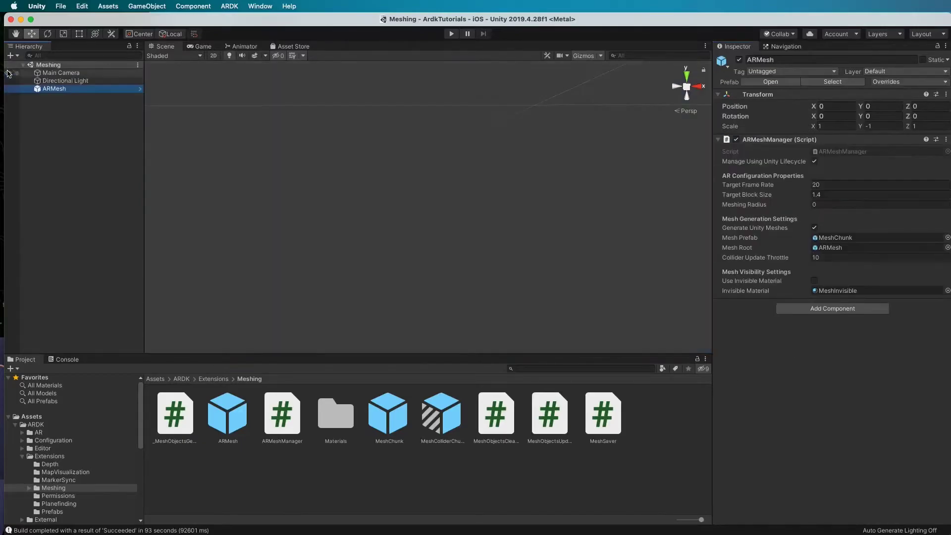
click(947, 238)
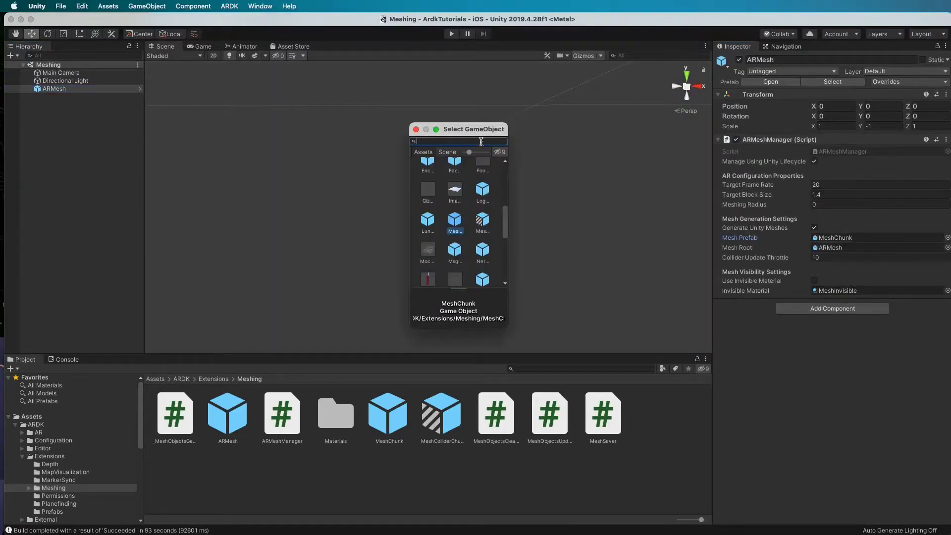
text(meshc)
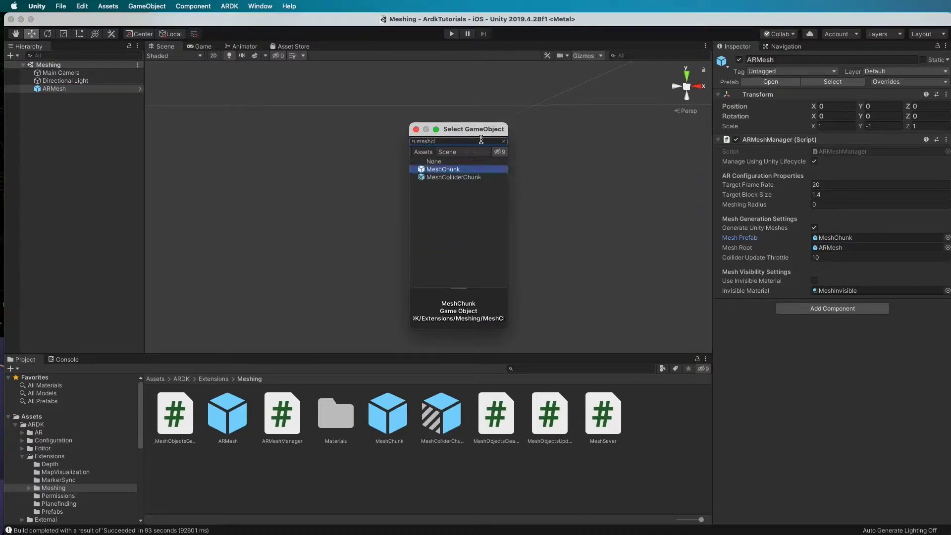
click(473, 178)
double_click(472, 178)
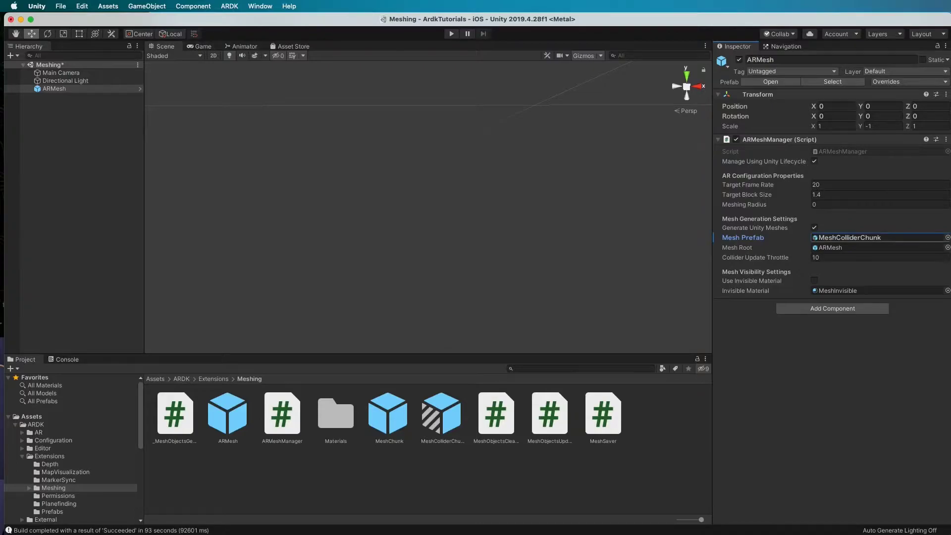
click(877, 237)
double_click(876, 238)
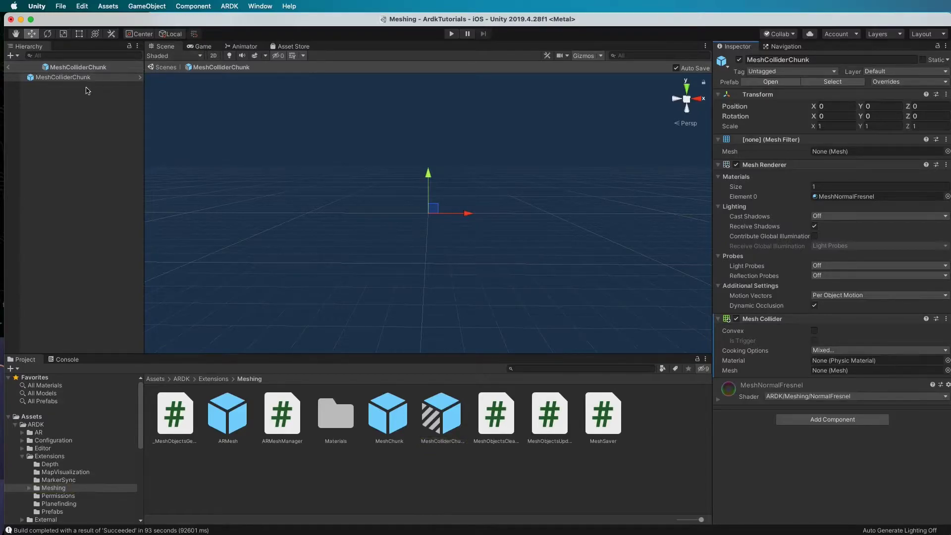
Return to the Meshing scene, where ARMesh's mesh manager uses the MeshColliderChunk prefab
click(12, 67)
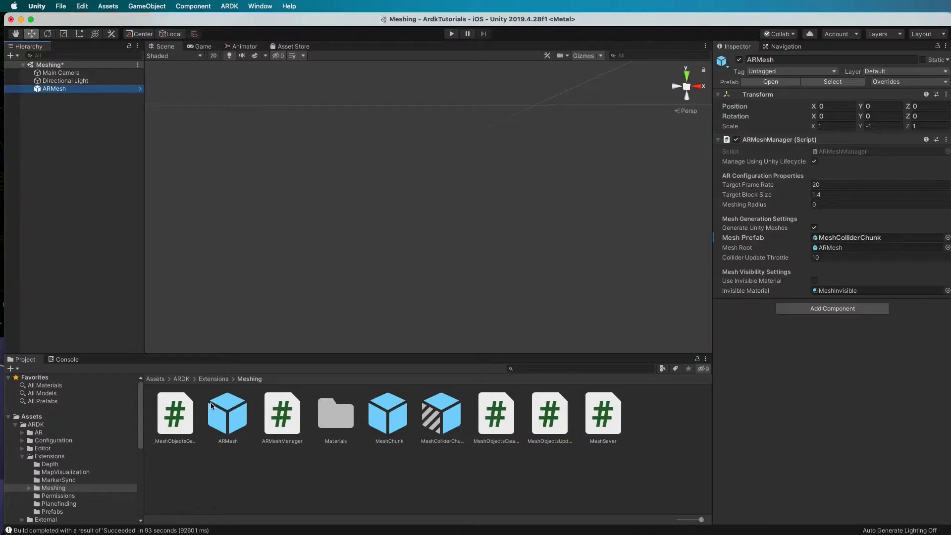
Browse from the Meshing extension assets back to the folder holding the Meshing scene
click(42, 488)
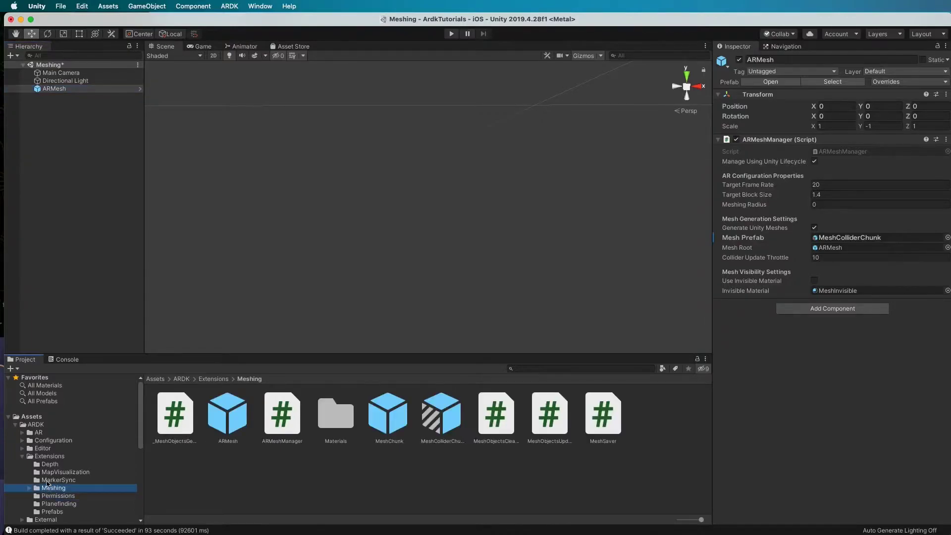
click(46, 456)
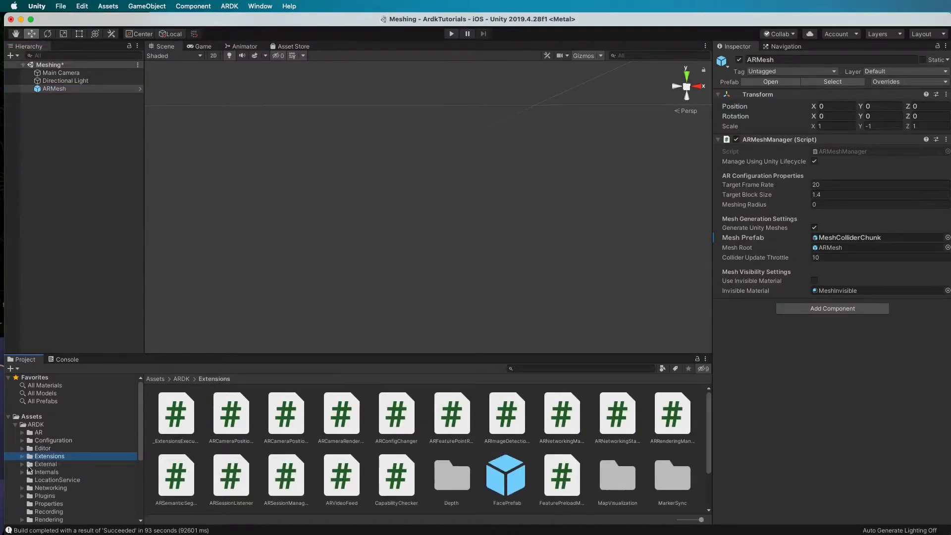
scroll(44, 476, down, 3)
scroll(45, 486, down, 5)
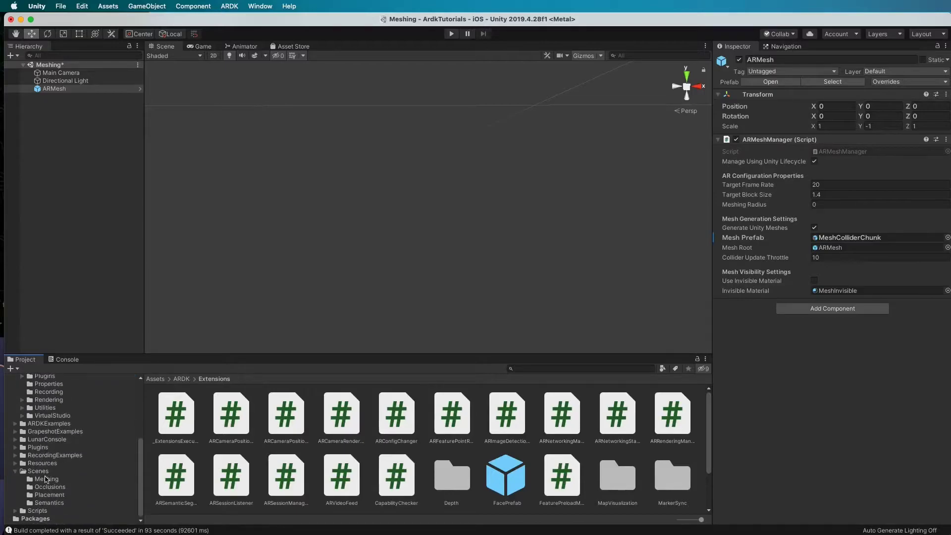
click(45, 479)
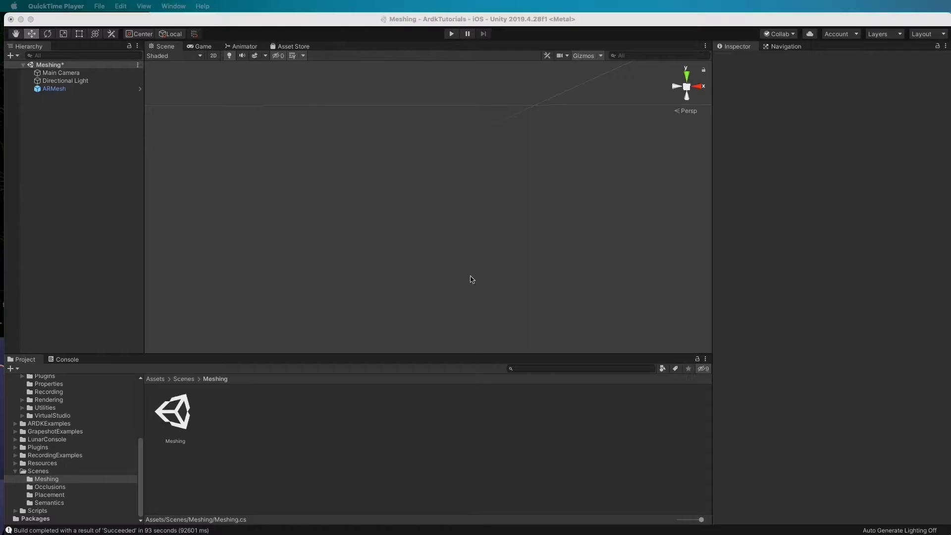
Add a Sphere scaled to 0.1 on X, Y and Z, and save the scene
right_click(73, 132)
mouse_move(94, 231)
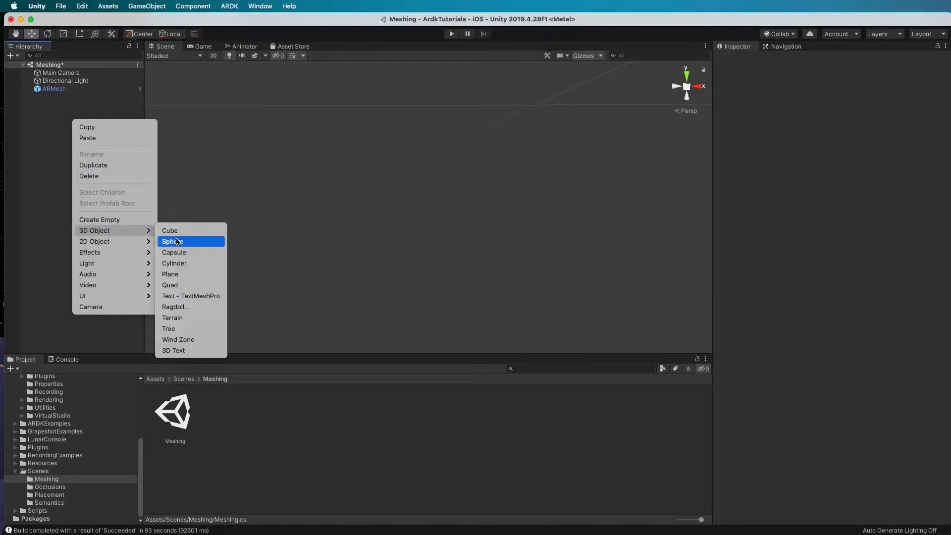
click(176, 242)
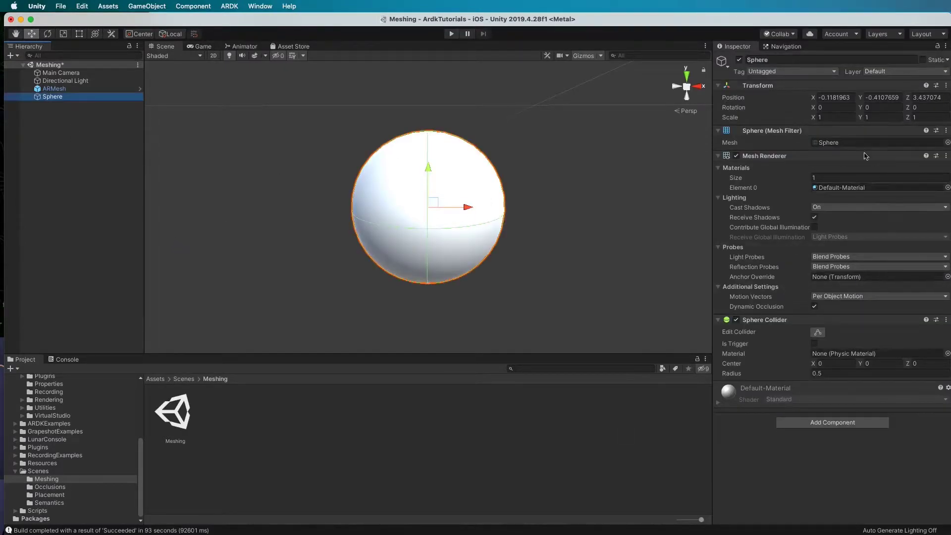
click(832, 117)
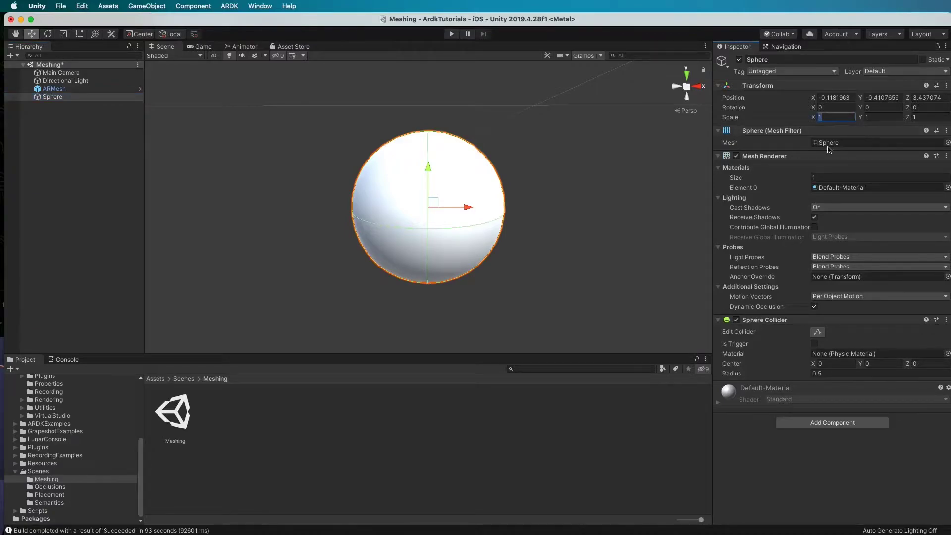
text(.1)
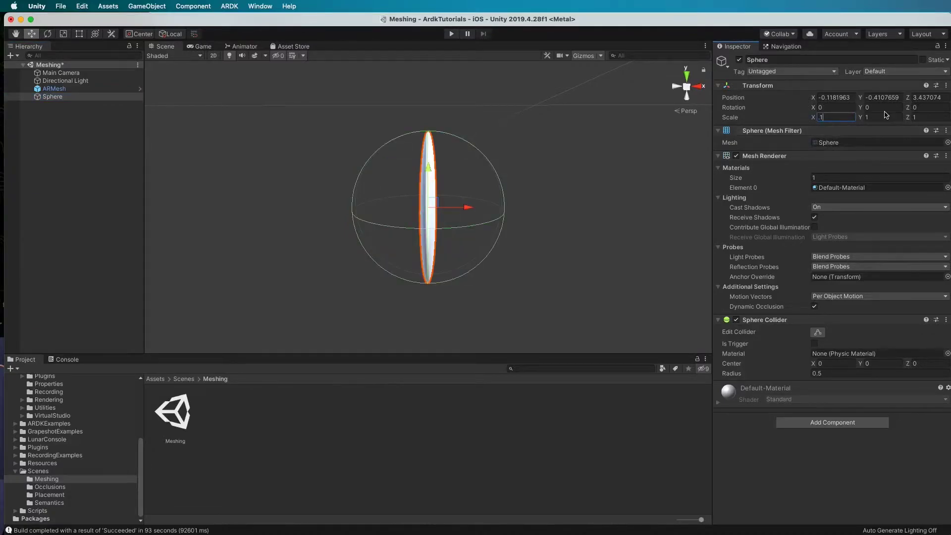
click(880, 117)
text(.1)
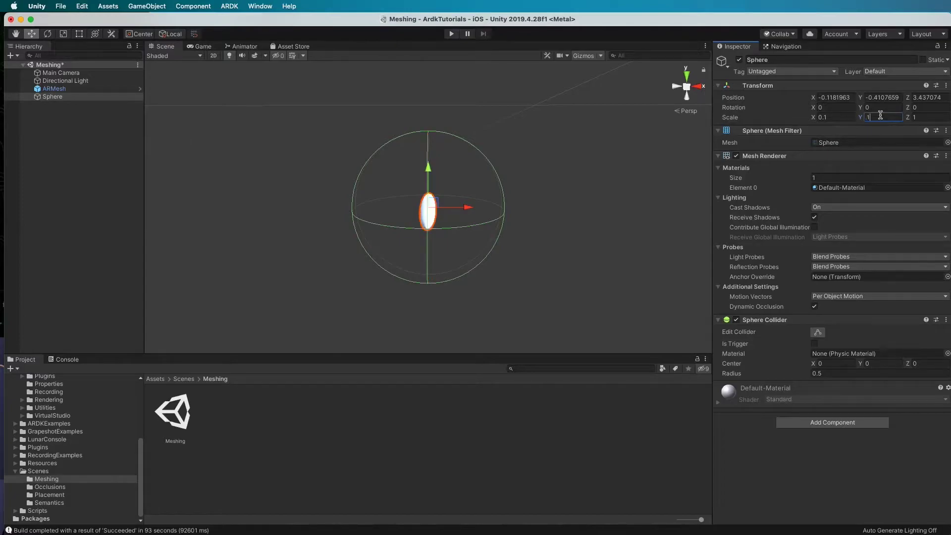
click(926, 116)
text(.1)
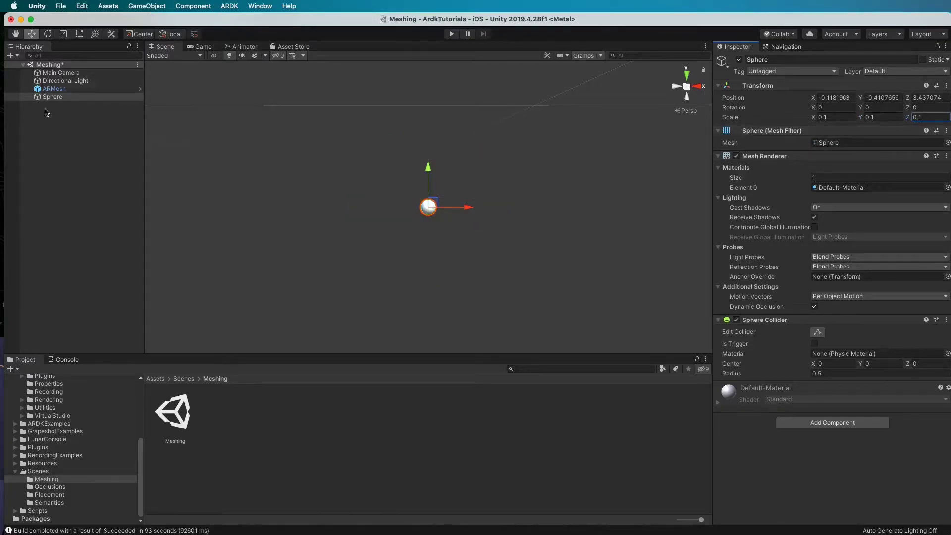
click(112, 145)
key(super+s)
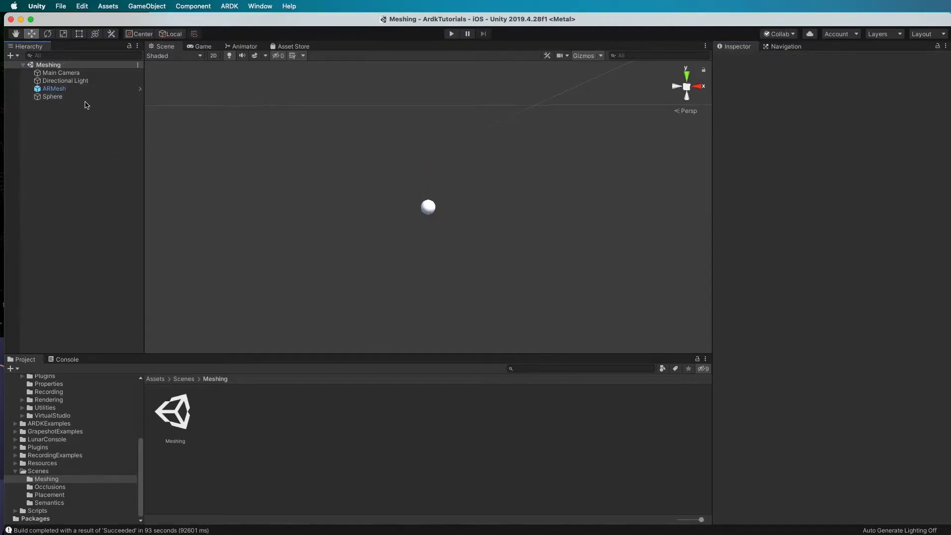
Give the Sphere a Rigidbody and play the scene to watch it fall
click(53, 97)
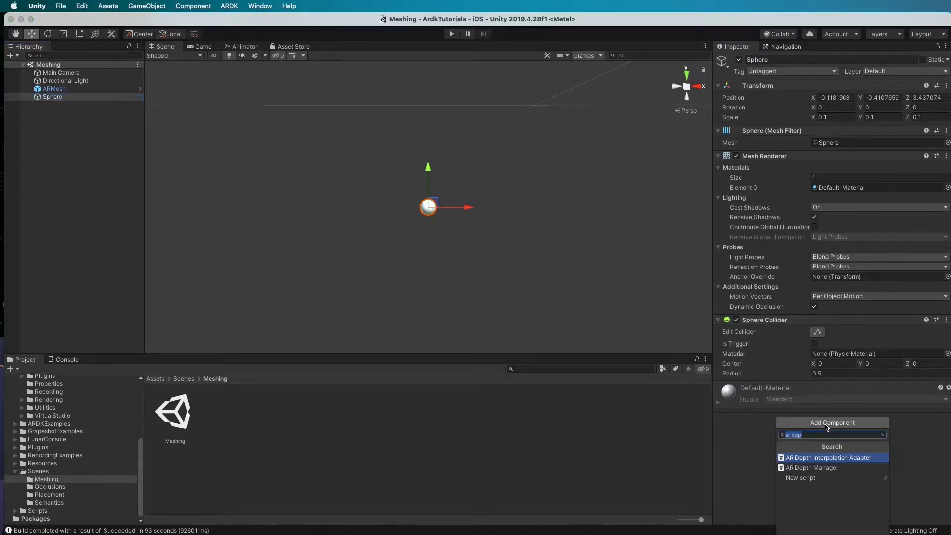
text(rig)
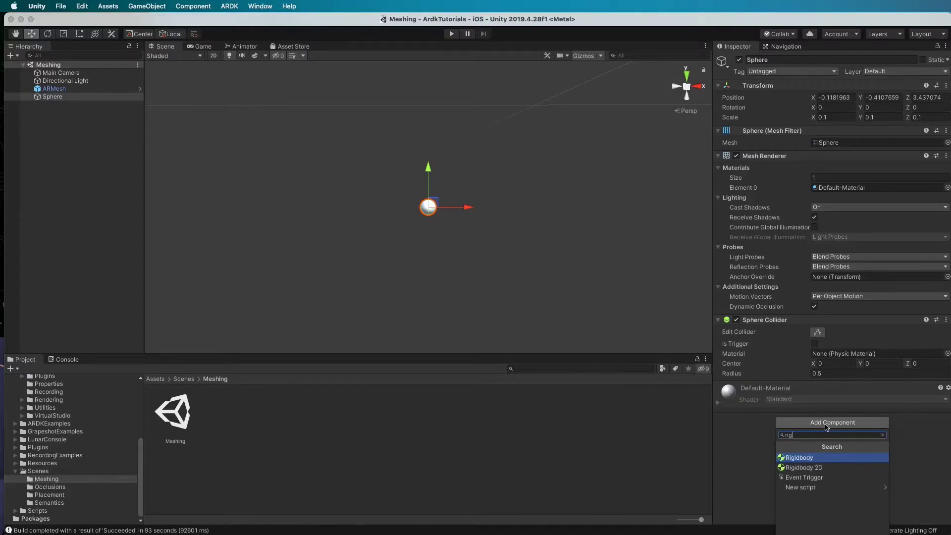
click(814, 458)
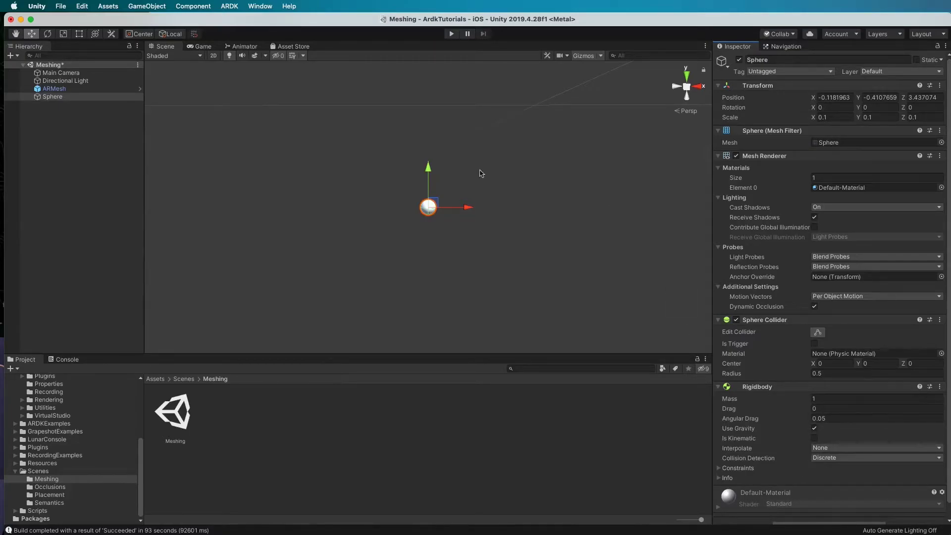
click(450, 34)
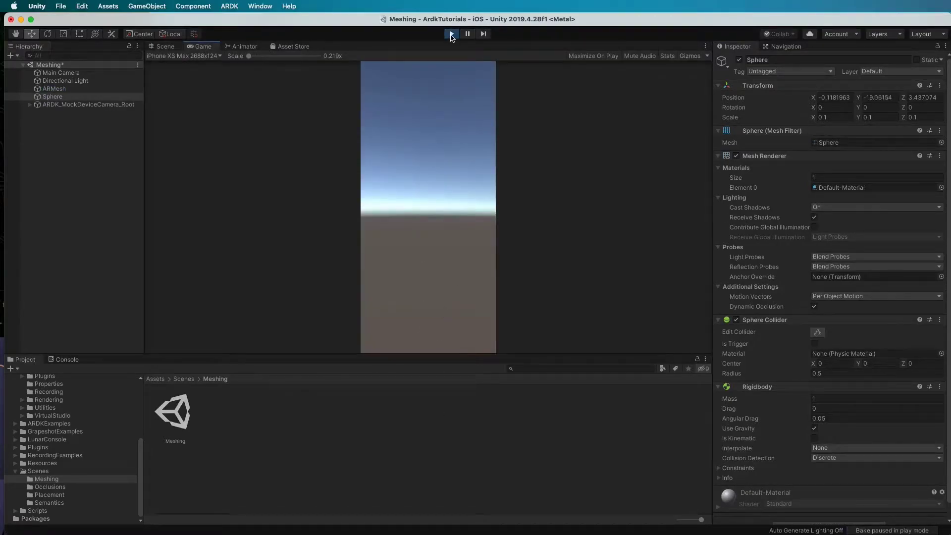
Exit Play mode so the Rigidbody sphere returns to its starting position
click(451, 33)
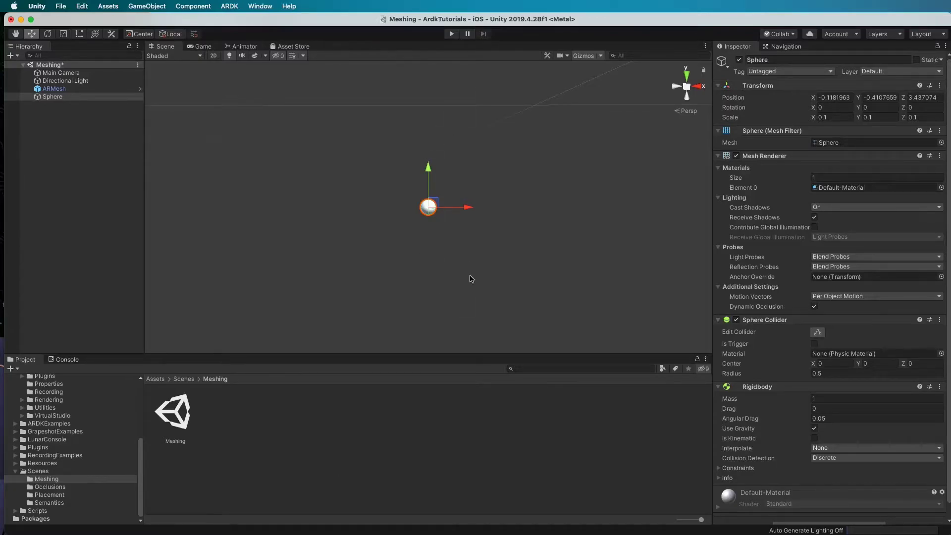
Add a Plane and drag it down beneath the sphere
click(63, 127)
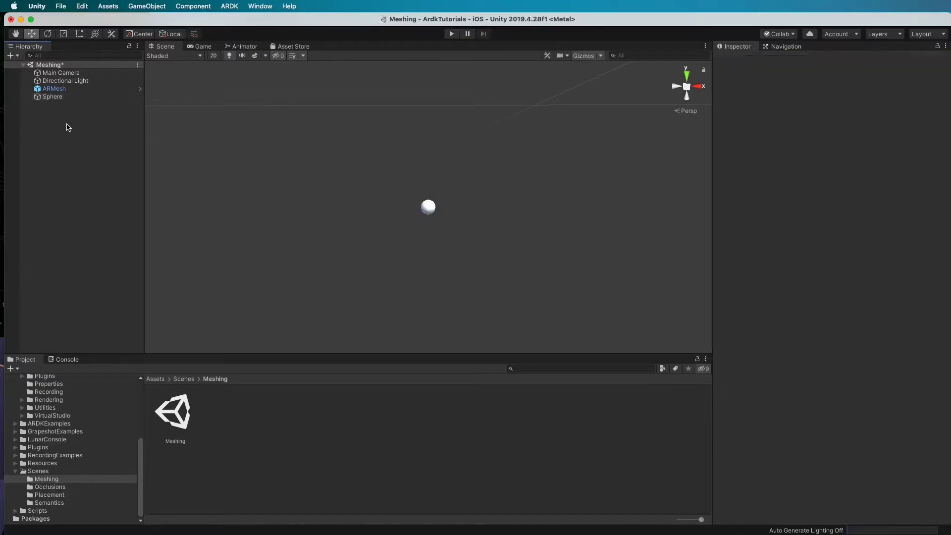
right_click(65, 114)
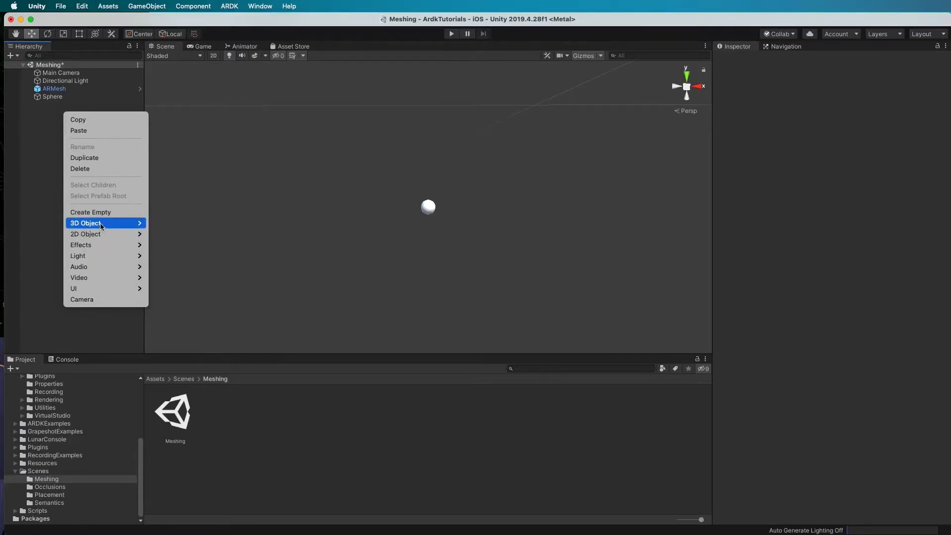
mouse_move(85, 223)
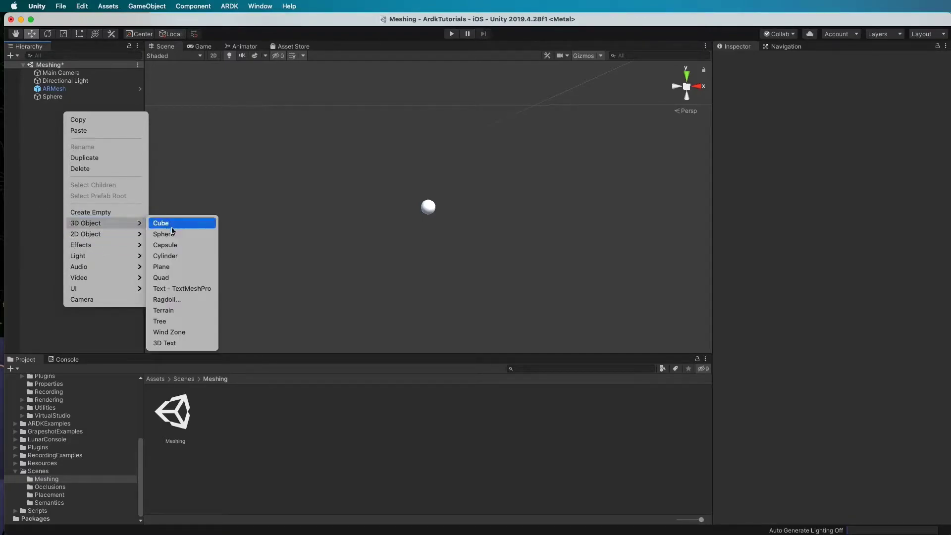
click(175, 266)
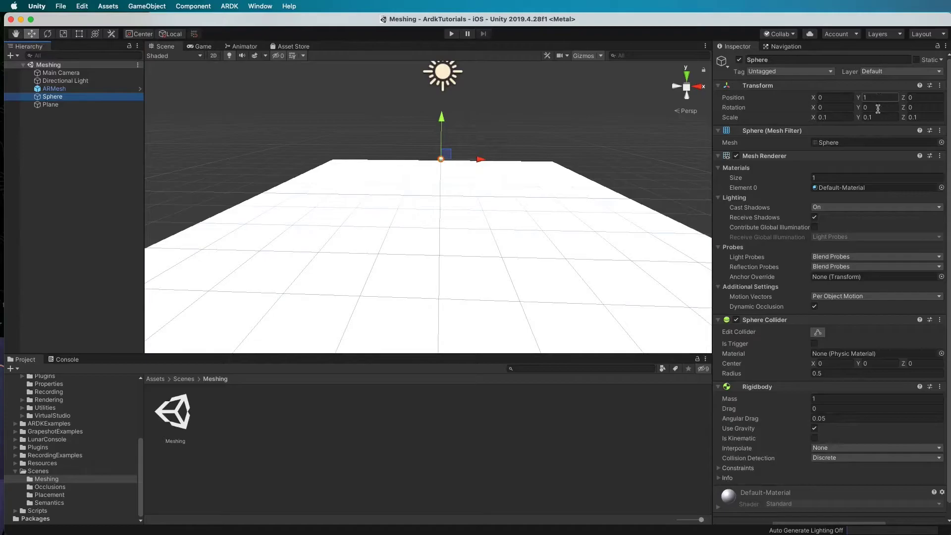
click(88, 105)
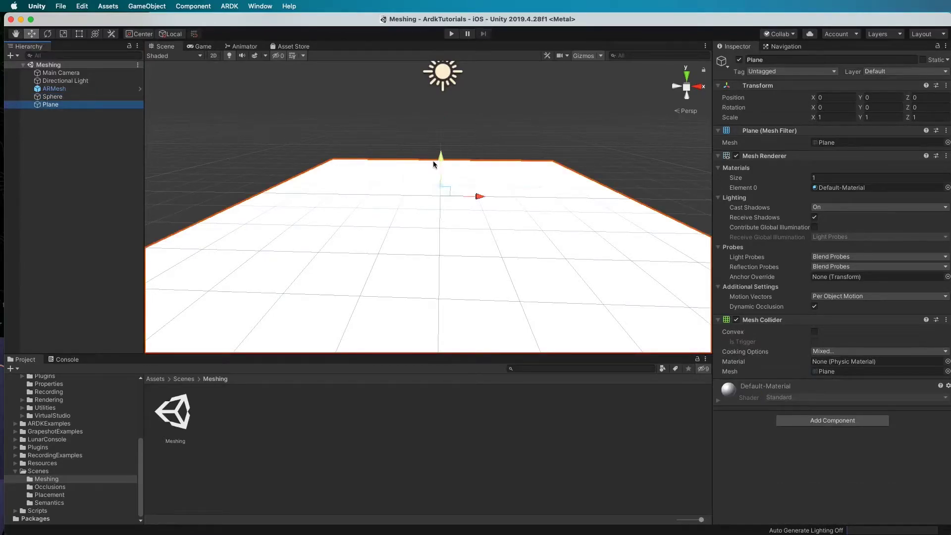
drag(440, 156, 440, 227)
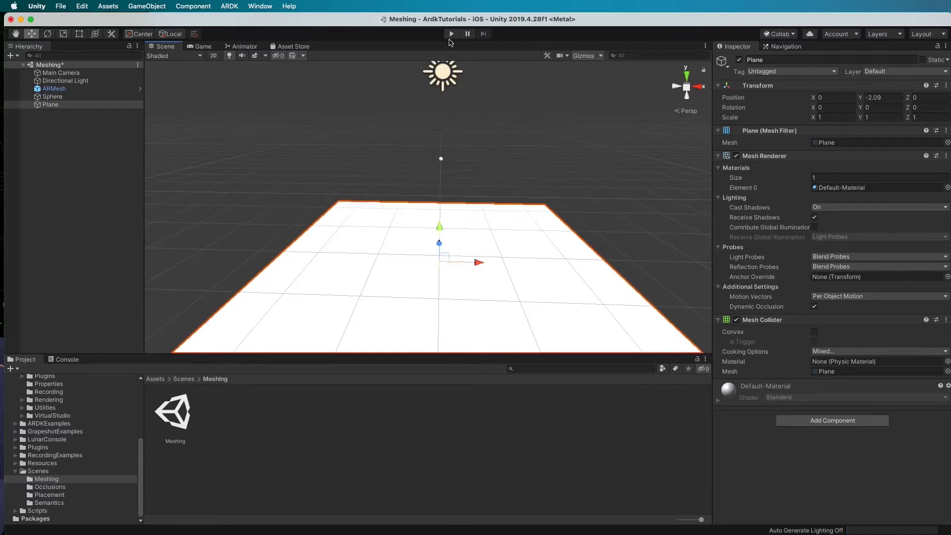
Test-run the scene twice, shifting the plane's position between runs
click(452, 34)
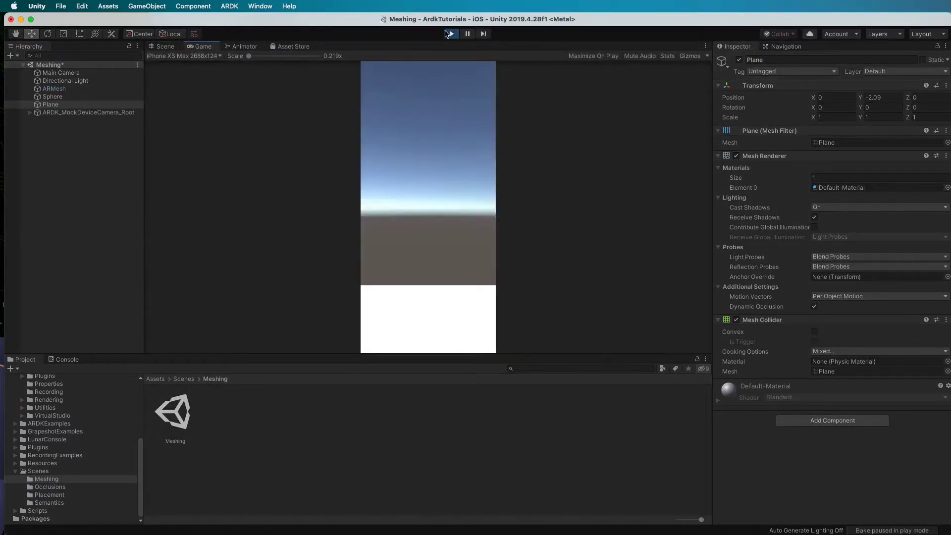
click(451, 34)
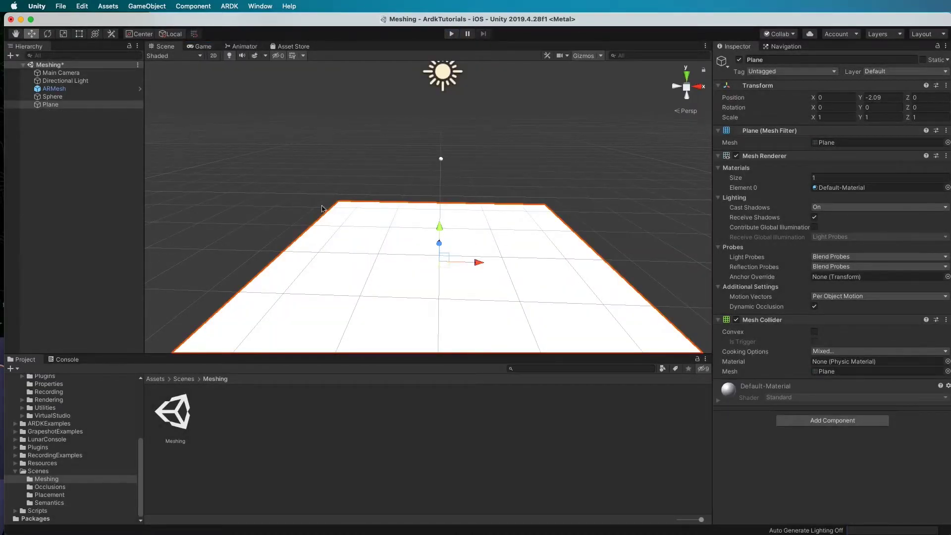
drag(439, 227, 449, 180)
click(450, 34)
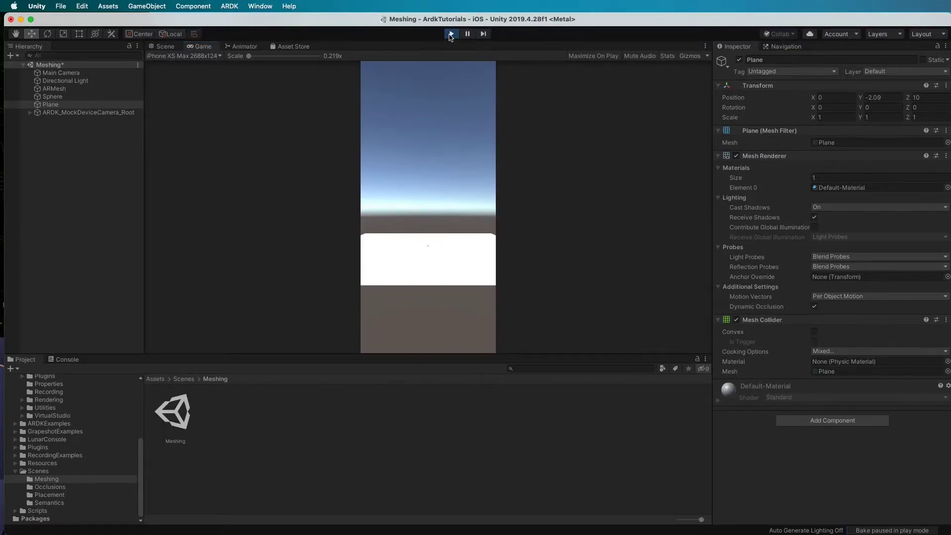
key(ctrl+p)
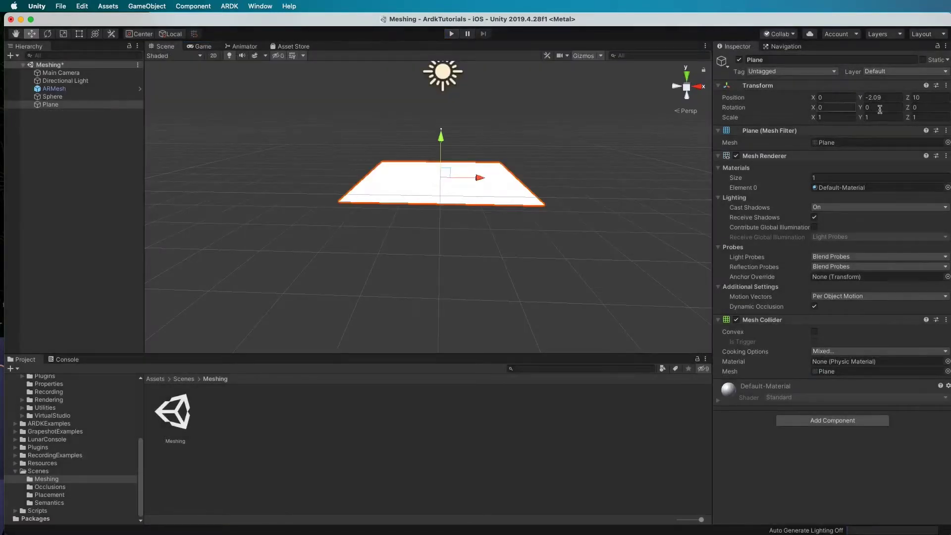
Set the Plane's and Sphere's Z position to 5, then play the scene
click(932, 98)
text(5)
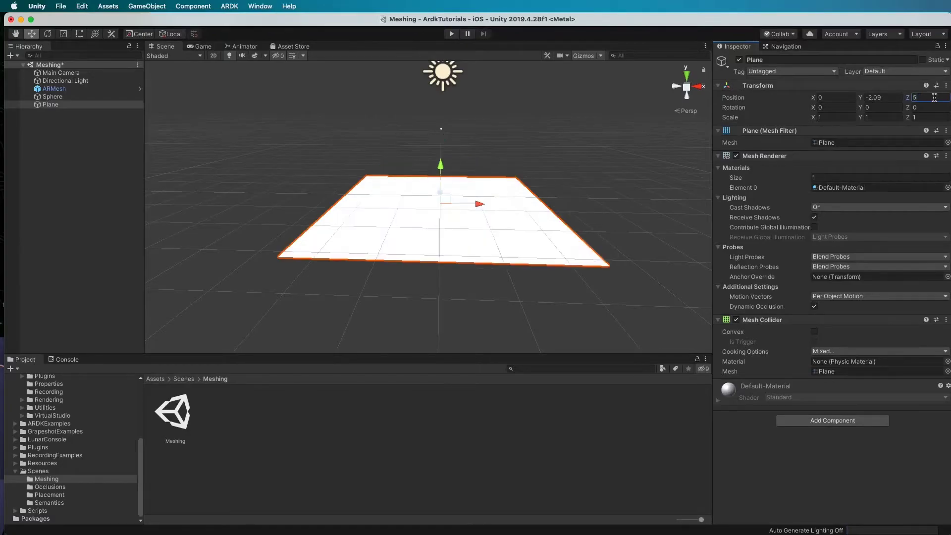
click(881, 98)
text(-2)
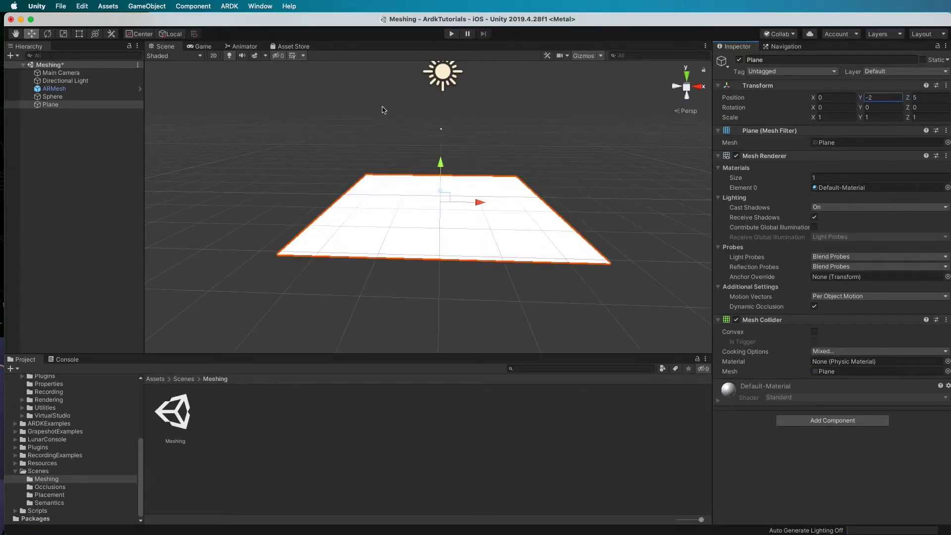
click(53, 97)
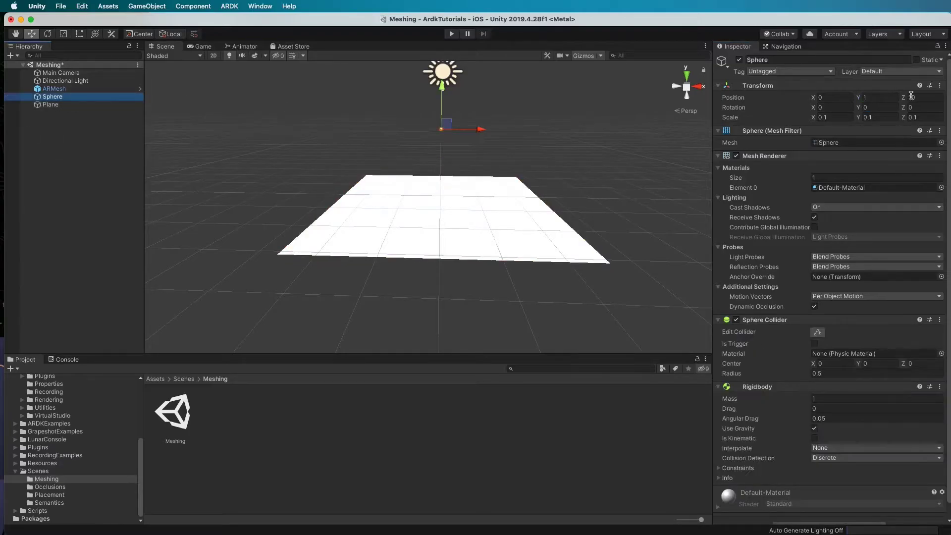
text(10.)
click(923, 99)
text(5)
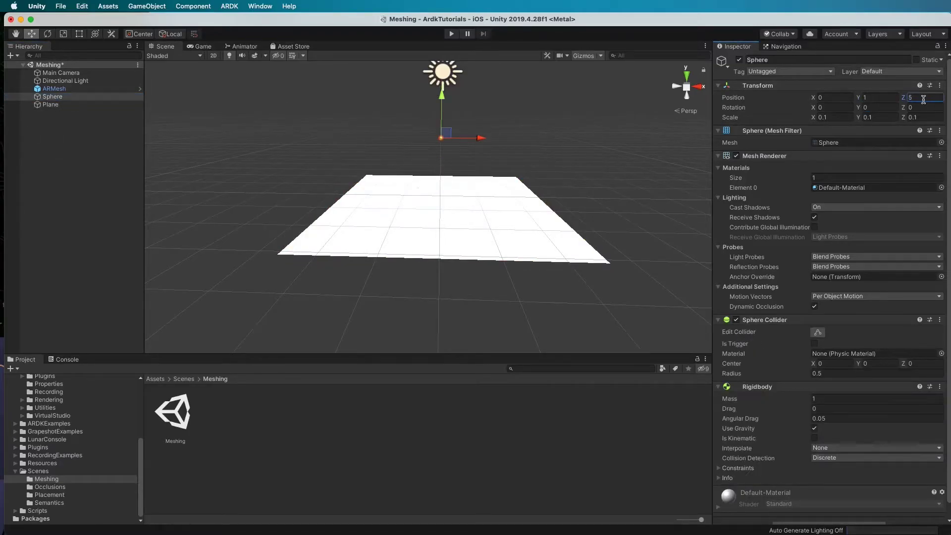
click(449, 34)
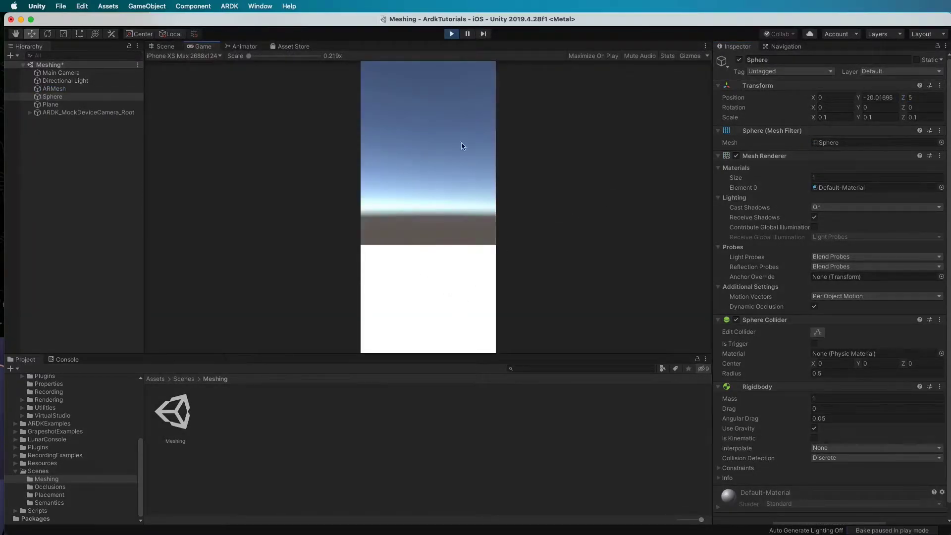
Stop play, put the Plane on the ARDK_MockWorld layer, and view Tags & Layers
click(451, 33)
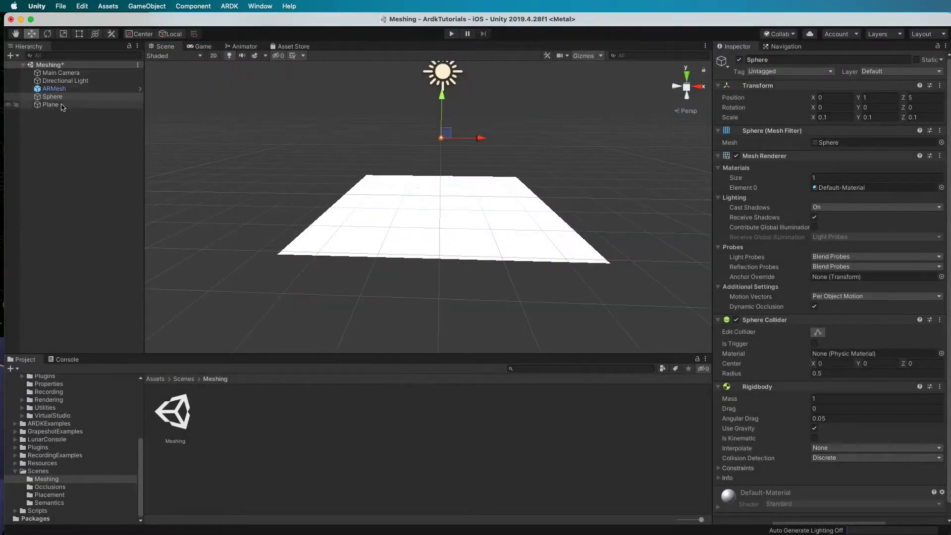
click(51, 105)
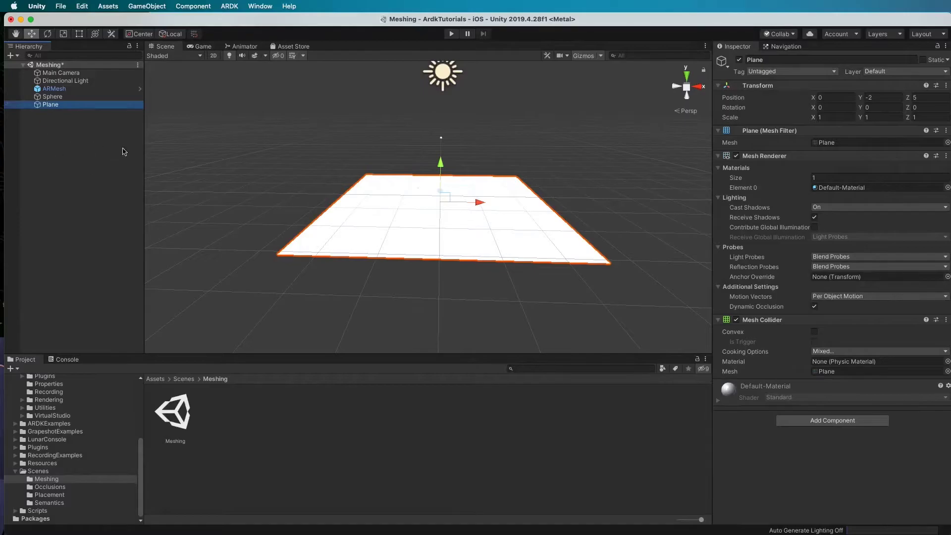
click(922, 72)
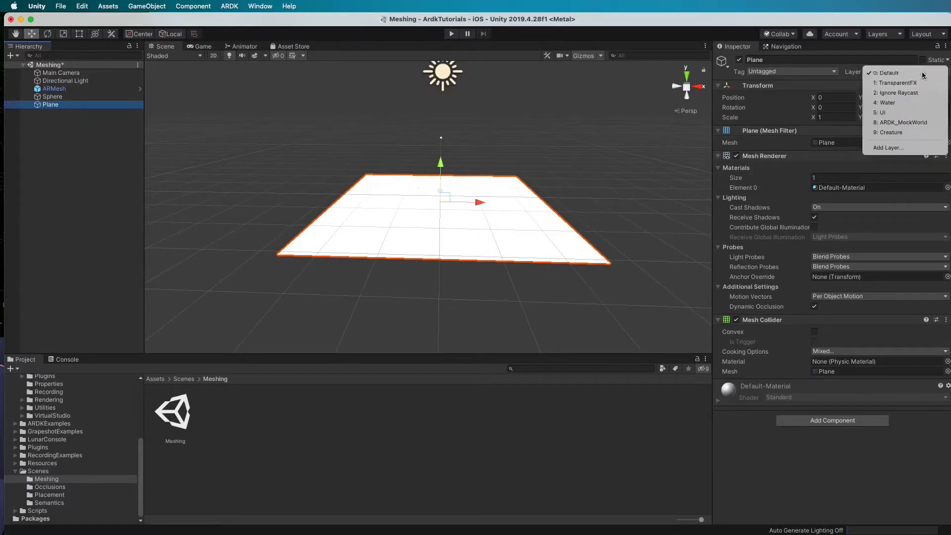
click(919, 122)
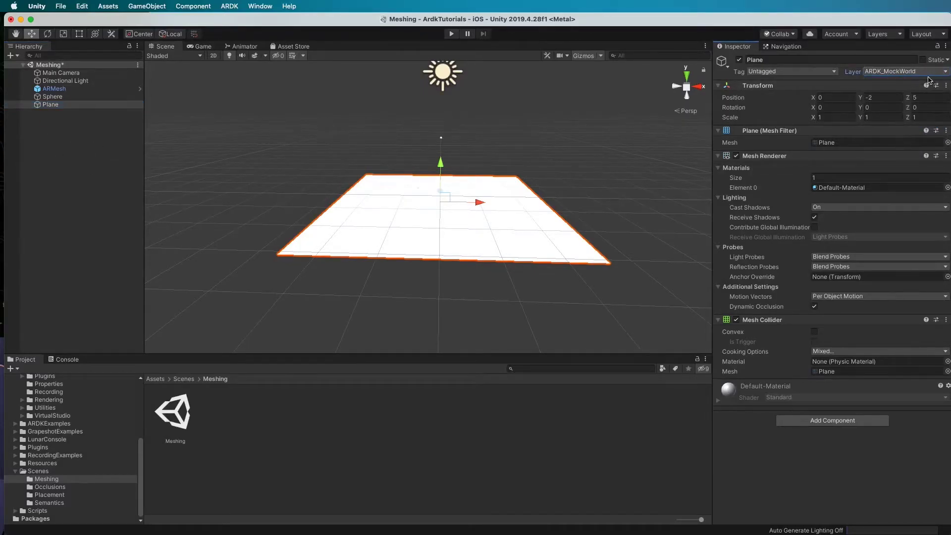
click(910, 72)
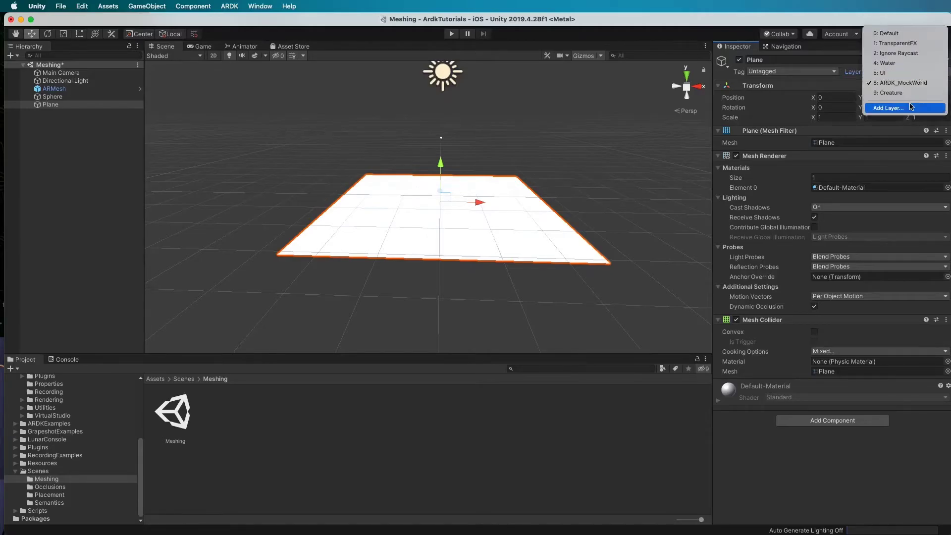
click(910, 104)
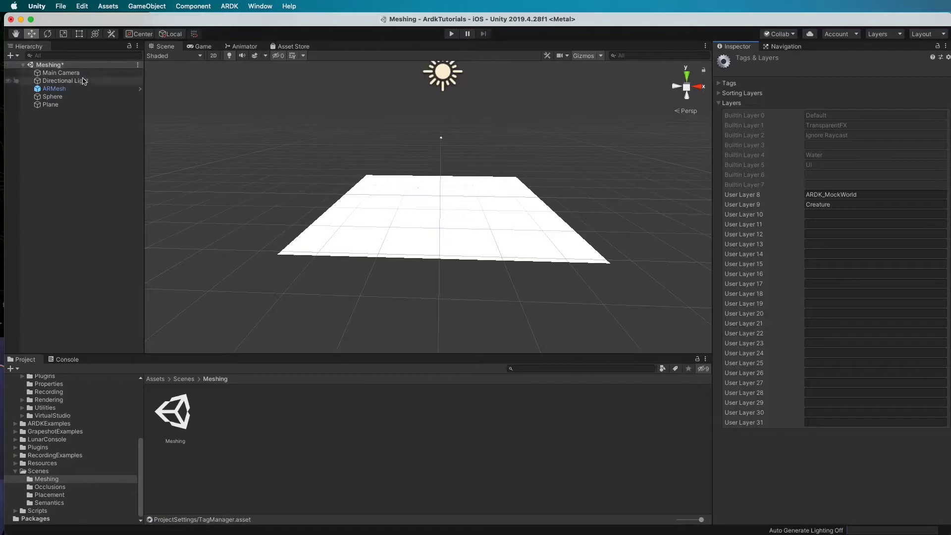
Untick ARDK_MockWorld in the Main Camera's Culling Mask
click(61, 73)
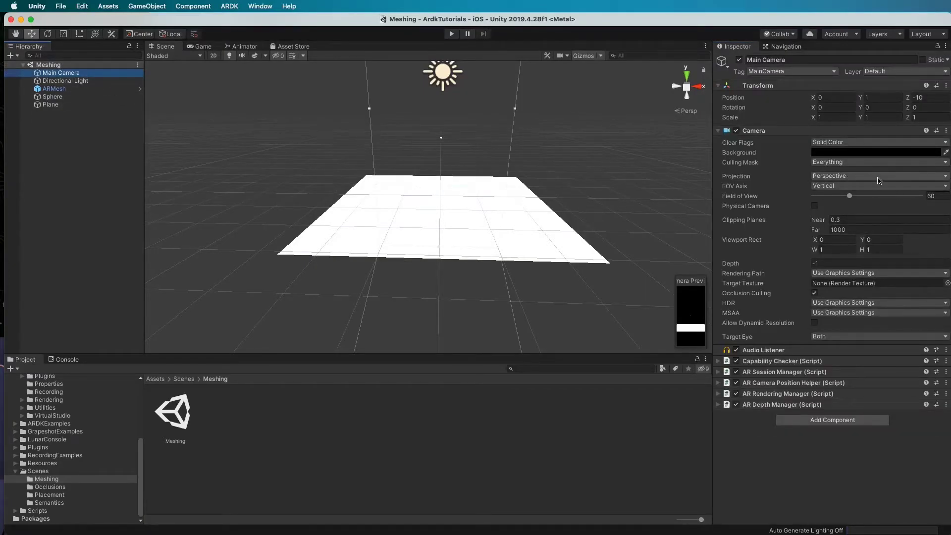
click(912, 162)
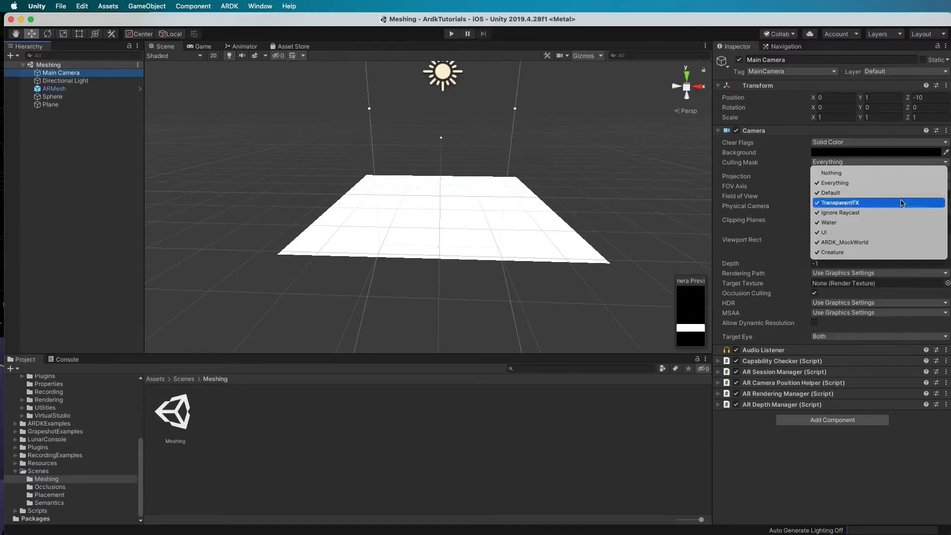
click(896, 243)
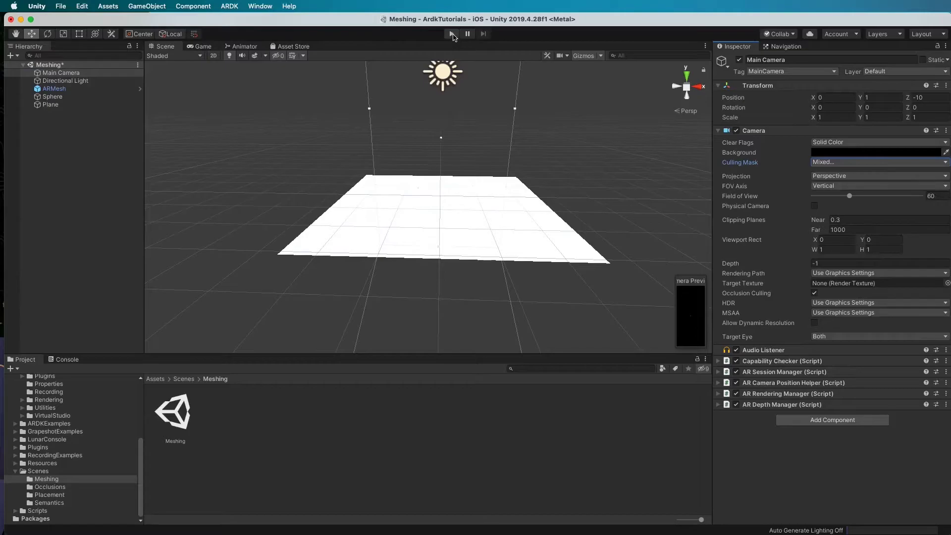
Test-run the scene, stop it, and clear the camera selection
click(451, 34)
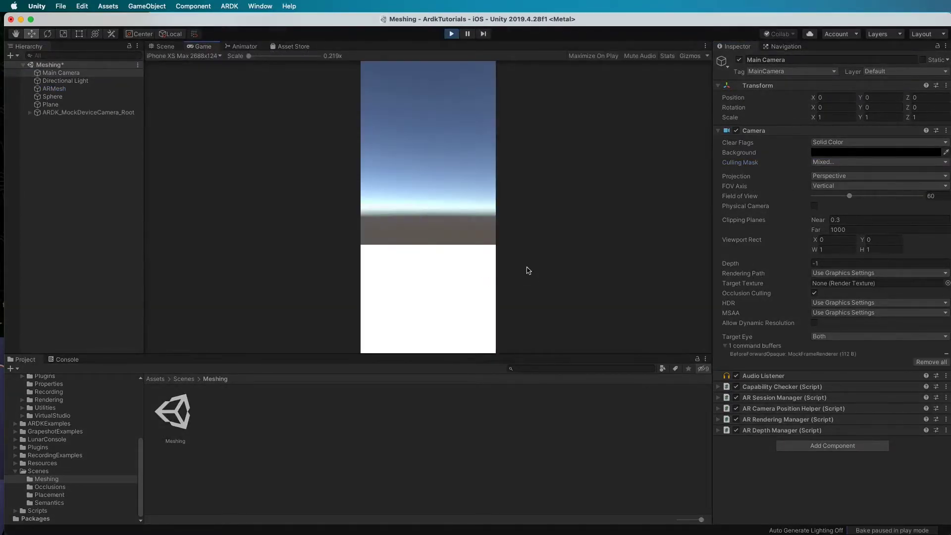
click(450, 34)
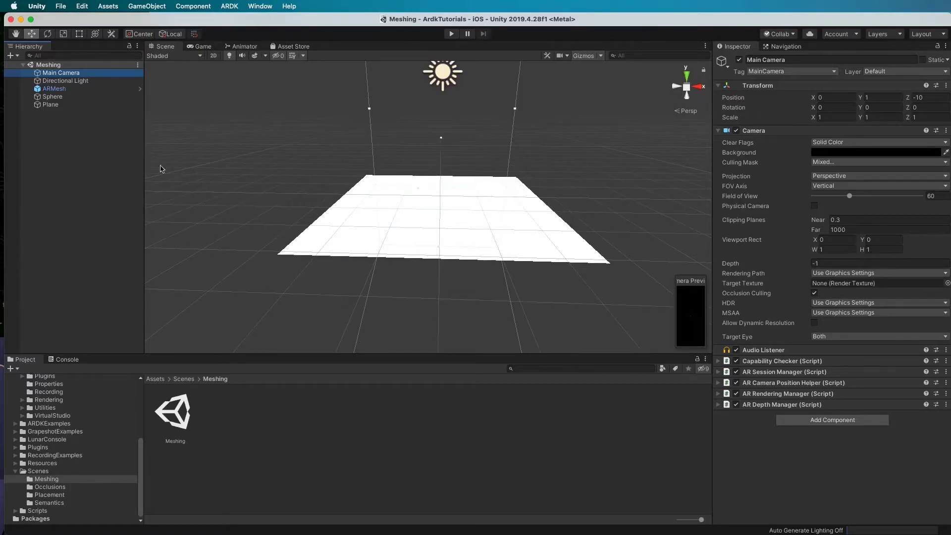
click(248, 420)
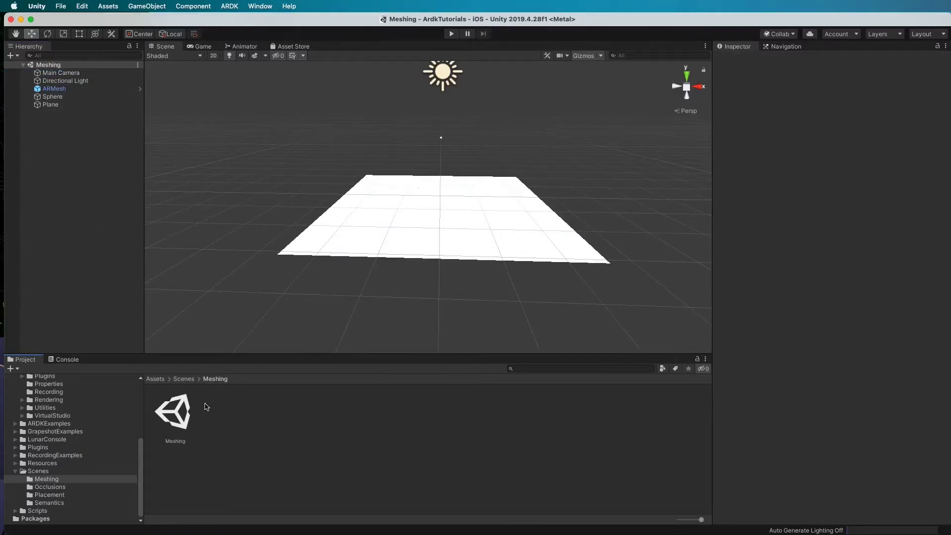
Create a C# script named Ball in the Meshing folder and open it in VS Code
right_click(230, 423)
mouse_move(290, 426)
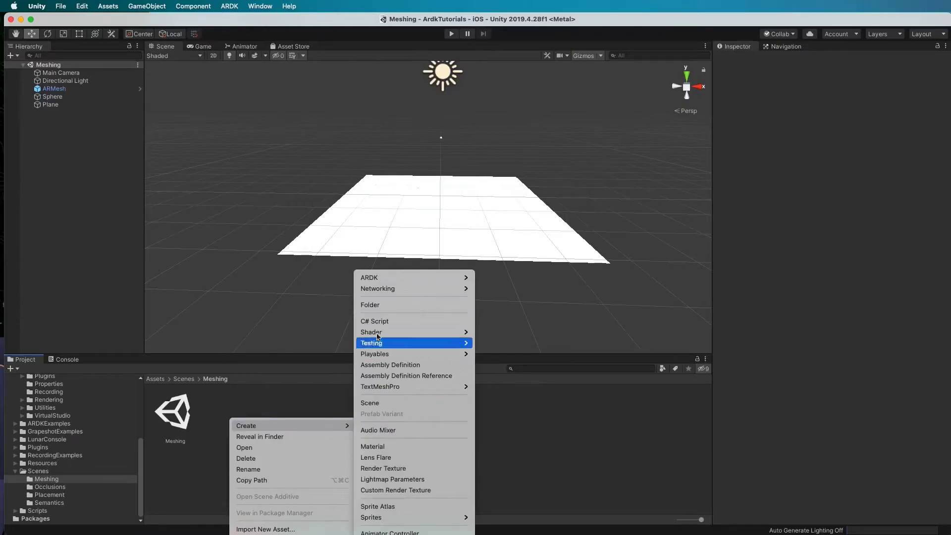
click(382, 321)
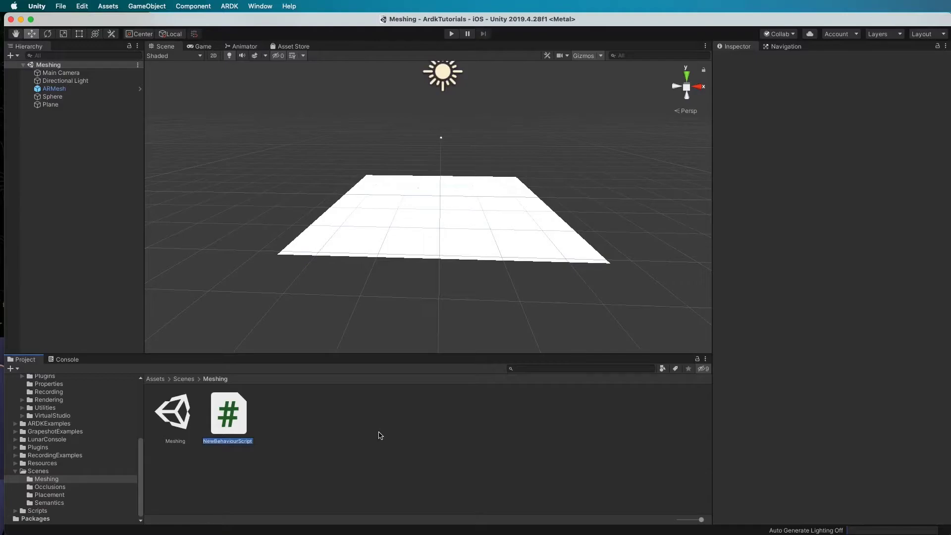
text(Ball)
key(Return)
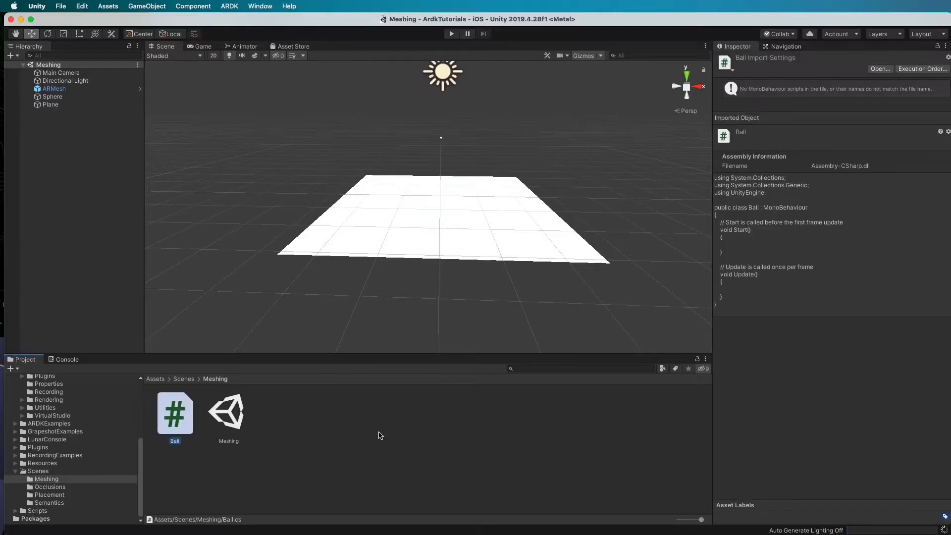
double_click(176, 413)
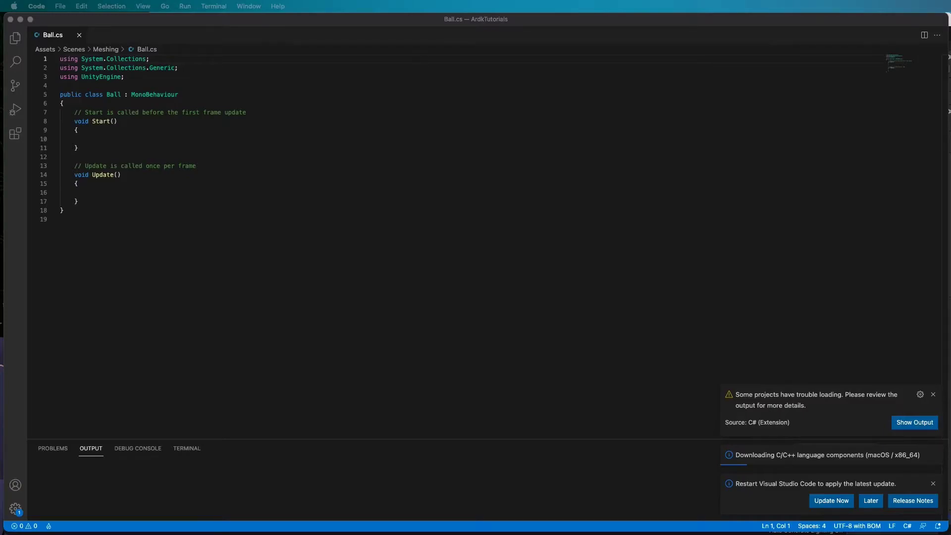
Add a public _ball field at the top of the Ball class
click(151, 140)
text(public GameObject _ball;)
key(super+z)
click(64, 112)
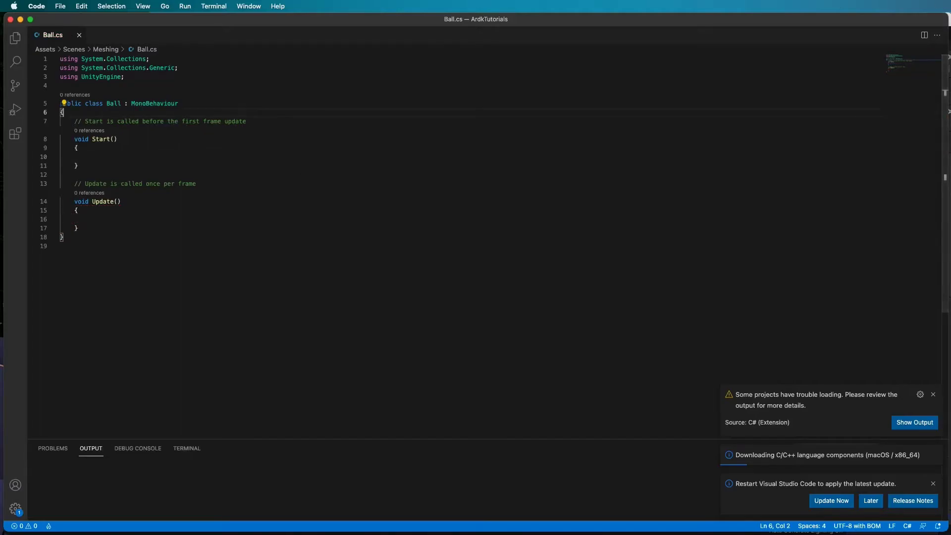
key(Return)
text(public GameObject _ball;)
key(Return)
key(super+s)
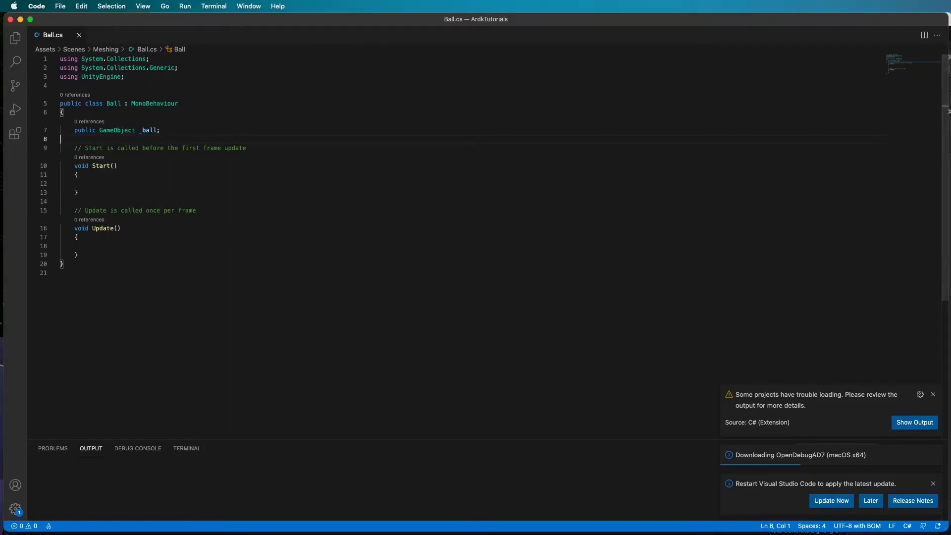
Hide _ball in Start() with SetActive(false)
key(super+Tab)
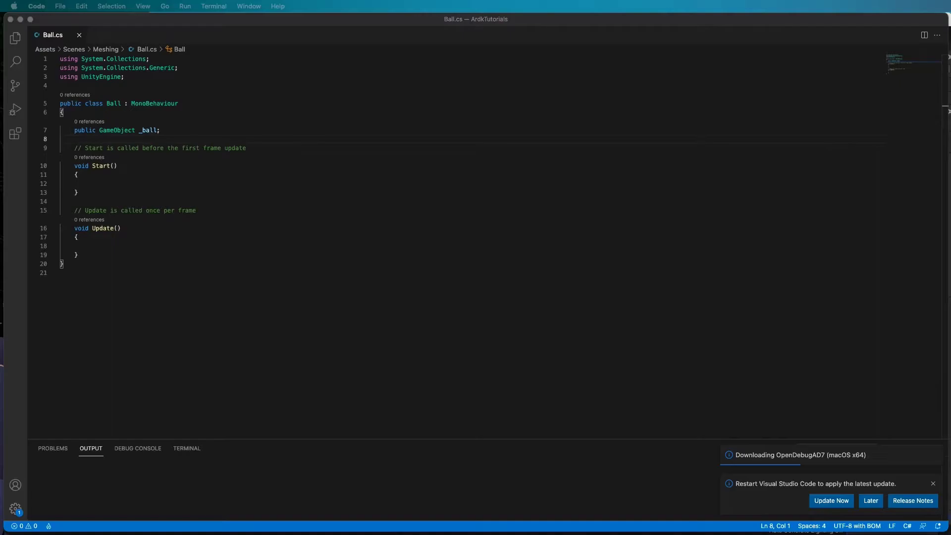
click(110, 186)
text(_ball.SetActive(false);)
click(61, 184)
key(Tab)
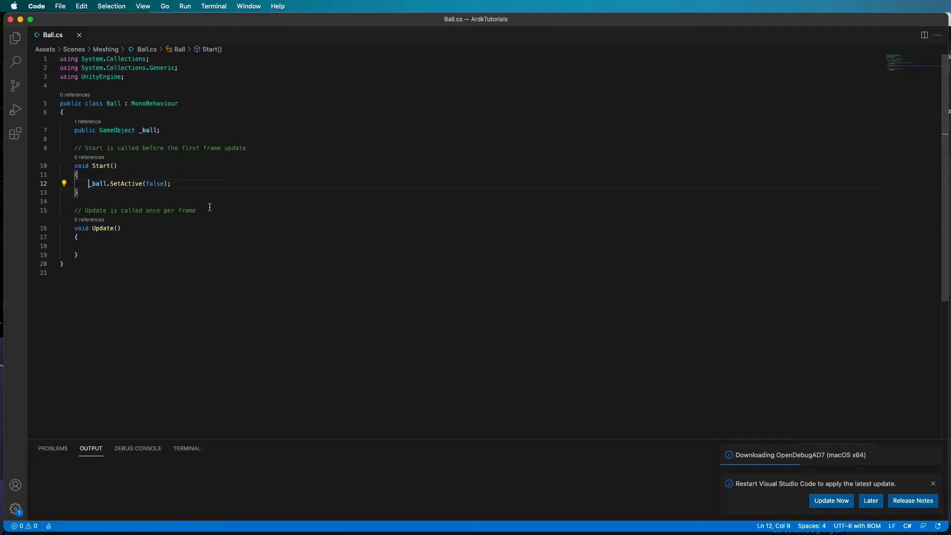
Add an early return in Update() for when nothing is touched
key(super+Tab)
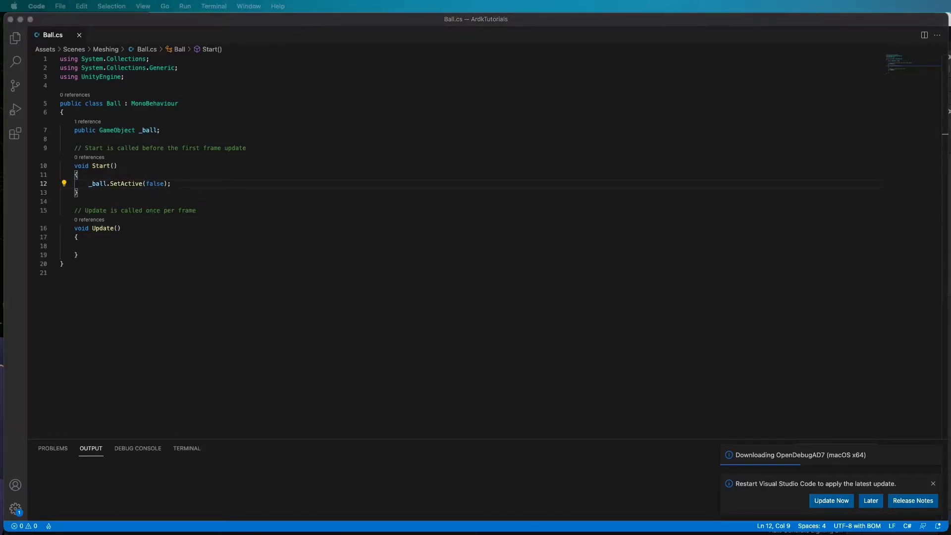
click(228, 246)
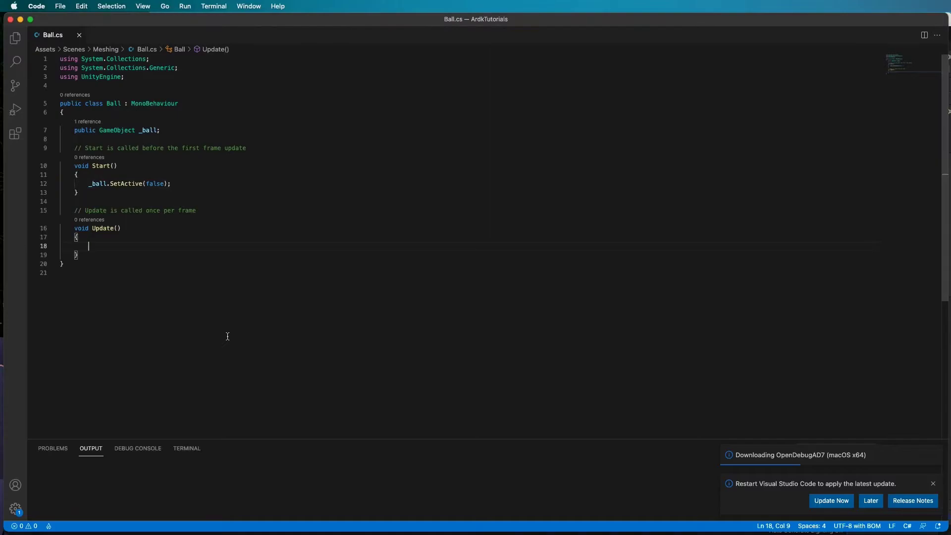
key(super+Tab)
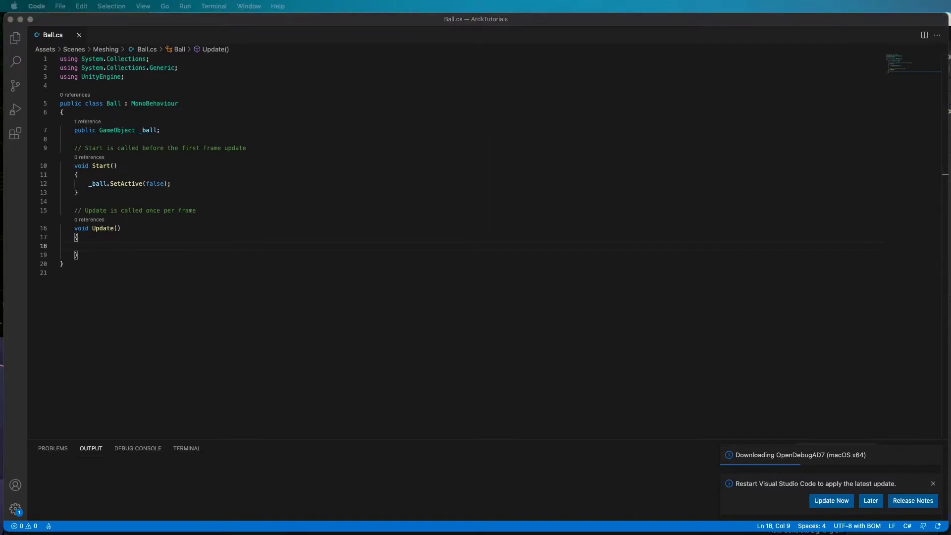
click(113, 246)
text(if (PlatformAgnosticInput.touchCount <= 0) { return; })
key(Return)
key(Return)
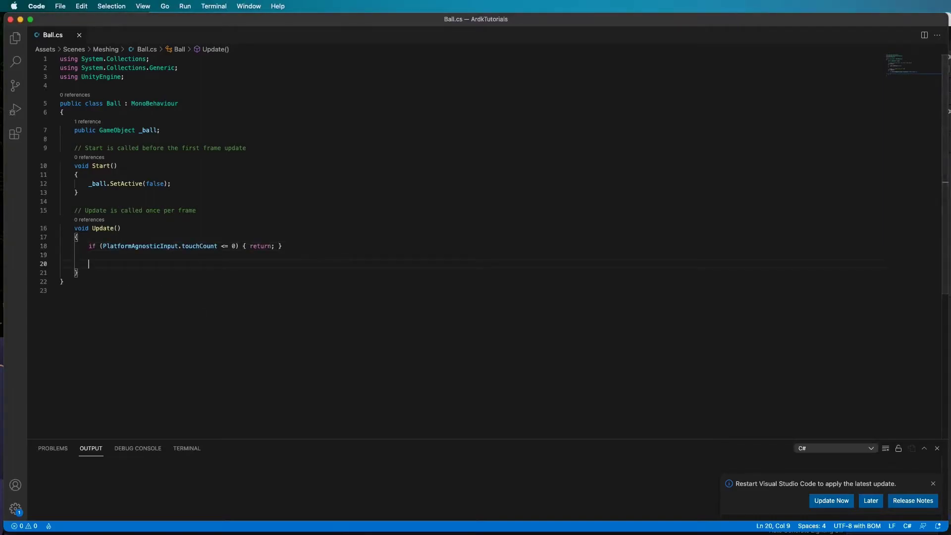
Insert the touch block that activates _ball on TouchPhase.Began, and fix its indentation
key(super+Tab)
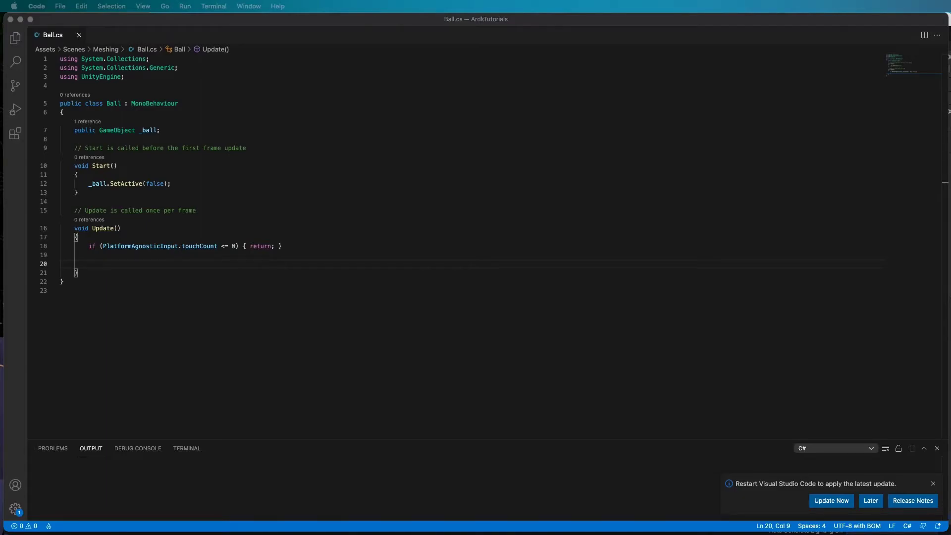
click(126, 258)
text(var touch = PlatformAgnosticInput.GetTouch(0);         if (touch.phase == TouchPhase.Began)         {             _ball.SetActive(true);             Debug.Log("Touch");         })
click(60, 255)
key(Return)
click(83, 264)
key(Tab)
key(Tab)
Review the Debug.Log("Touch") line, then check Unity, which flags PlatformAgnosticInput as unknown
key(Down)
key(Down)
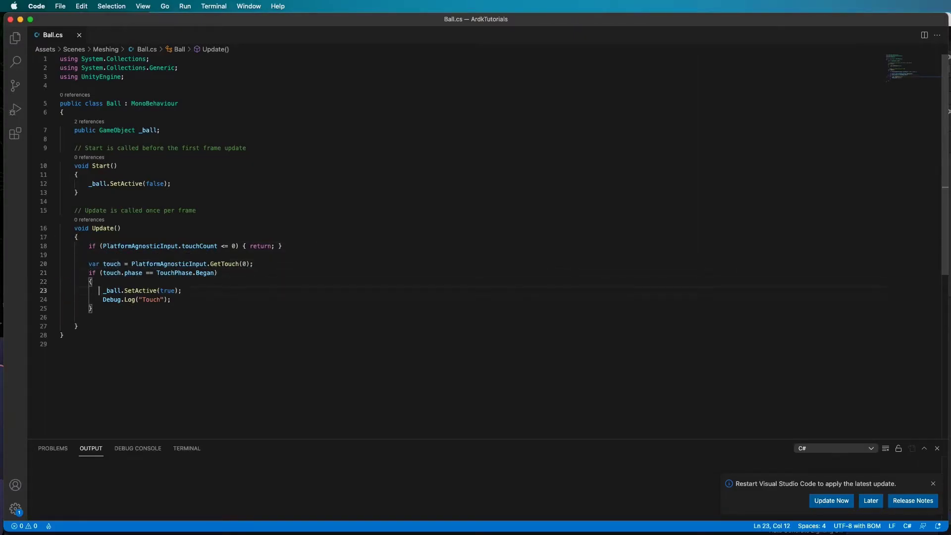
key(Down)
key(Down)
key(shift+Right)
key(shift+Right)
key(shift+Right)
key(shift+Right)
key(shift+Right)
key(shift+Right)
key(shift+Right)
key(shift+Right)
key(shift+Right)
key(shift+Right)
key(Left)
click(278, 210)
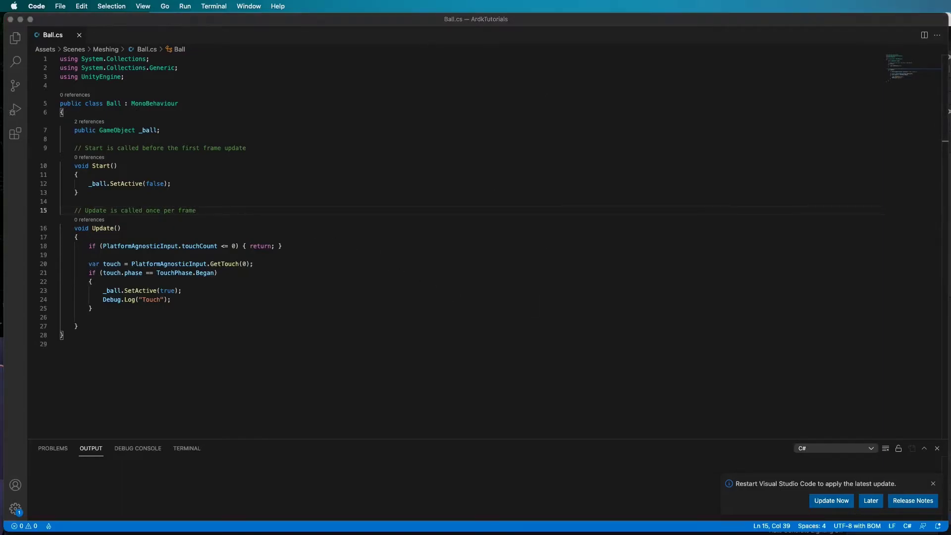
key(super+Tab)
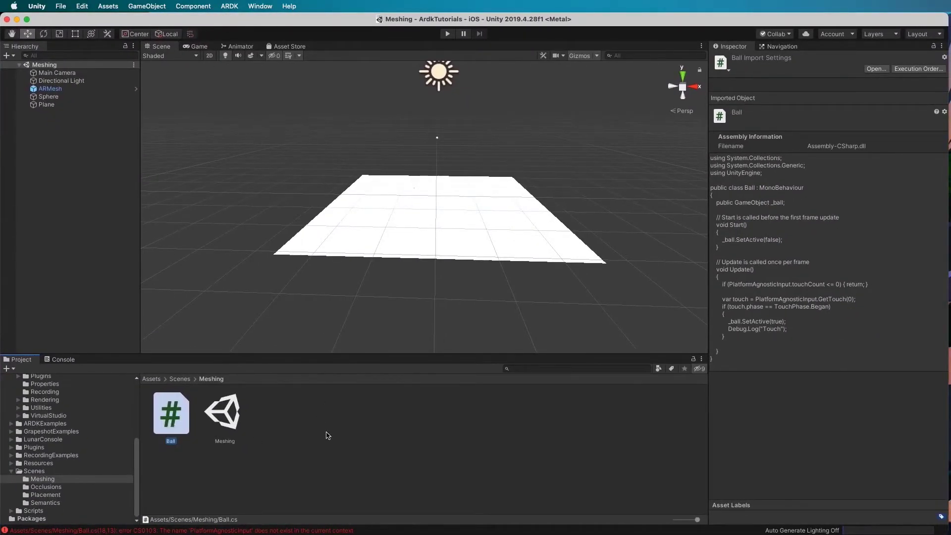
Reopen Ball.cs and add 'using Niantic.ARDK.AR;' below the existing using lines
double_click(171, 411)
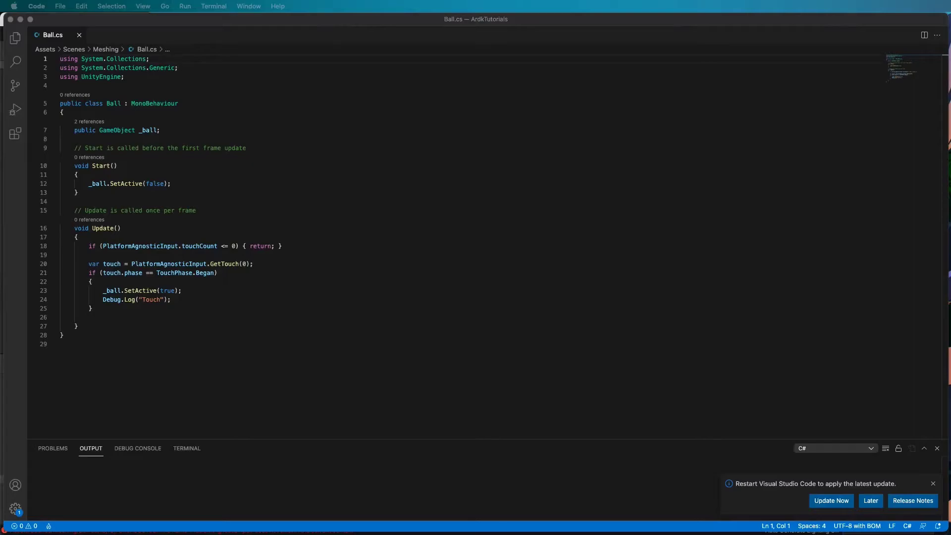
click(202, 78)
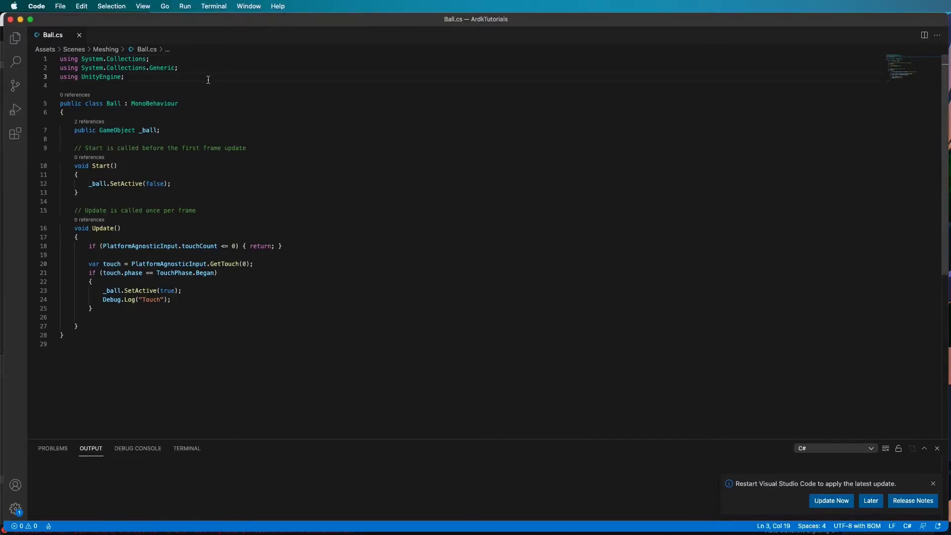
key(Return)
key(Return)
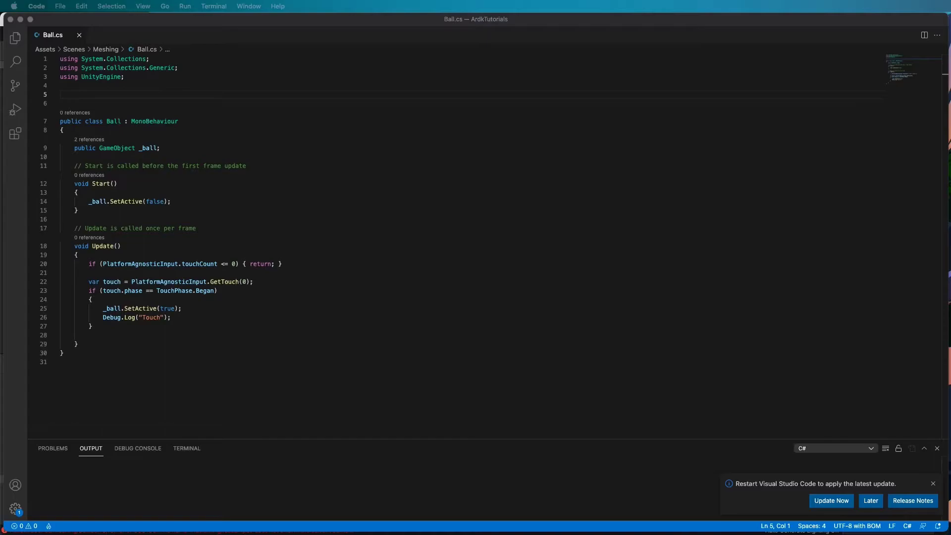
click(140, 101)
text(using Niantic.ARDK.AR;)
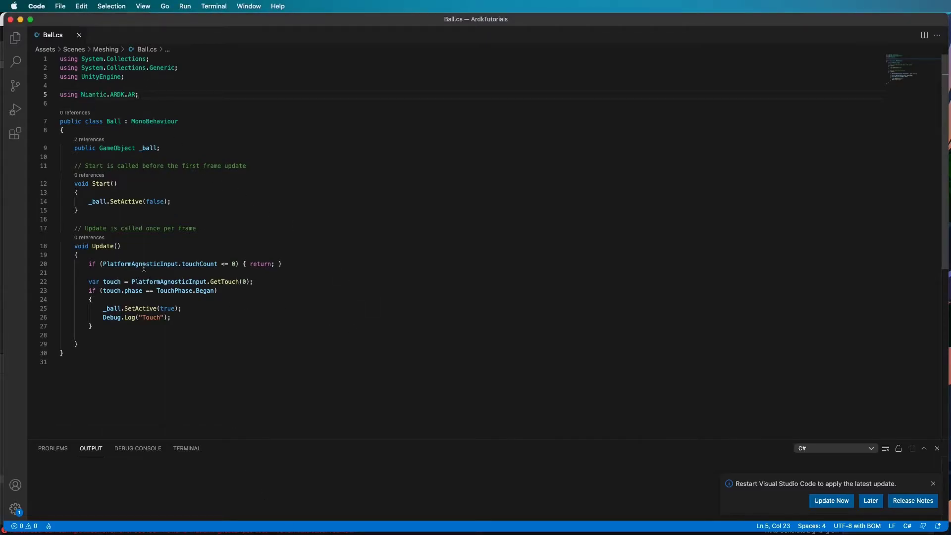
Add 'using Niantic.ARDK.Utilities;' for PlatformAgnosticInput and let Unity recompile
double_click(144, 264)
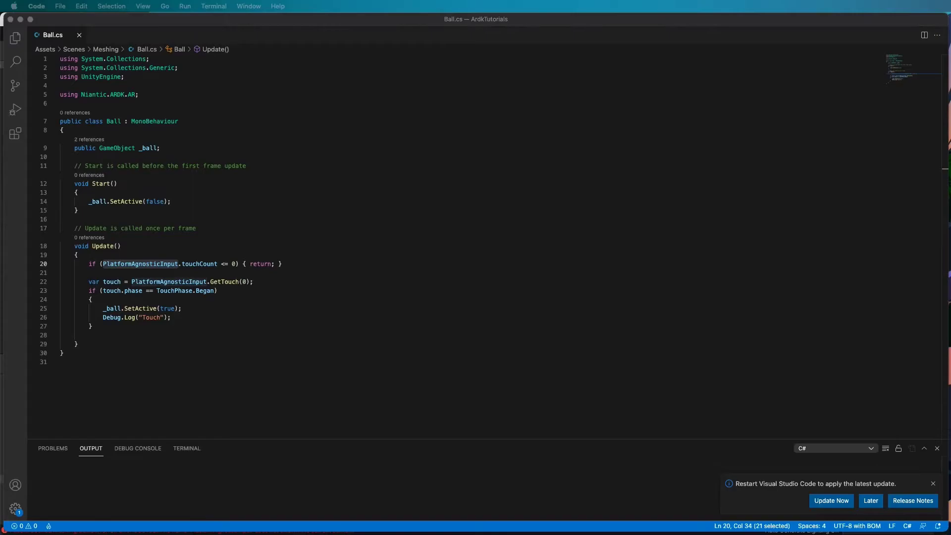
click(198, 104)
text(using Niantic.ARDK.Utilities;)
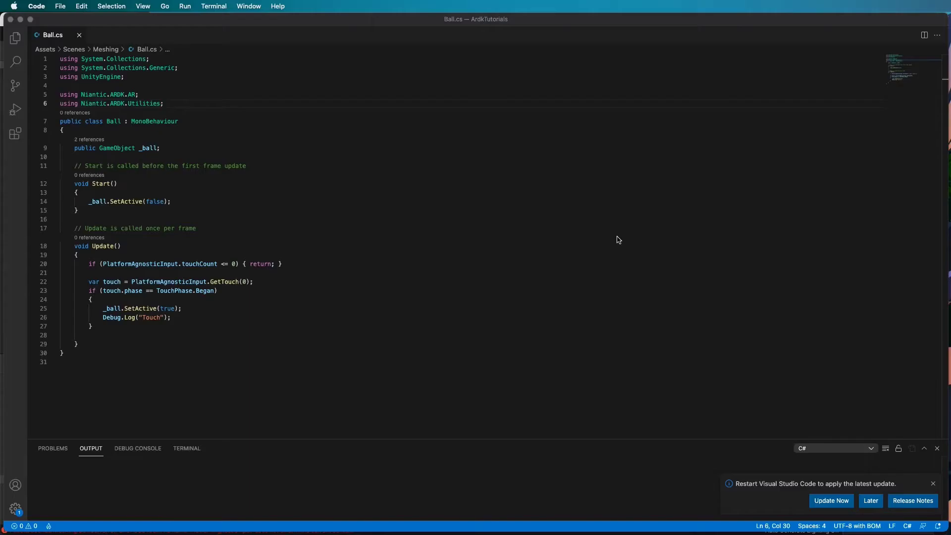
key(super+Tab)
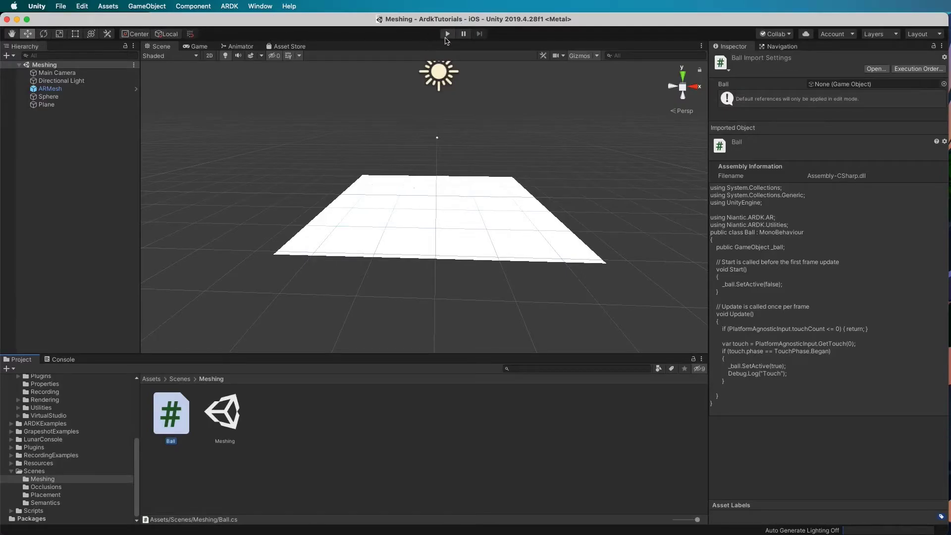
Run the Meshing scene briefly, check the Console log, then stop play mode
click(447, 34)
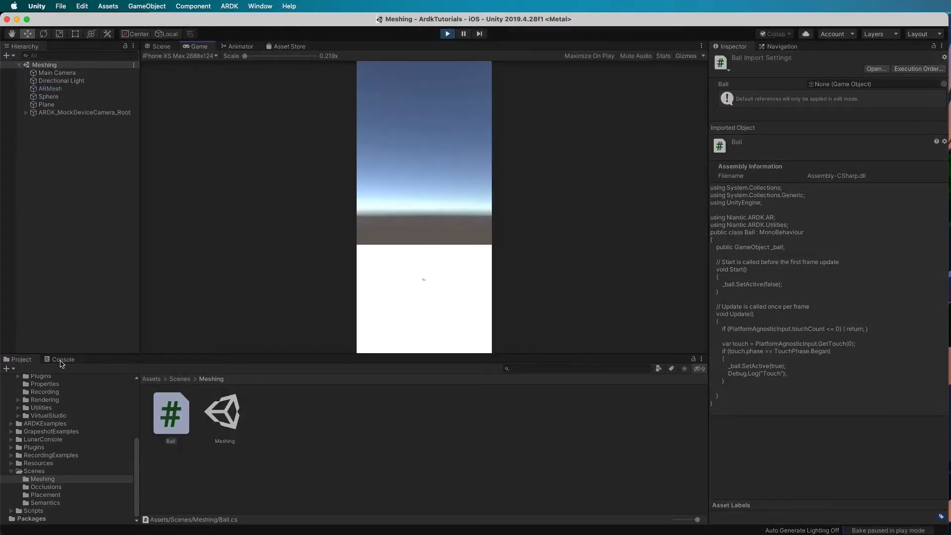
click(62, 359)
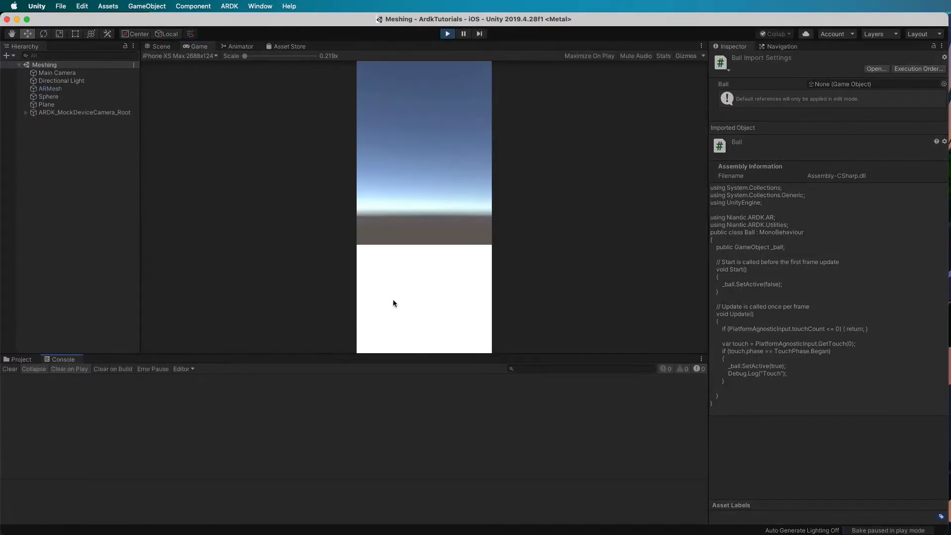
click(447, 36)
Select Main Camera in the Hierarchy and bring back the Project assets
click(50, 88)
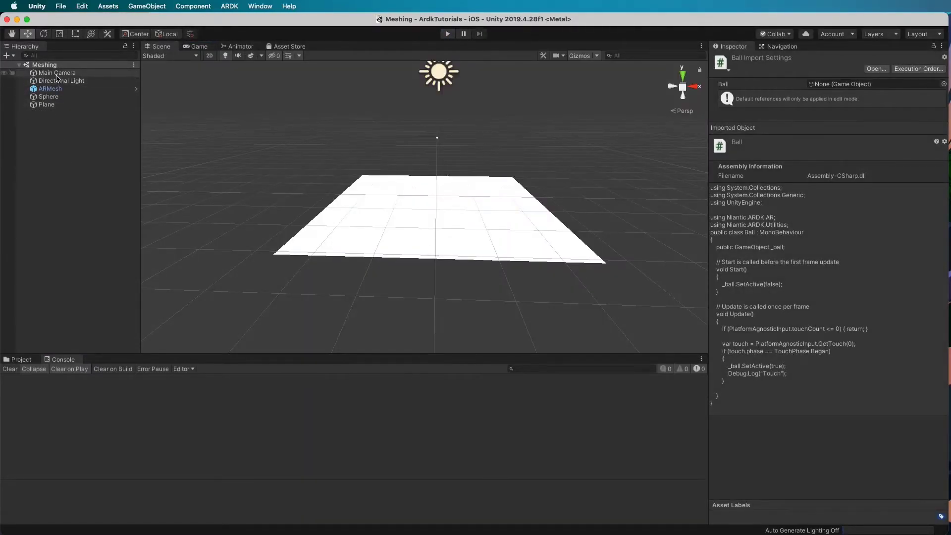
click(56, 74)
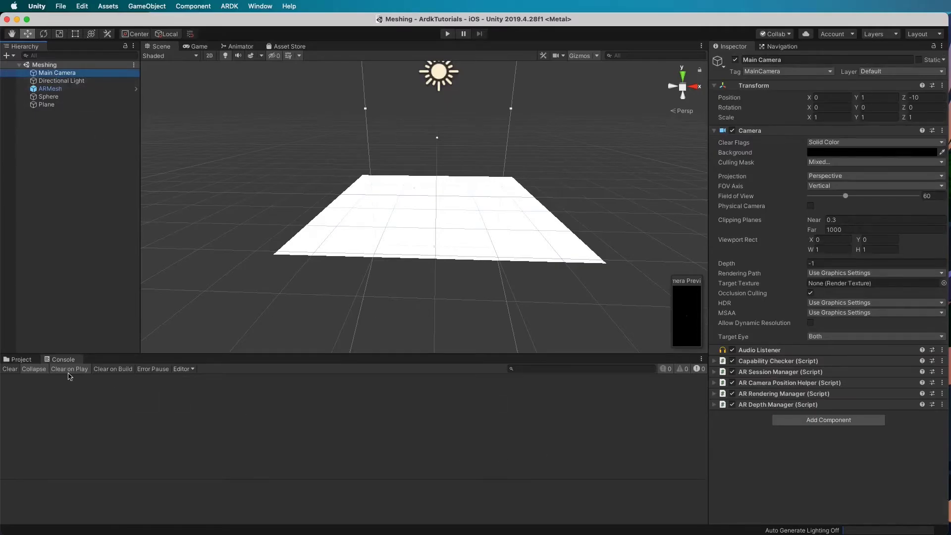
click(27, 360)
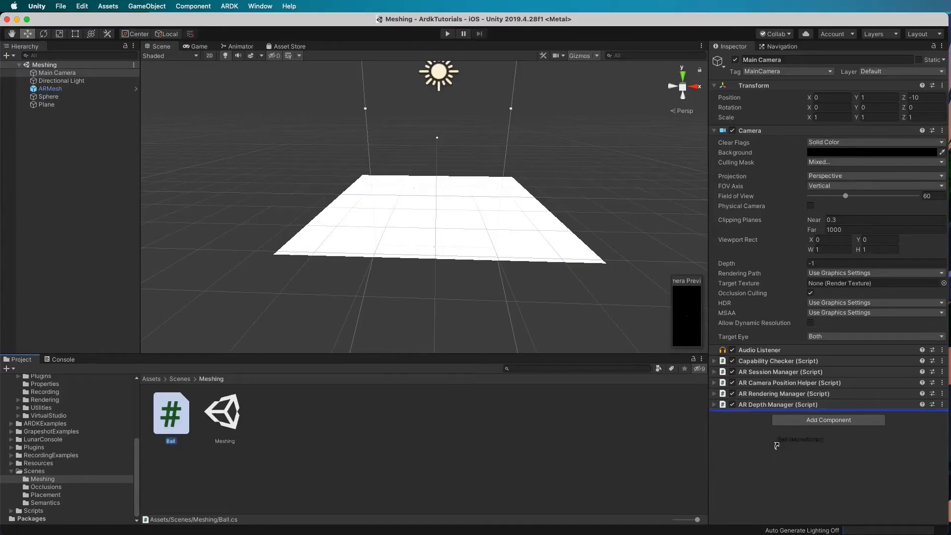
Add Ball.cs to Main Camera with Sphere as its Ball, then run a quick play test
drag(169, 418, 769, 434)
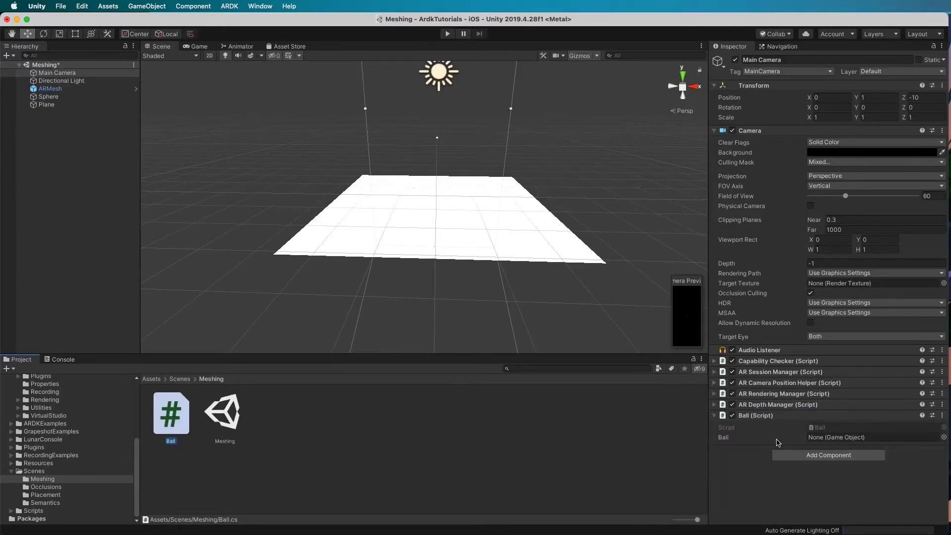
click(943, 438)
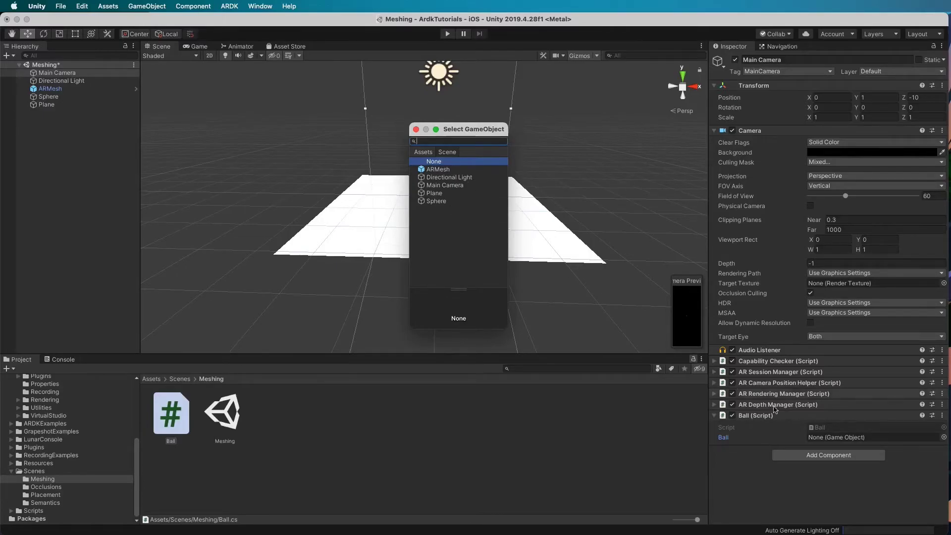
double_click(444, 202)
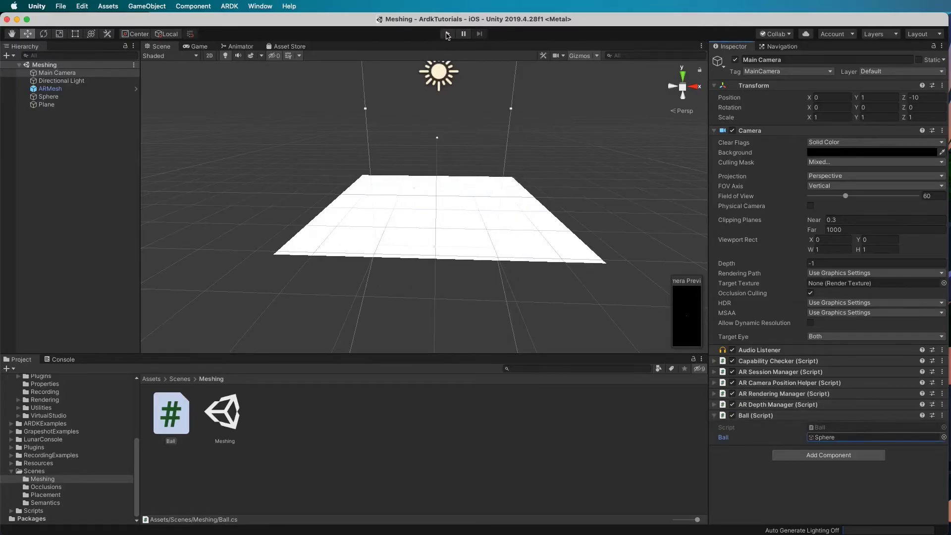
click(448, 35)
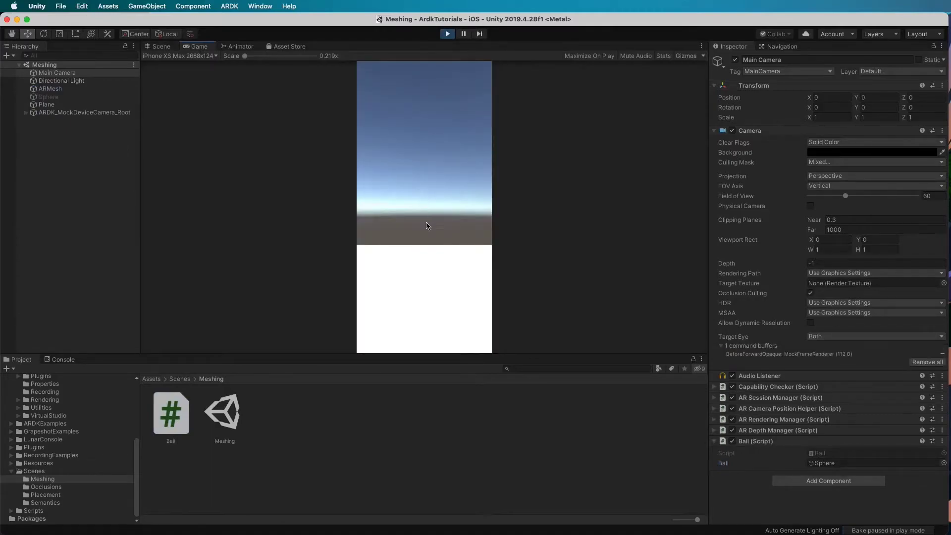
click(448, 35)
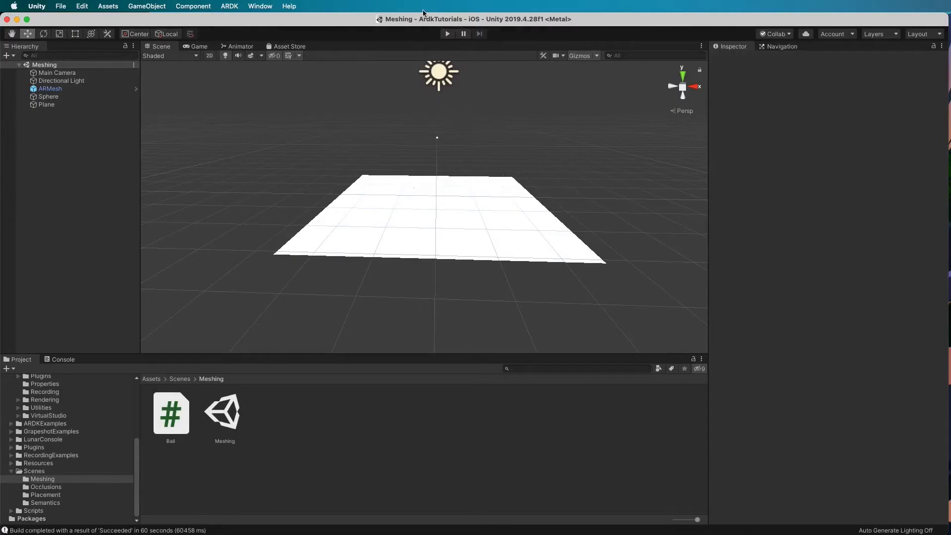
Check the Plane's Z position of 5 and set the Sphere's Position Z to 5
click(453, 215)
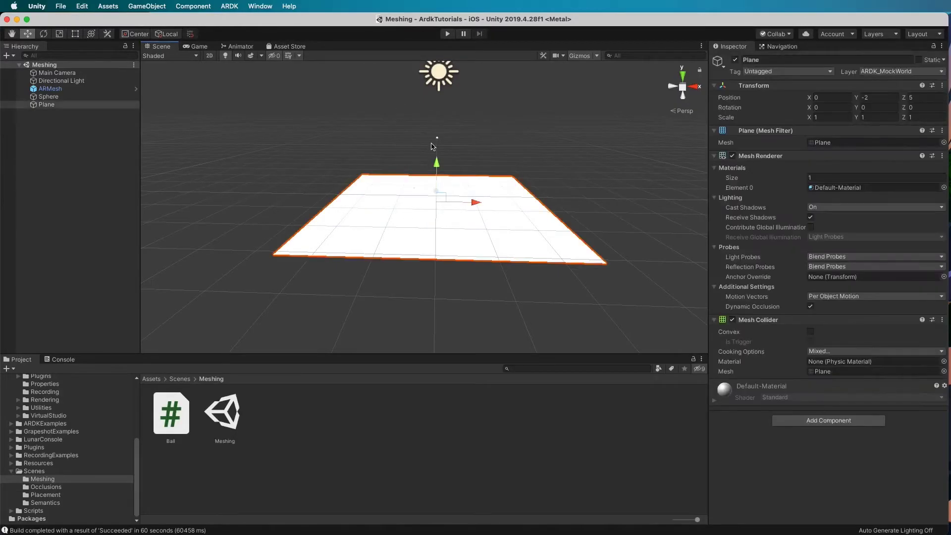
click(916, 97)
key(Return)
click(49, 97)
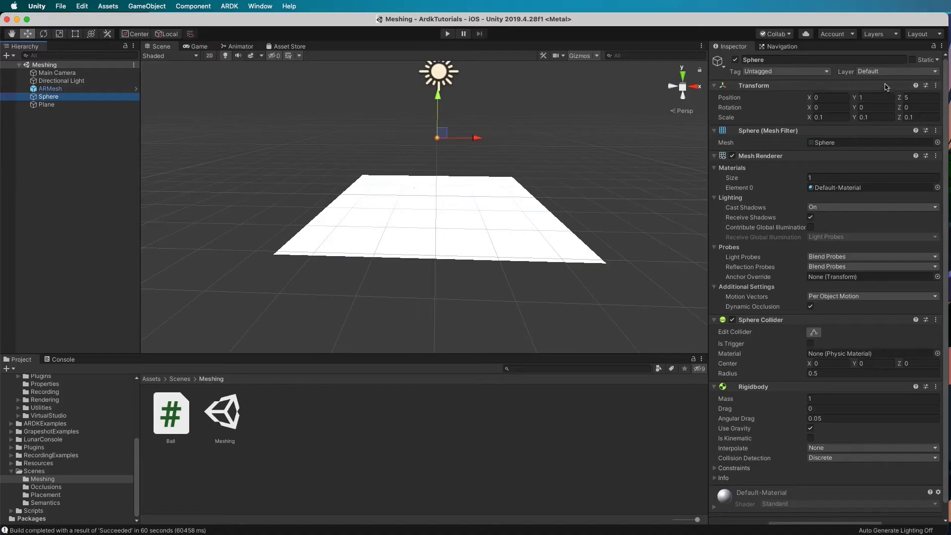
click(918, 97)
key(Return)
Open Ball.cs and declare 'public Camera _camera;' beneath the _ball field
click(181, 409)
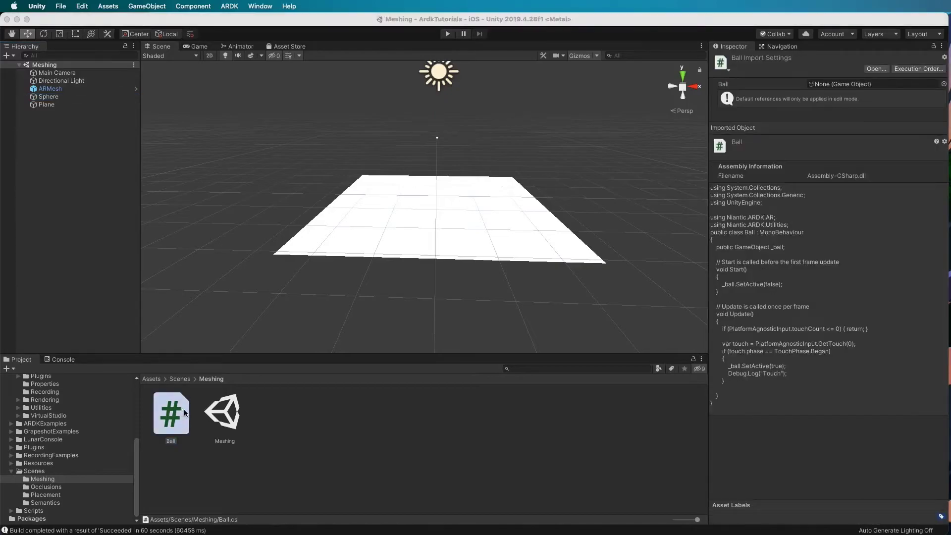
double_click(182, 408)
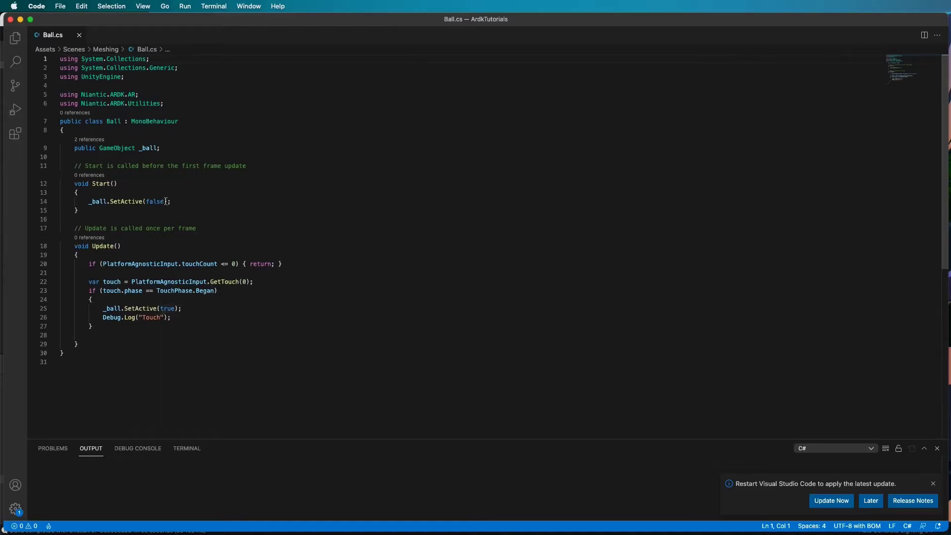
click(169, 150)
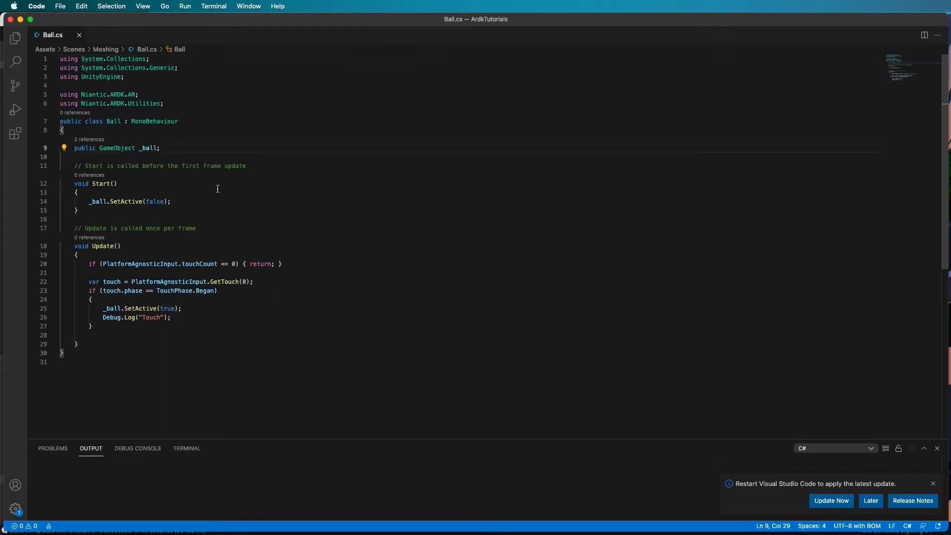
key(Return)
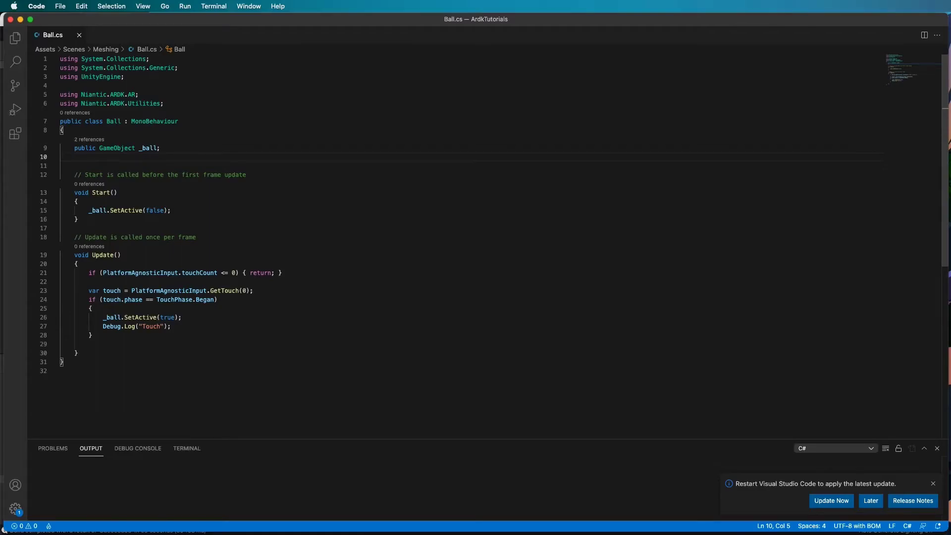
text(public C)
text(am)
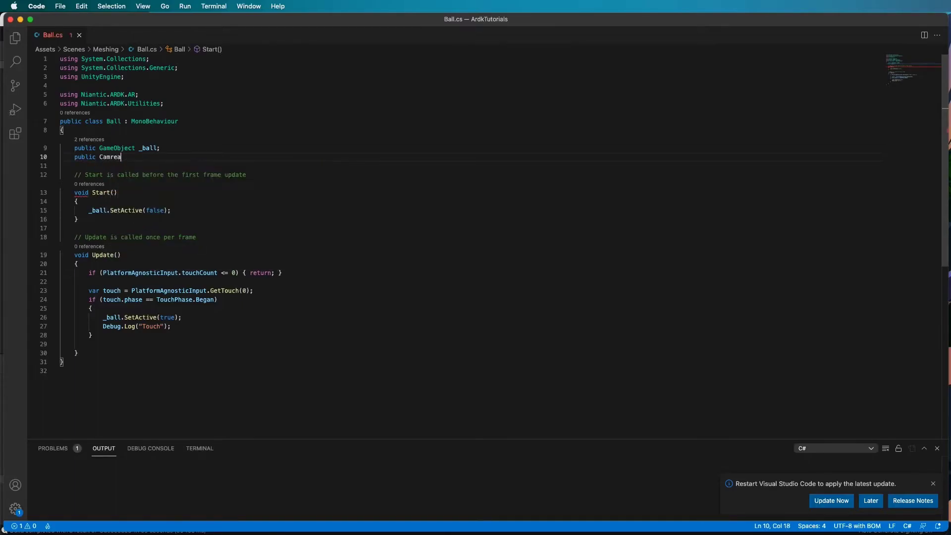
text(era)
text(_camera;)
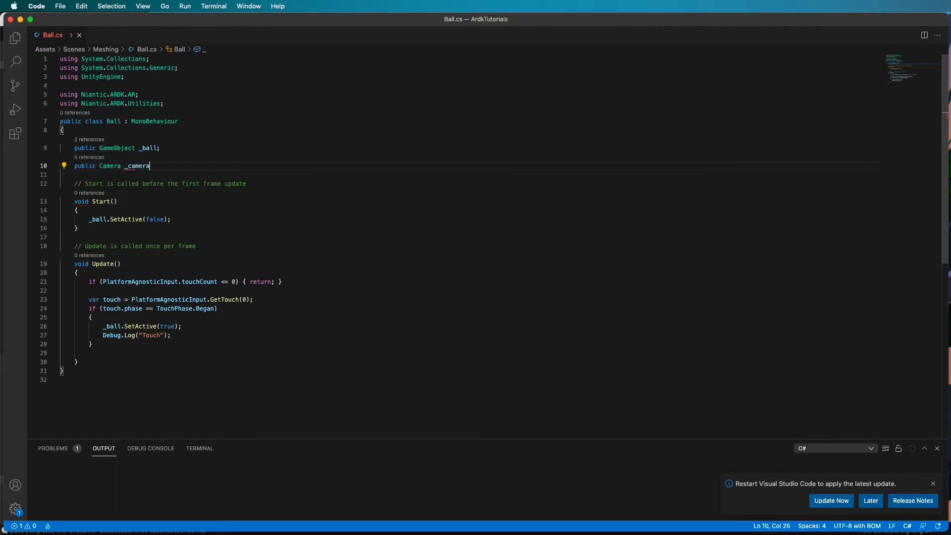
double_click(140, 165)
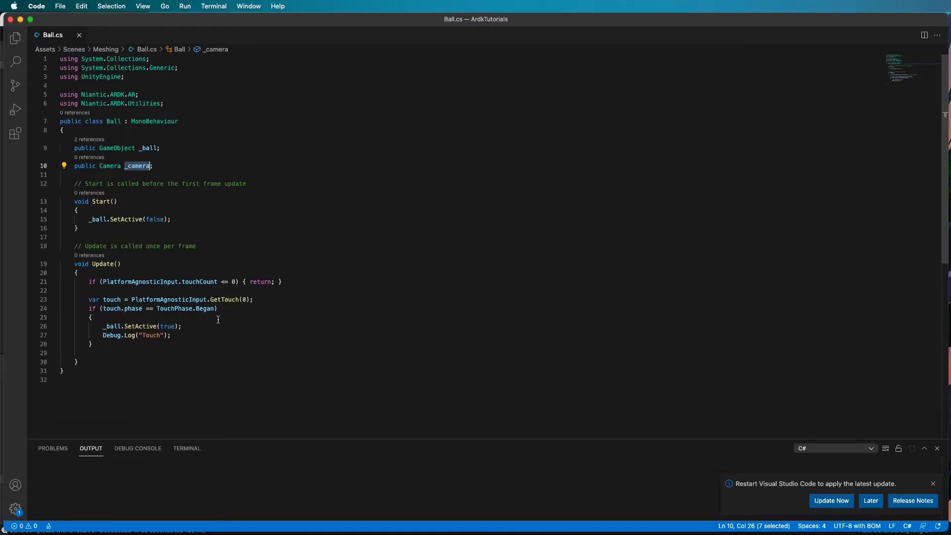
Insert '_ball.tranform.position = _camera.tranform.position;' above SetActive(true) in Update and save
click(193, 328)
key(Home)
key(Return)
key(Up)
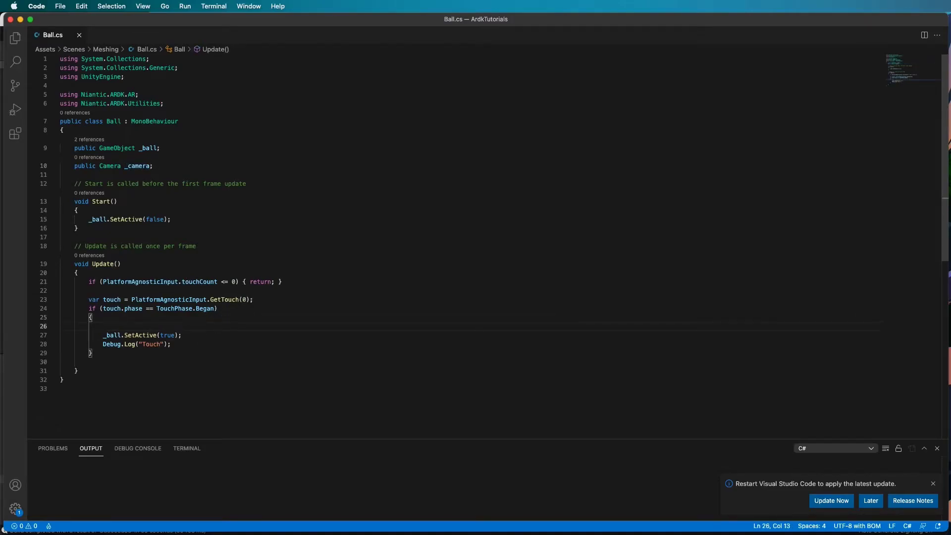
text(_ball.)
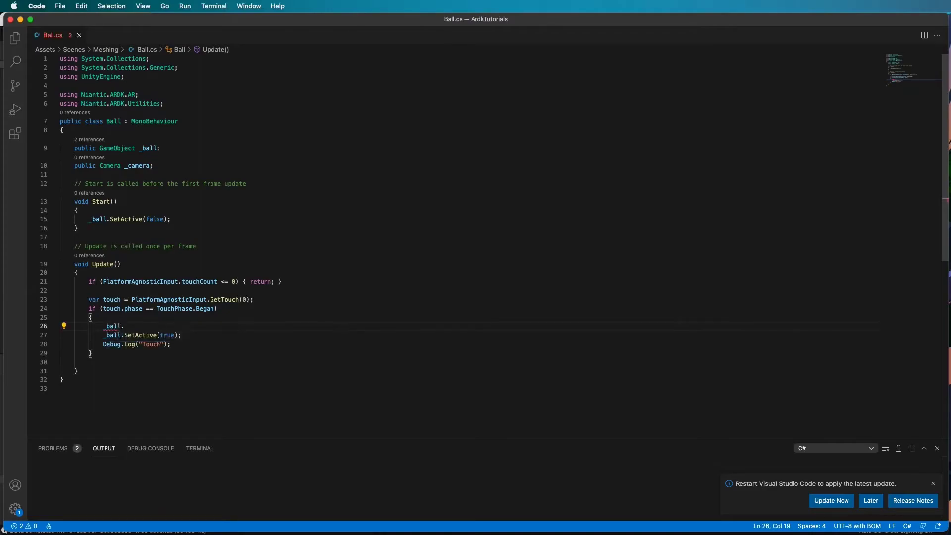
text(tran)
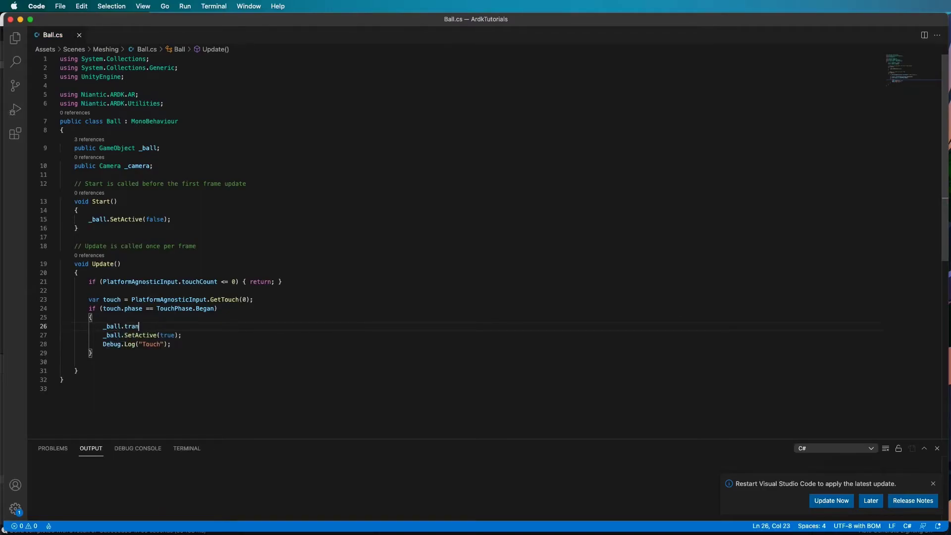
text(sfomr.position)
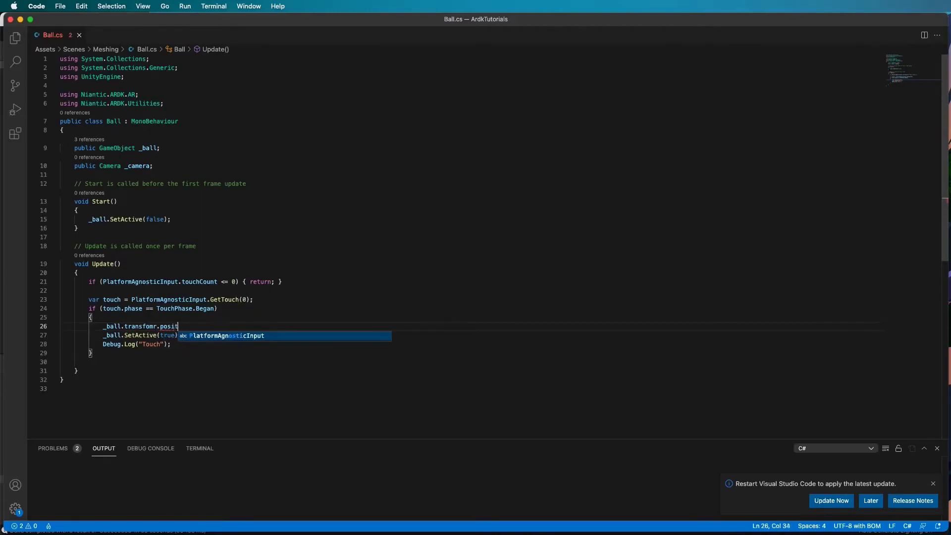
text( = _camera)
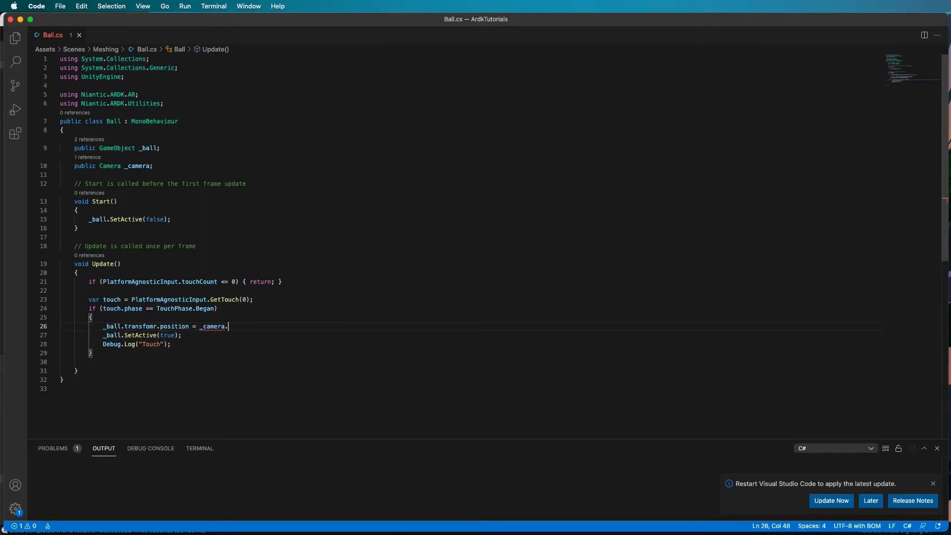
text(.tranform.posint)
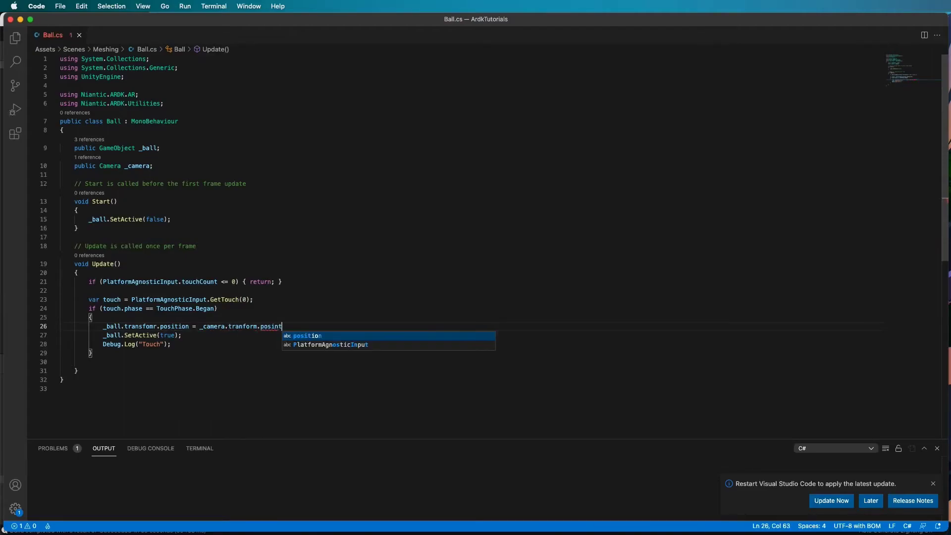
key(BackSpace)
key(BackSpace)
text(tion;)
key(Down)
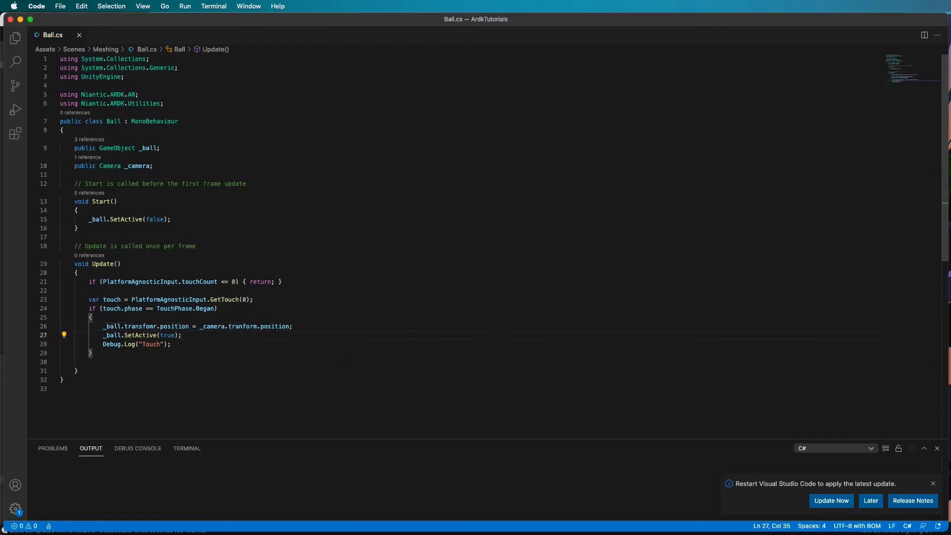
double_click(241, 325)
key(super+c)
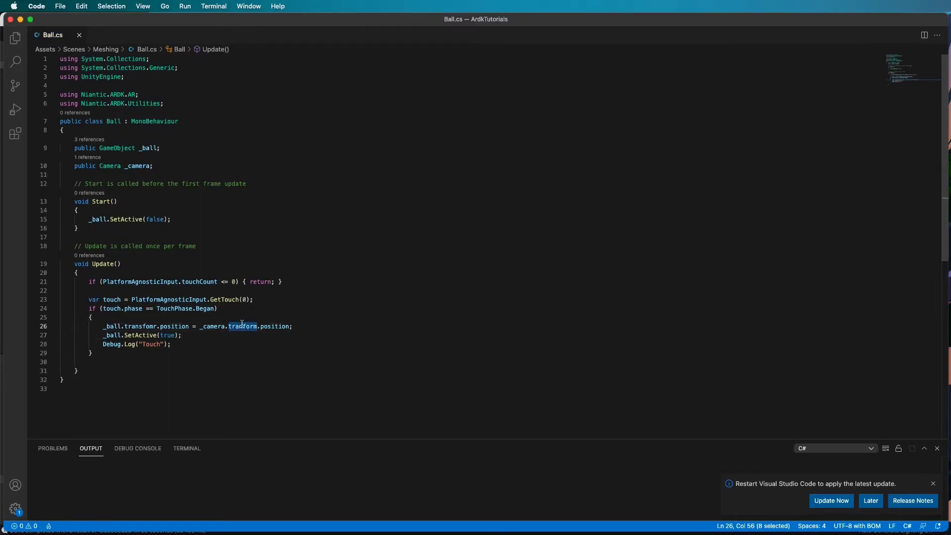
double_click(139, 326)
key(super+v)
click(142, 317)
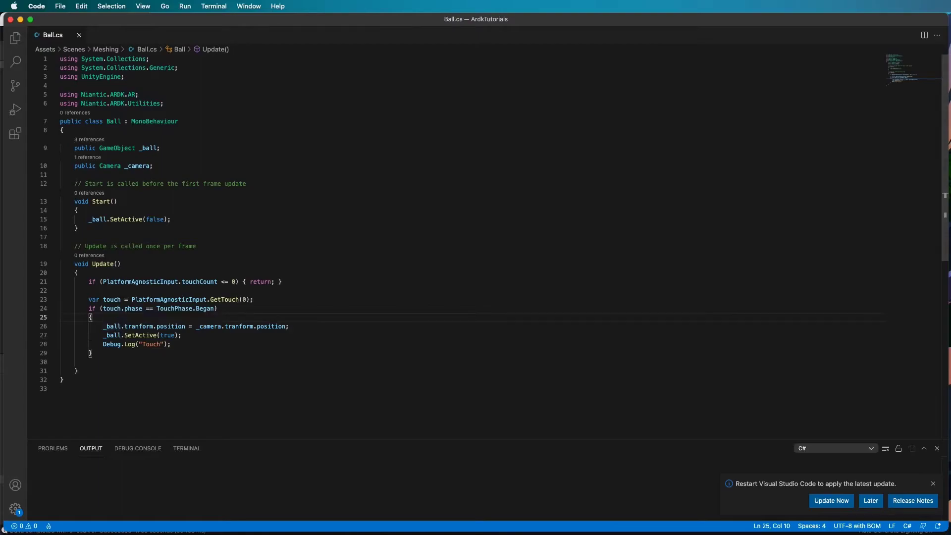
Move the code window aside and bring the Unity editor to the front
key(super+Tab)
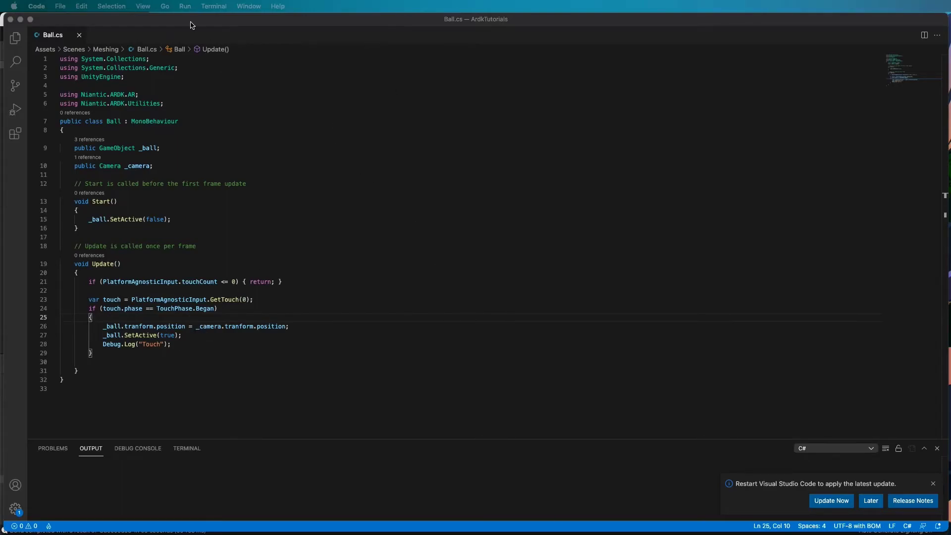
drag(194, 25, 240, 39)
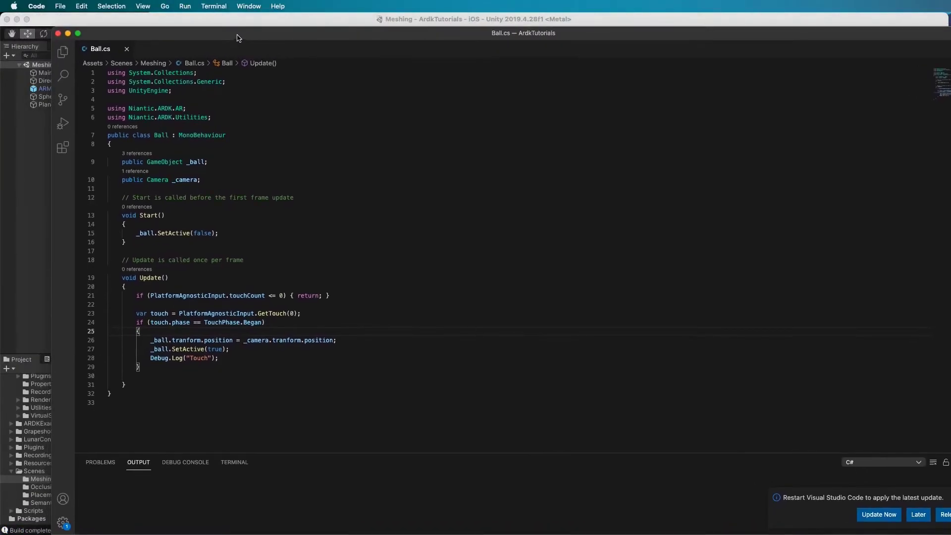
click(236, 22)
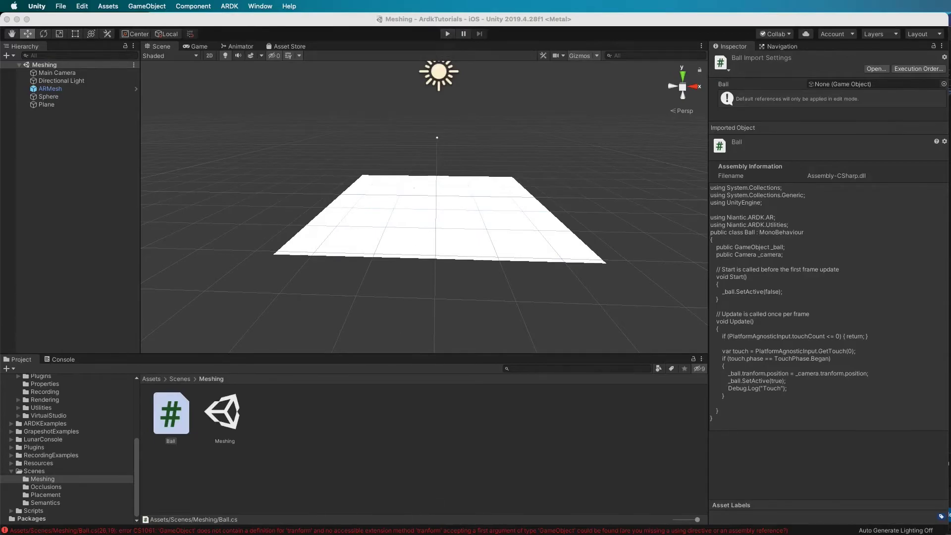
From the console error, correct both 'tranform' words on line 26 to 'transform'
double_click(320, 531)
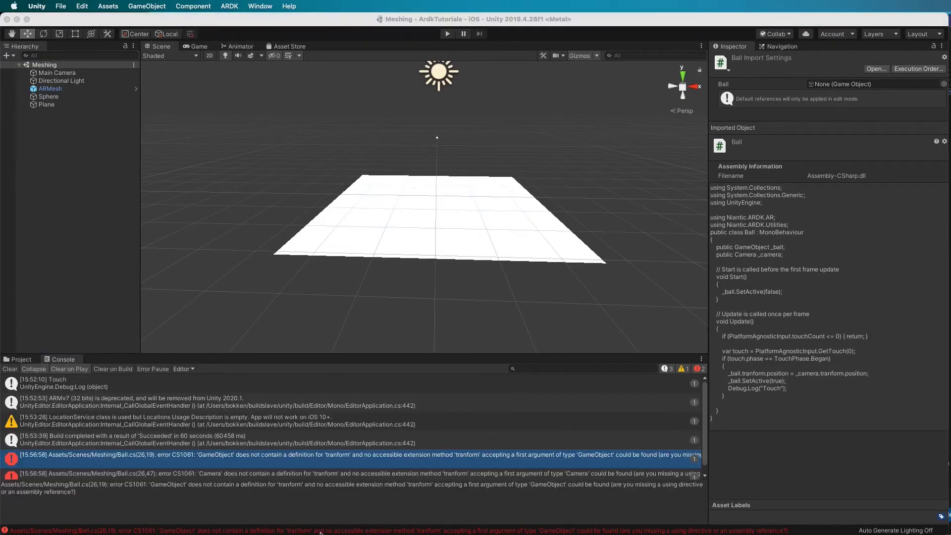
scroll(325, 294, up, 3)
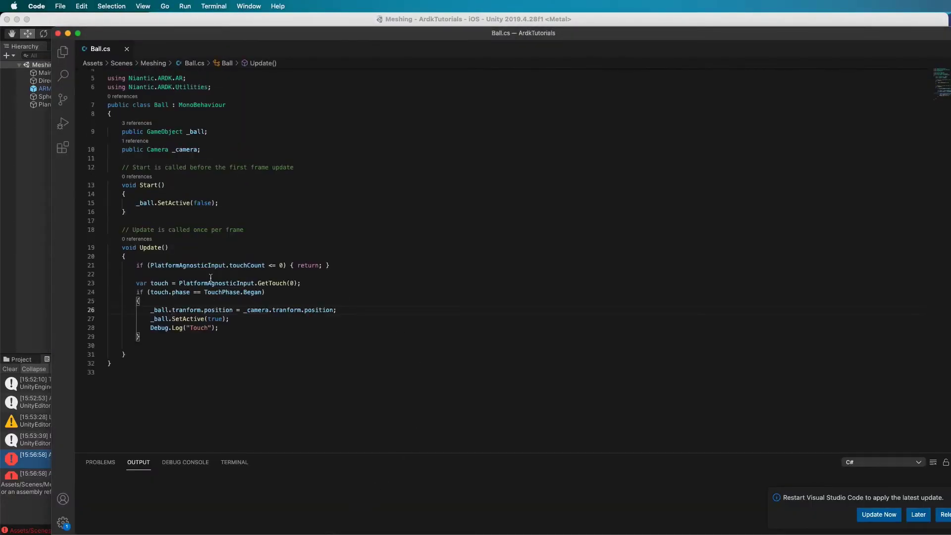
click(186, 309)
text(s)
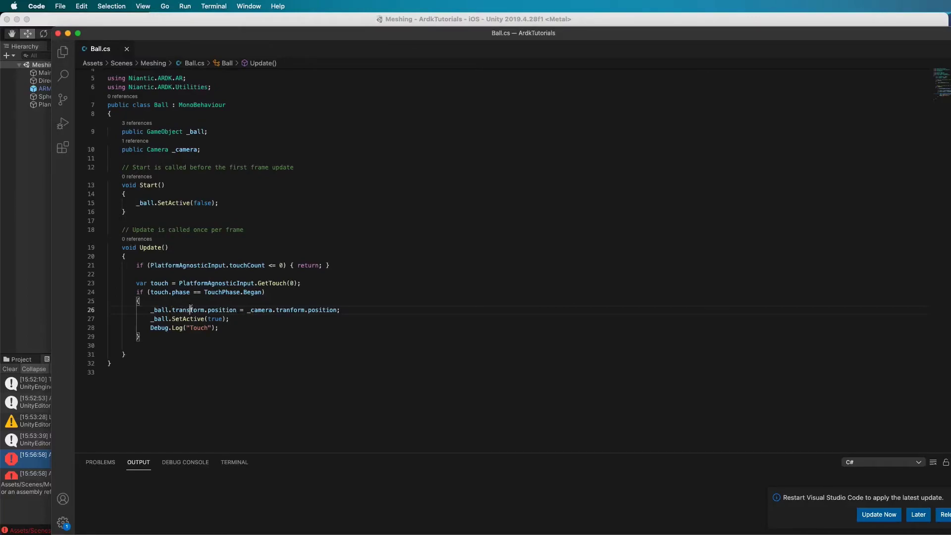
double_click(190, 310)
double_click(290, 309)
text(transform)
click(111, 25)
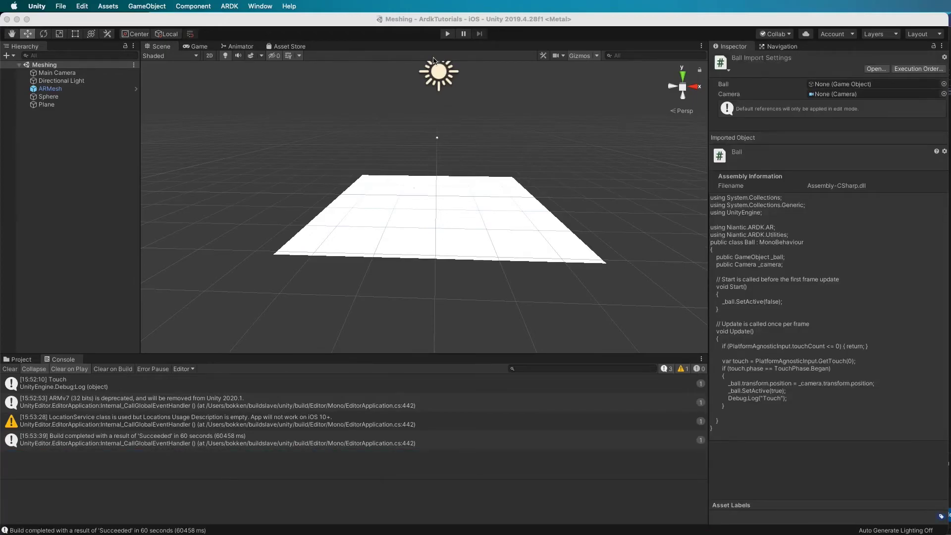
Run the scene and tilt the mock camera, hitting the unassigned _camera error, then stop
click(446, 34)
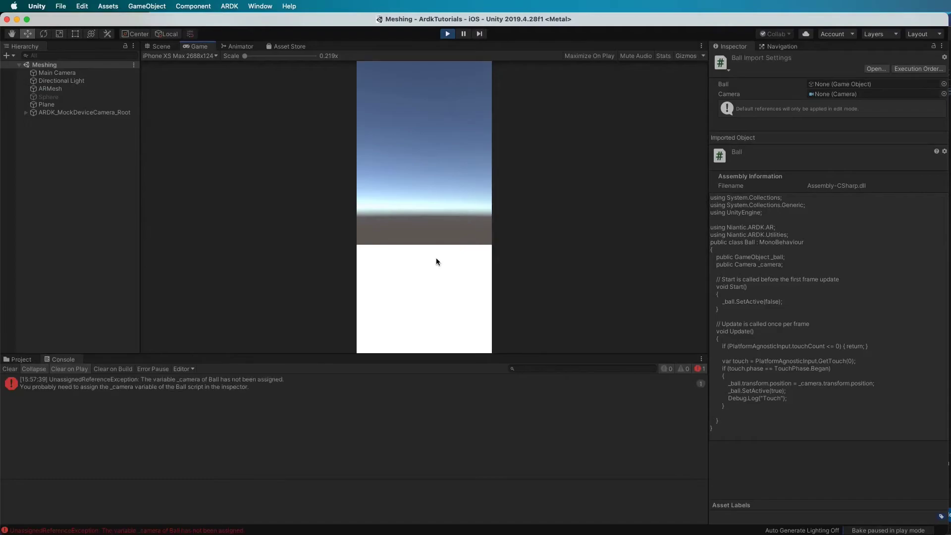
right_drag(429, 264, 405, 267)
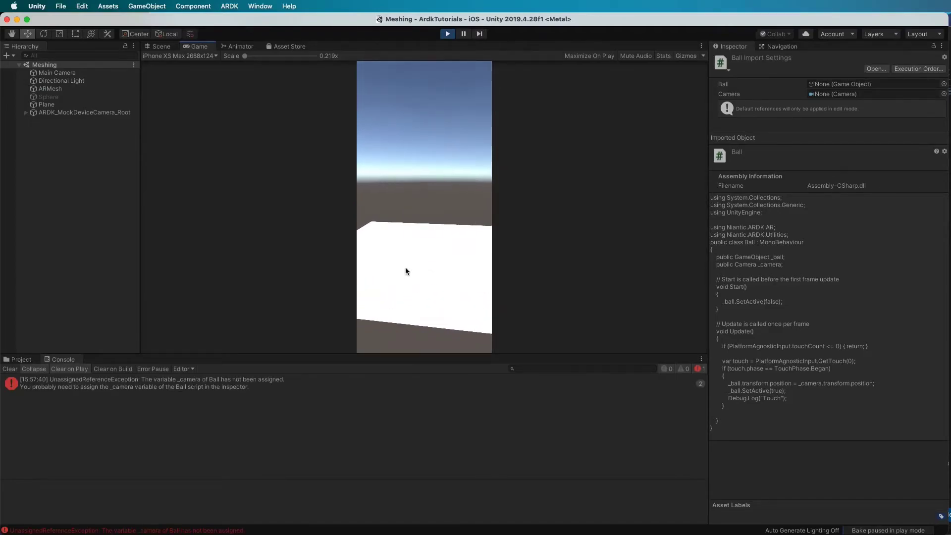
click(447, 34)
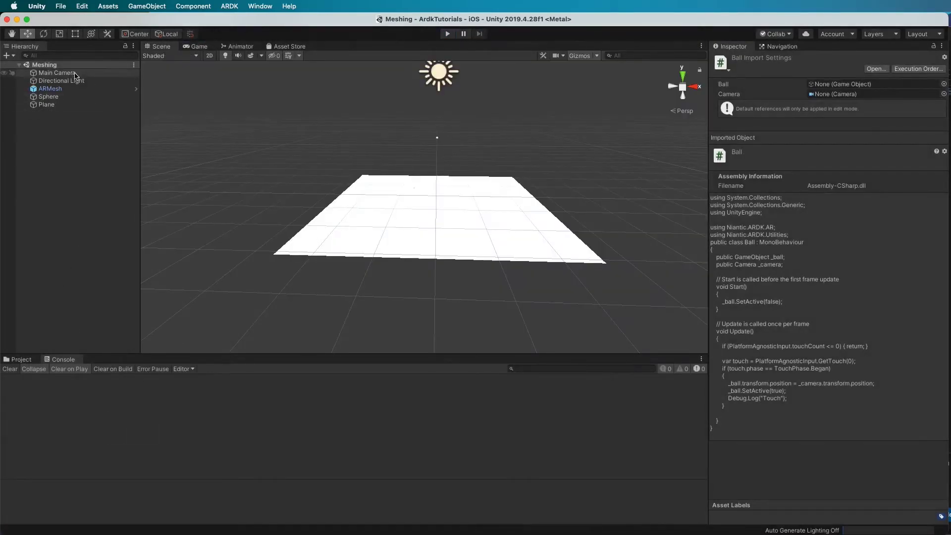
Assign Main Camera to the Ball script's Camera field on Main Camera
click(56, 73)
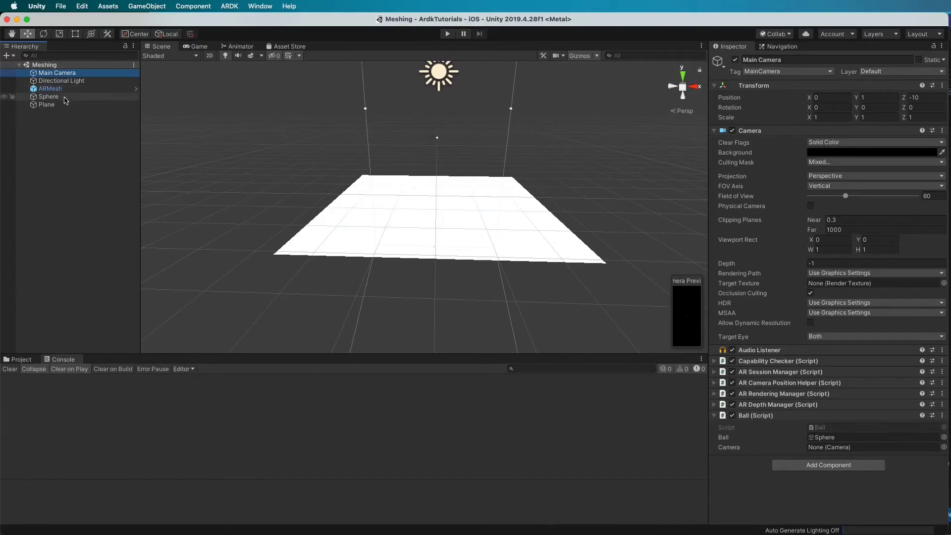
click(943, 447)
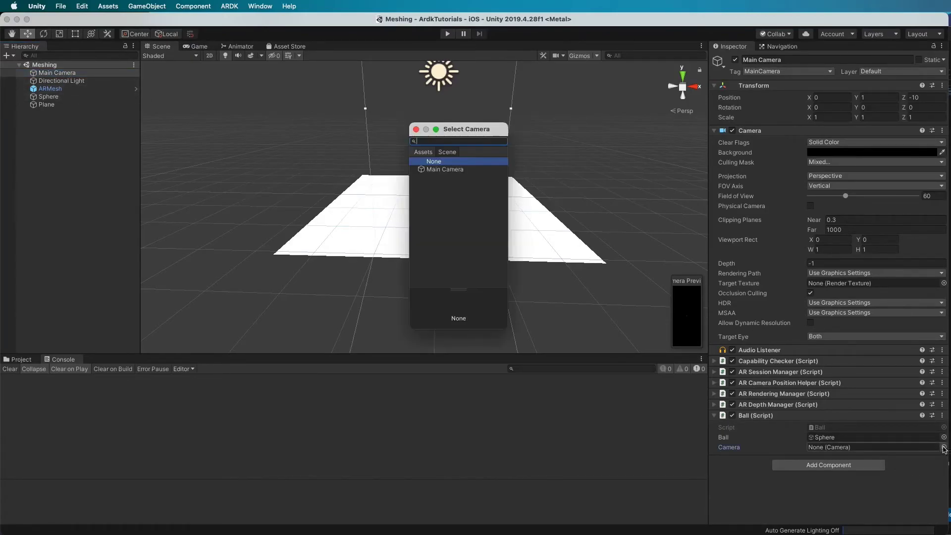
double_click(444, 169)
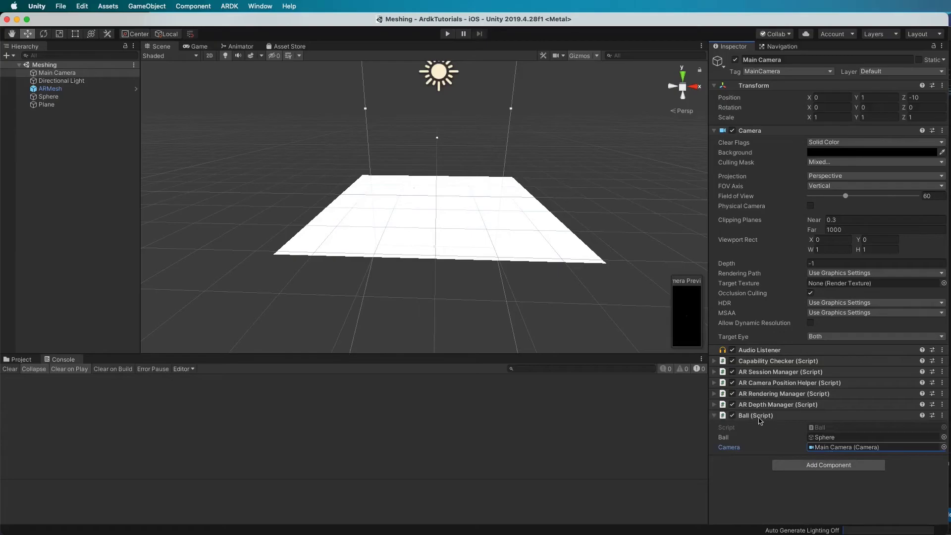
Play-test by tapping the Game view to spawn the sphere while moving the mock camera
click(447, 34)
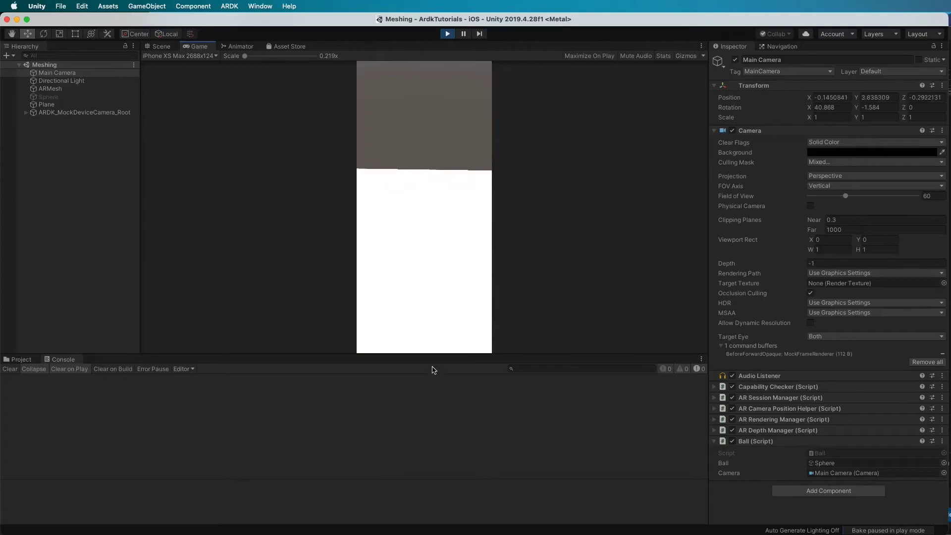
click(445, 321)
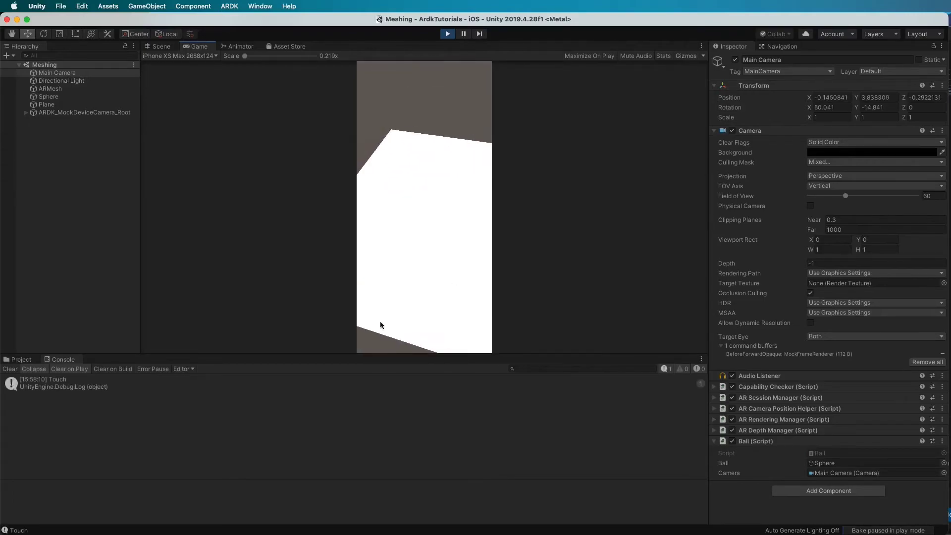
click(444, 305)
click(454, 237)
right_drag(456, 231, 378, 215)
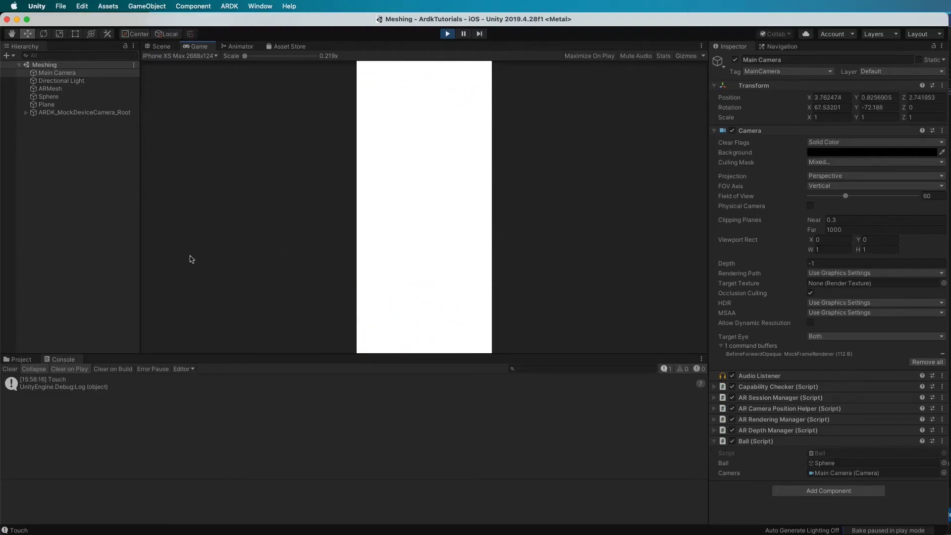
key(w)
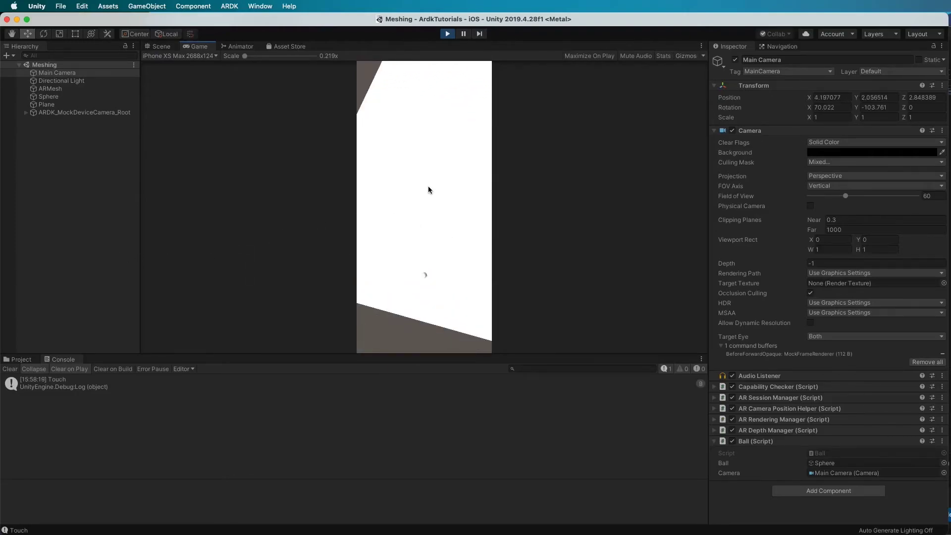
click(428, 186)
click(447, 34)
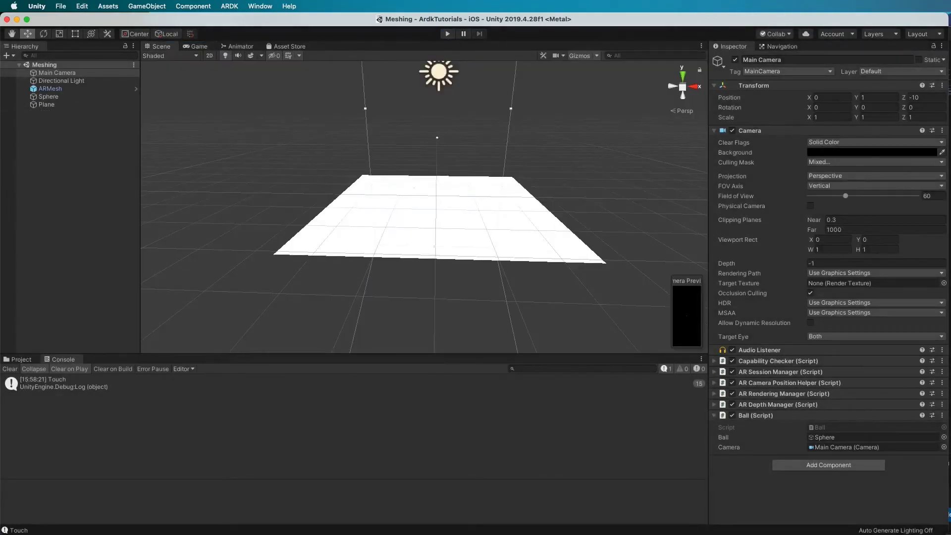
key(super+Tab)
Delete the line that snaps the ball to the camera's position
double_click(886, 17)
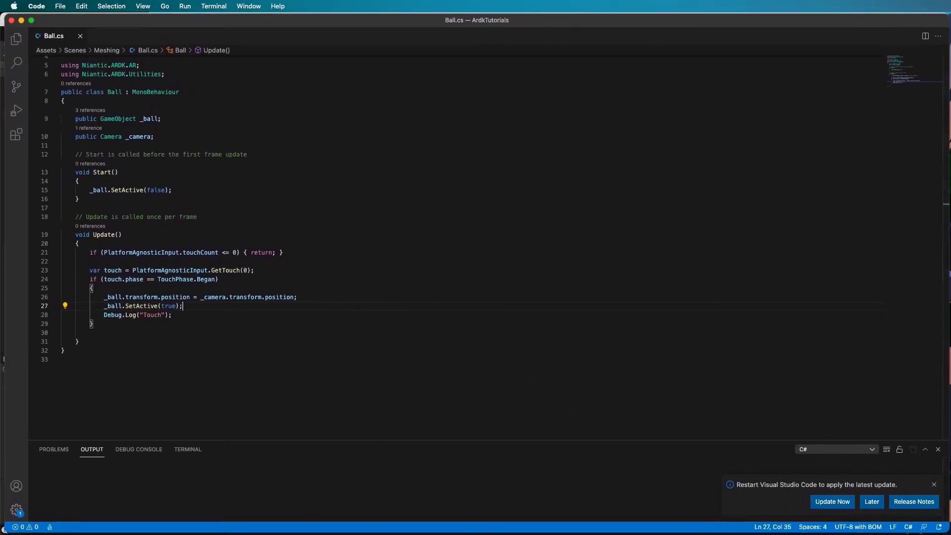
key(super+Tab)
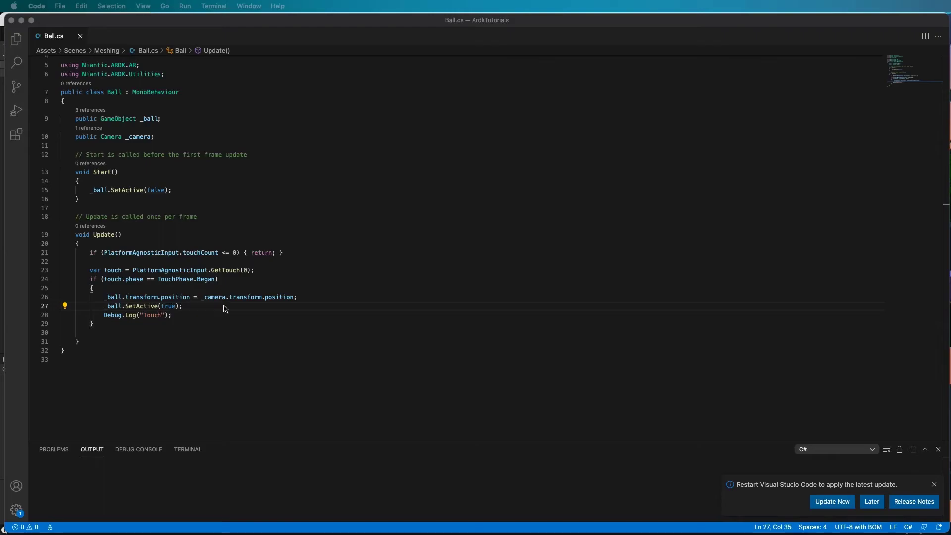
click(312, 298)
drag(297, 297, 91, 297)
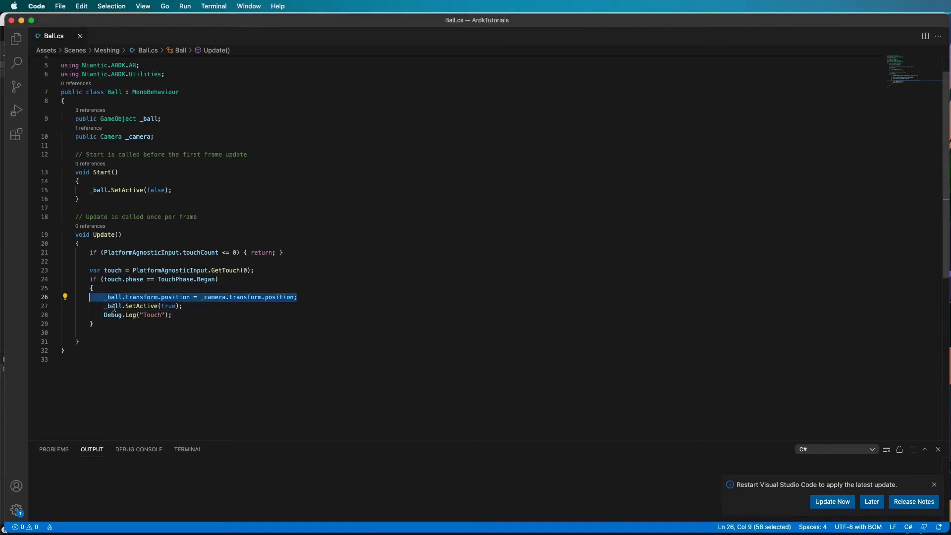
key(BackSpace)
key(BackSpace)
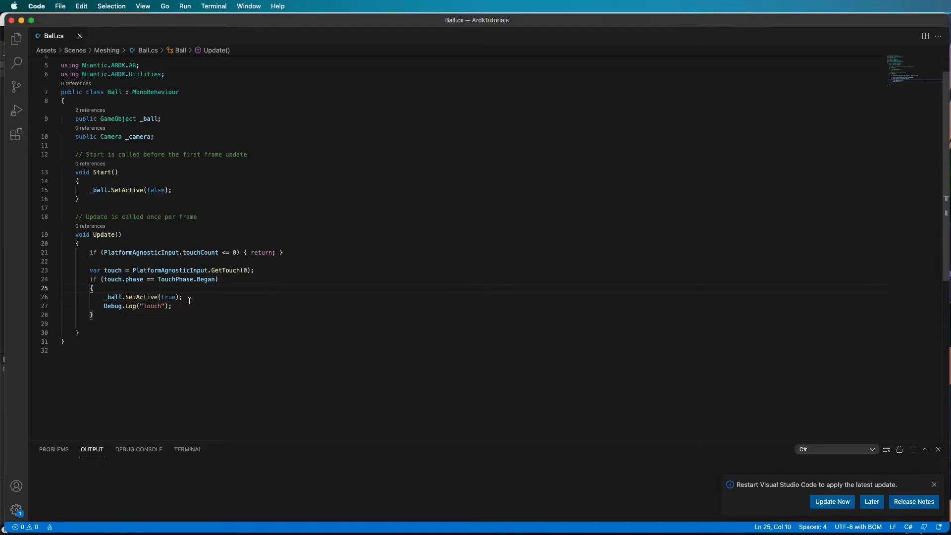
Add 'Rigidbody rb = _ball.GetComponent<Rigidbody>();' after the SetActive call
click(190, 298)
key(Return)
key(Return)
text(Rigidbody rb = _ball.GetComponent<Rigidbody>();)
key(Return)
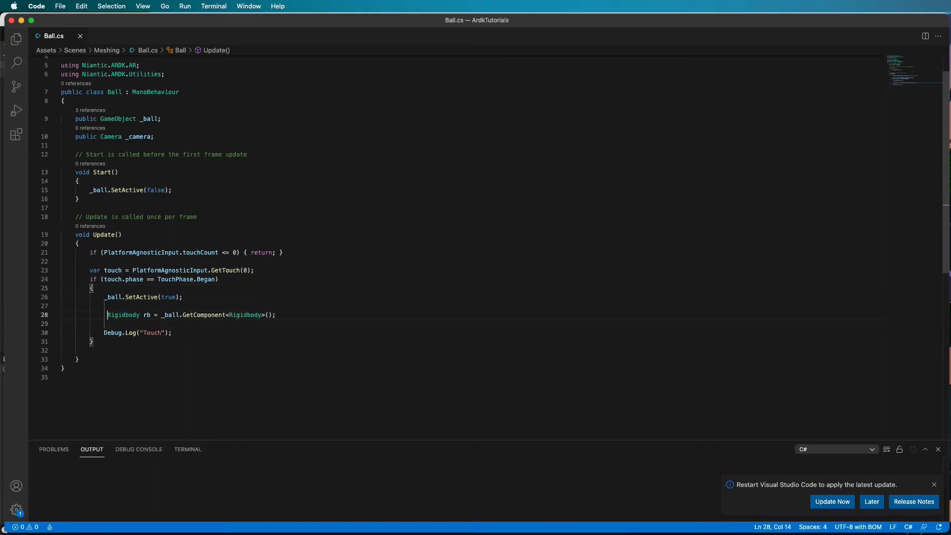
key(BackSpace)
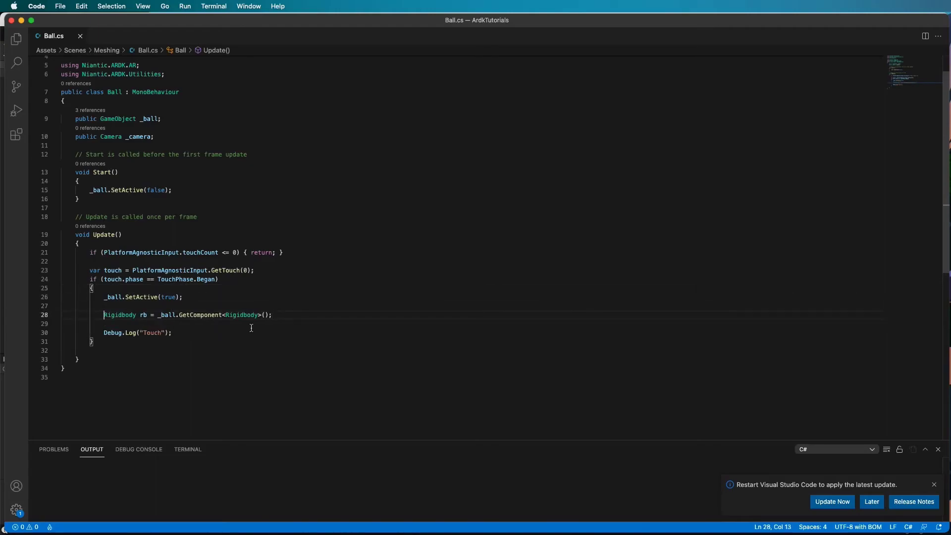
Set rb.velocity and rb.angularVelocity to new Vector3(0f,0f,0f) and save
key(cmd+Tab)
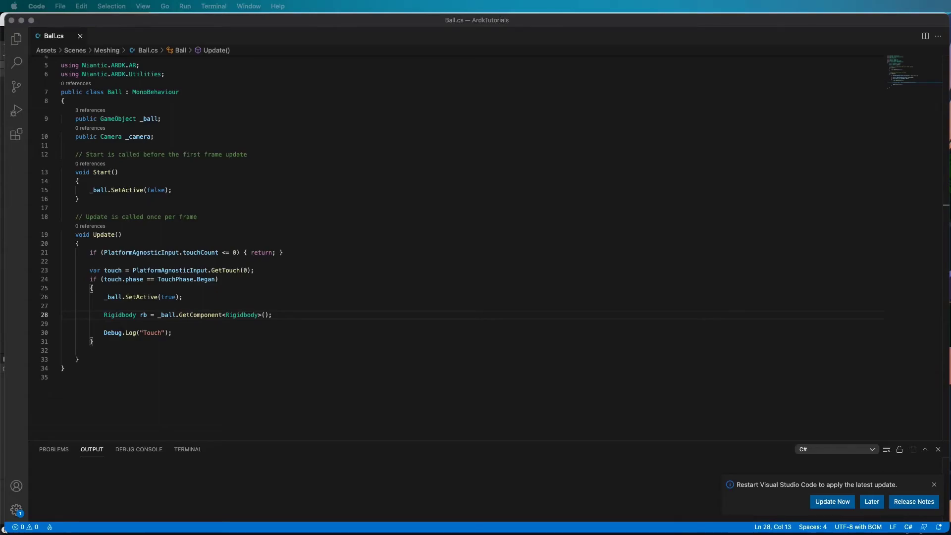
click(194, 297)
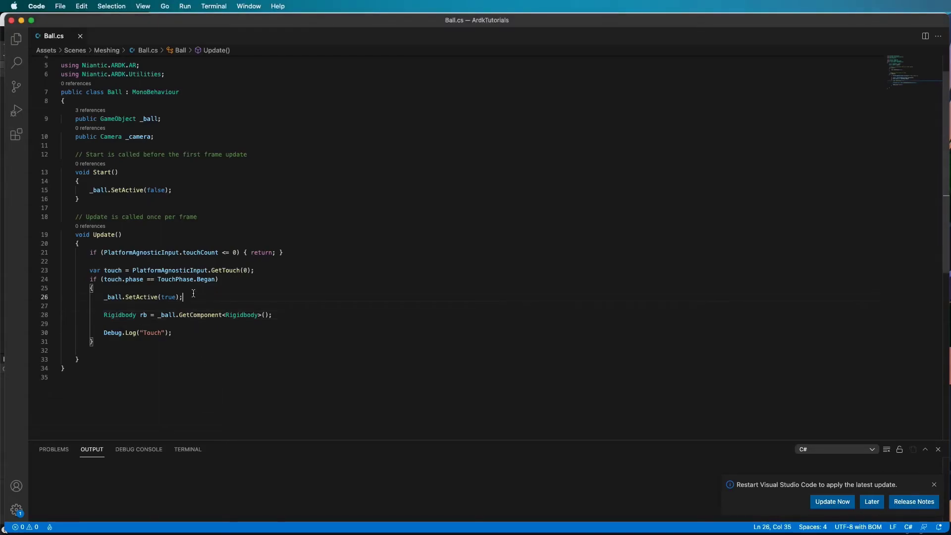
key(Down)
key(Down)
key(Down)
text(rb.velocity = new Vector3(0f, 0f, 0f);             rb.angularVelocity = new Vector3(0f, 0f, 0f);)
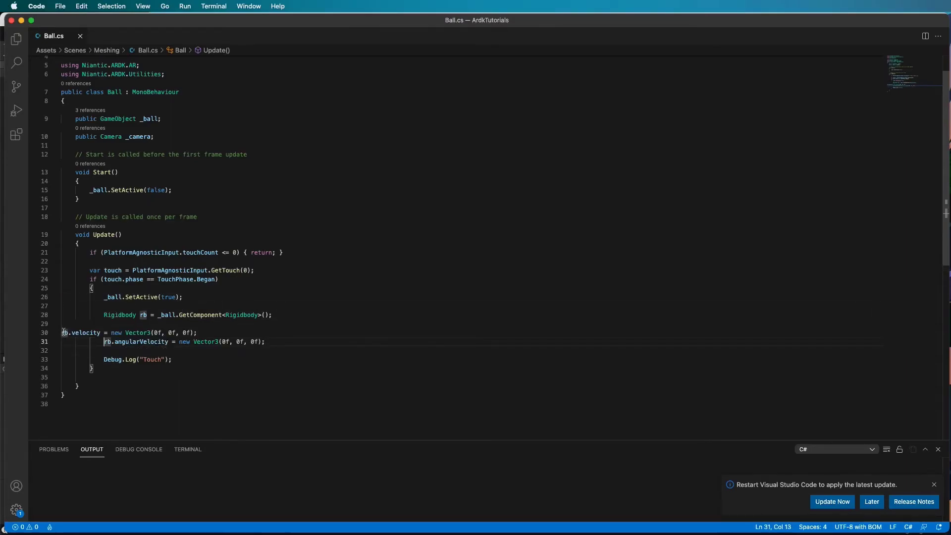
key(Up)
key(Home)
key(Tab)
key(Tab)
key(Tab)
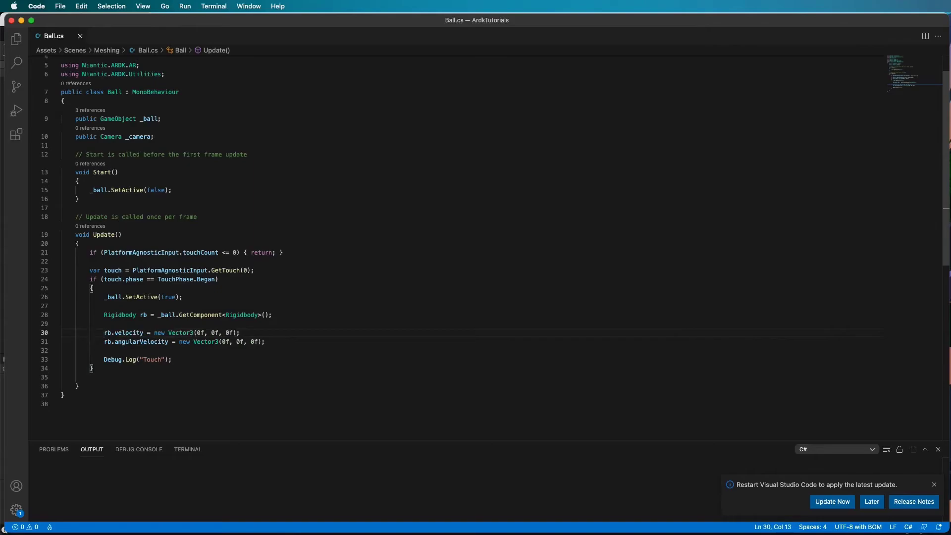
key(Down)
key(End)
key(Return)
key(Return)
key(super+s)
key(super+Tab)
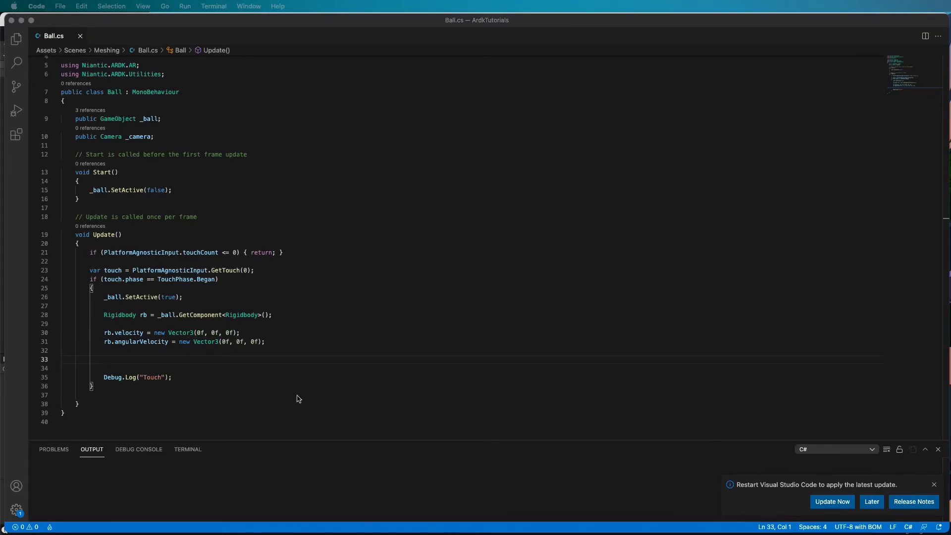
click(148, 319)
Add the Quaternion.Euler rotation reset line to the touch block
text(_ball.transform.rotation = Quaternion.Euler(new Vector3(0.0f, 0.0f, 0.0f));)
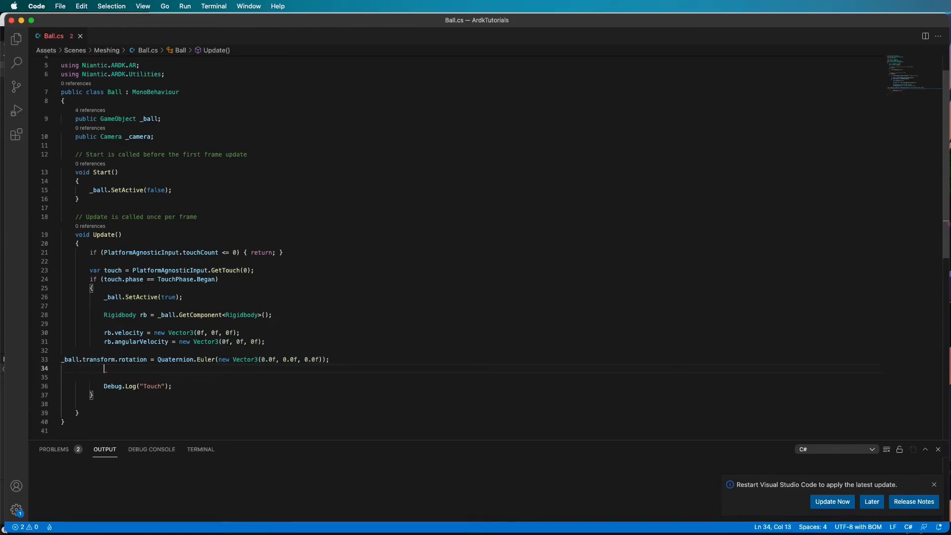
key(BackSpace)
click(60, 359)
key(Tab)
key(Tab)
key(Tab)
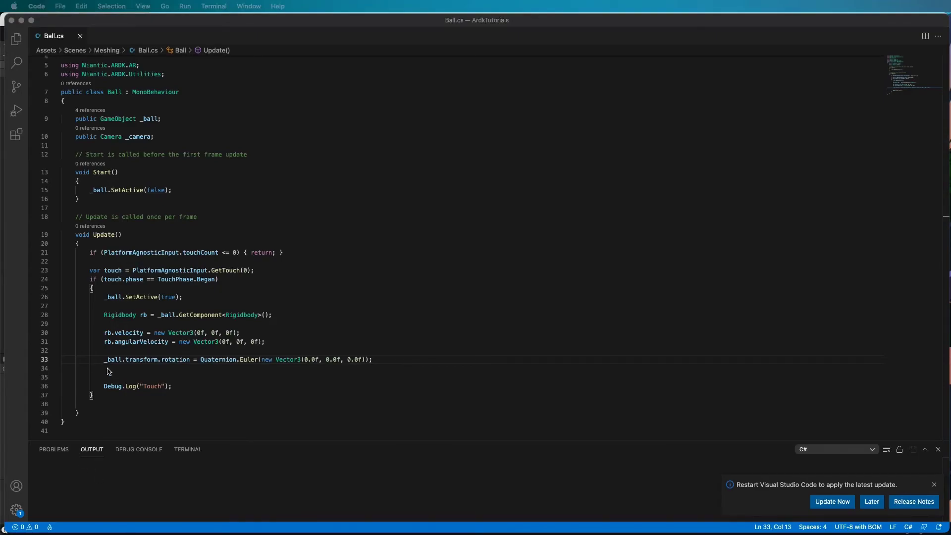
Position the ball at camera position plus forward and apply forward force 100
text(_ball.transform.position = _camera.transform.position + _camera.transform.forward;)
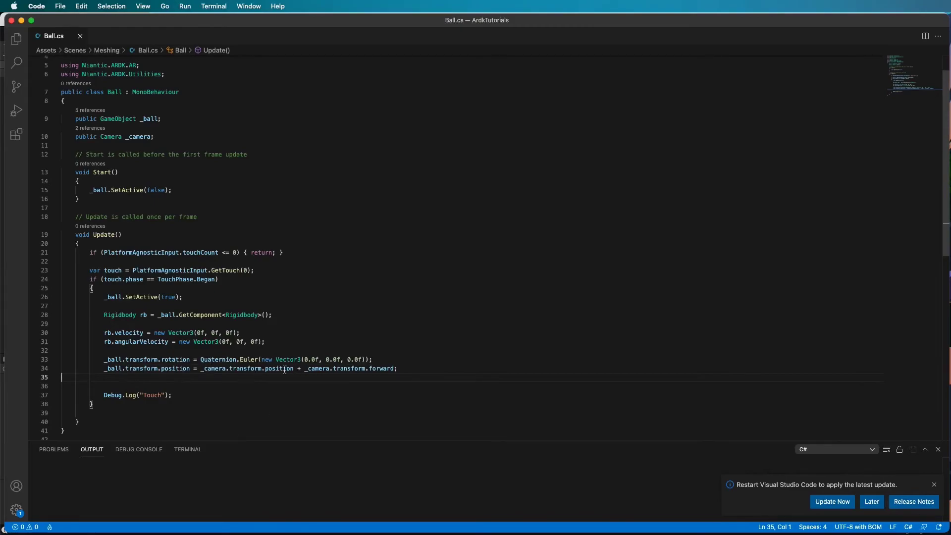
double_click(283, 369)
double_click(175, 369)
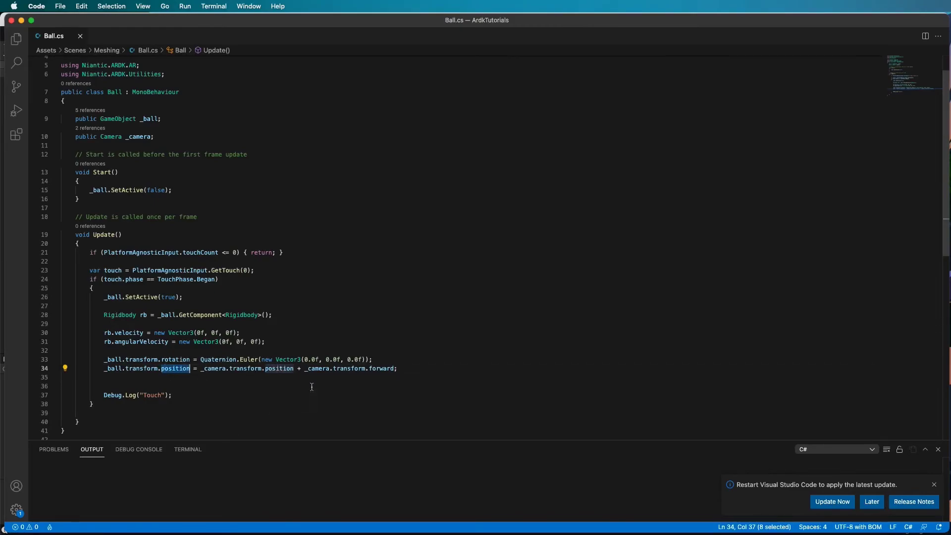
click(381, 370)
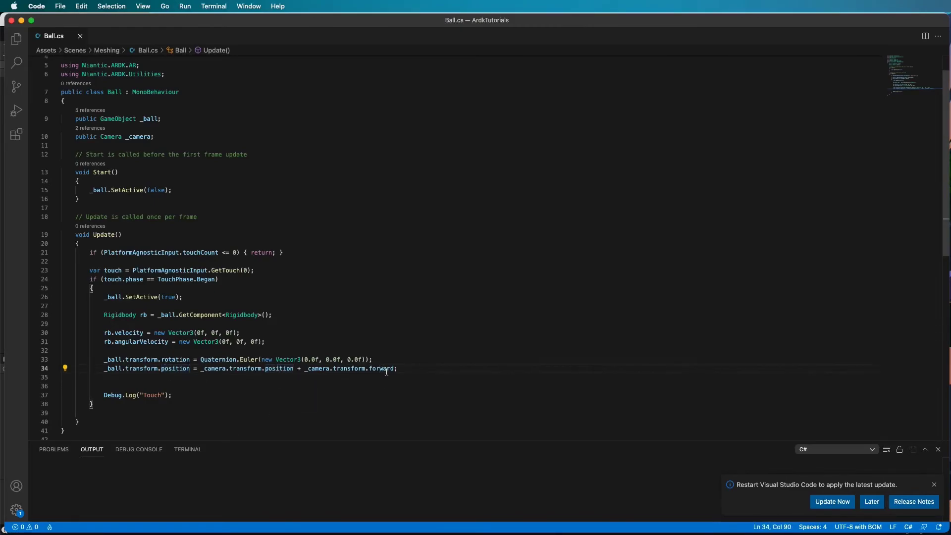
double_click(386, 369)
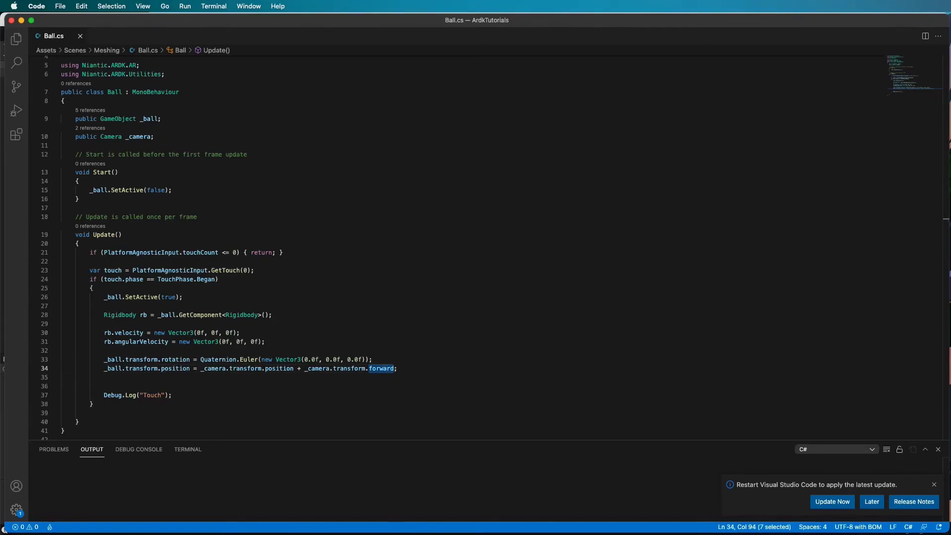
key(super+Tab)
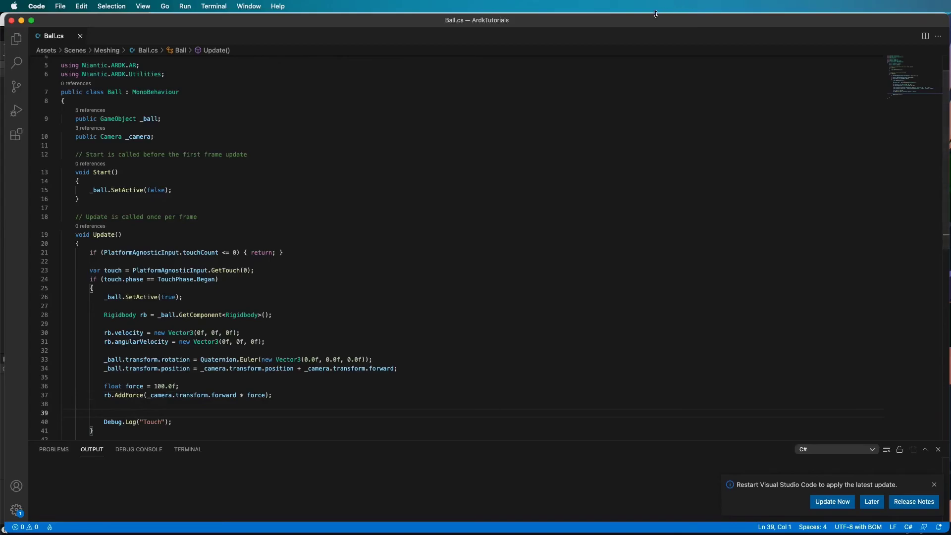
key(super+m)
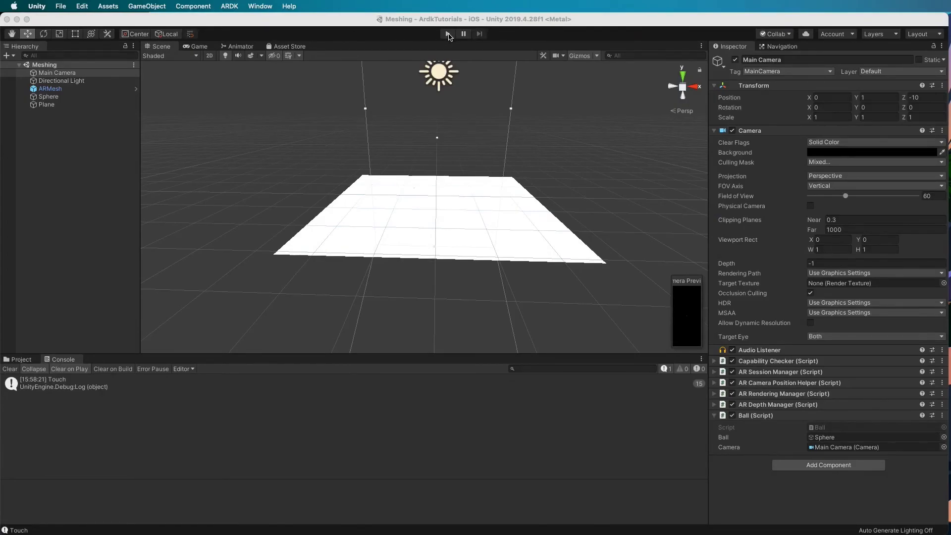
click(449, 34)
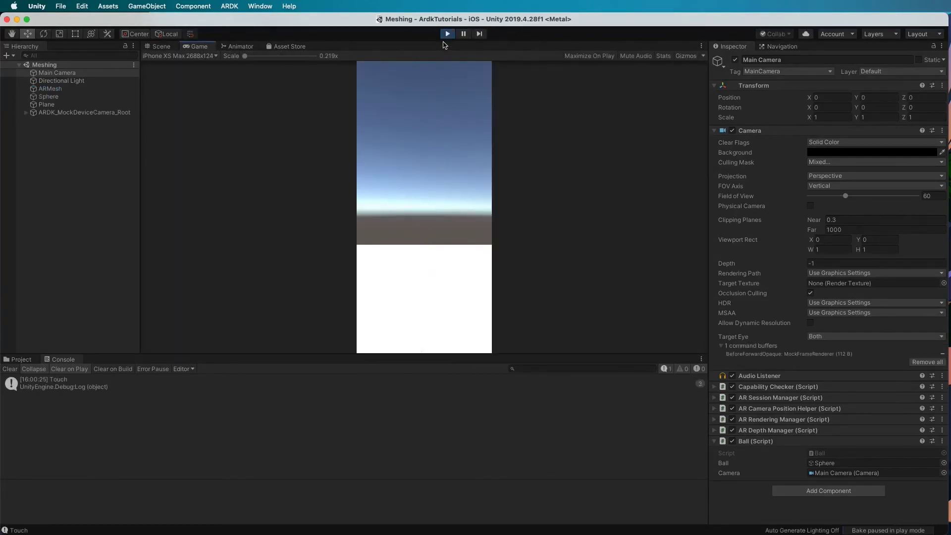
click(447, 35)
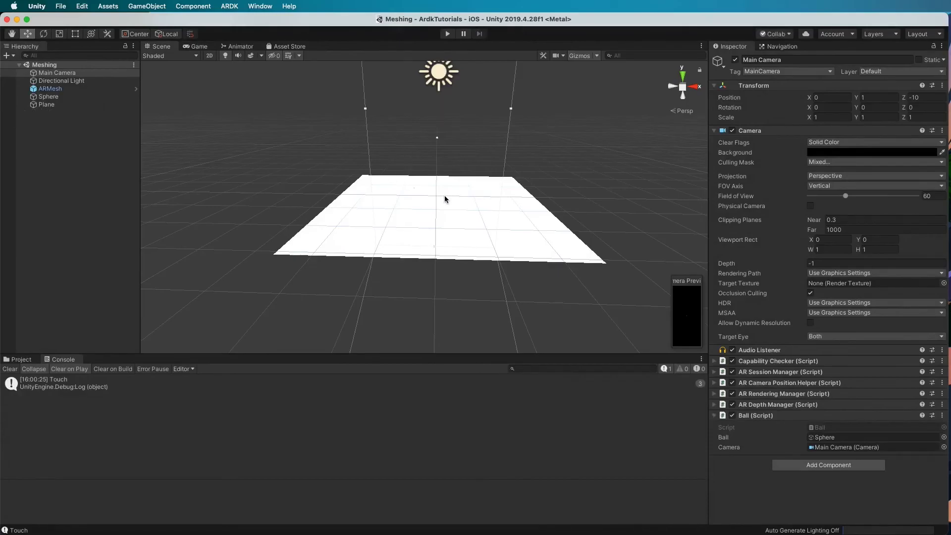